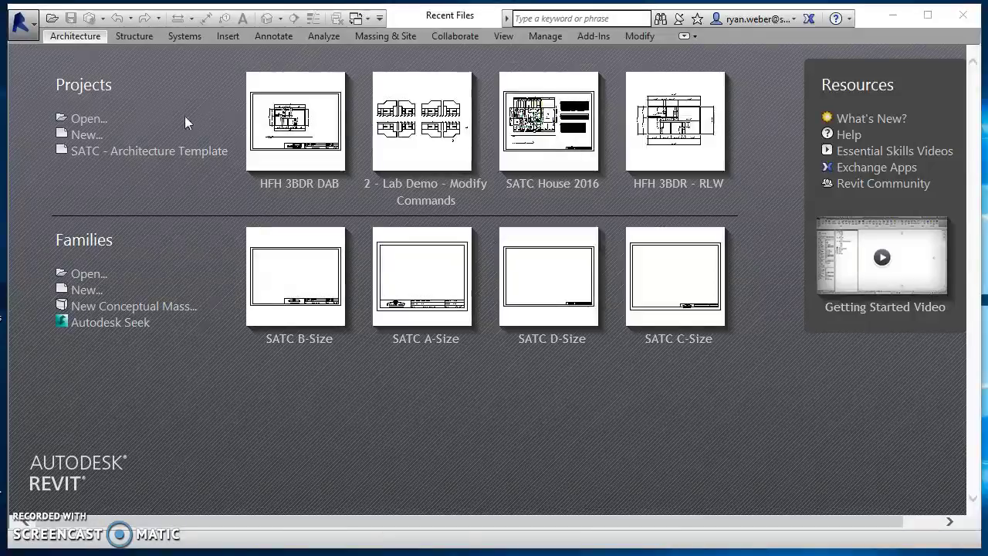
Start a new Project from the SATC - Architecture Template
click(81, 135)
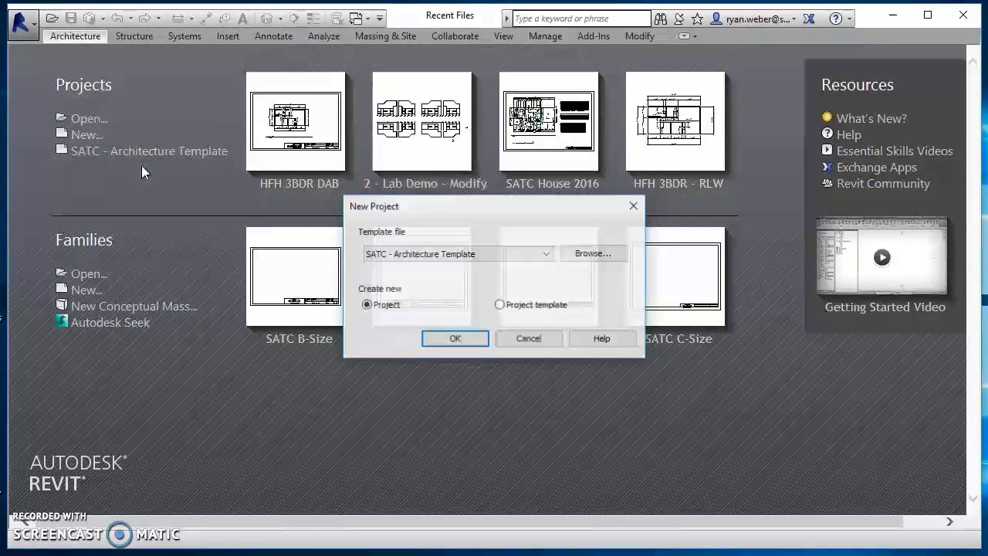
click(443, 258)
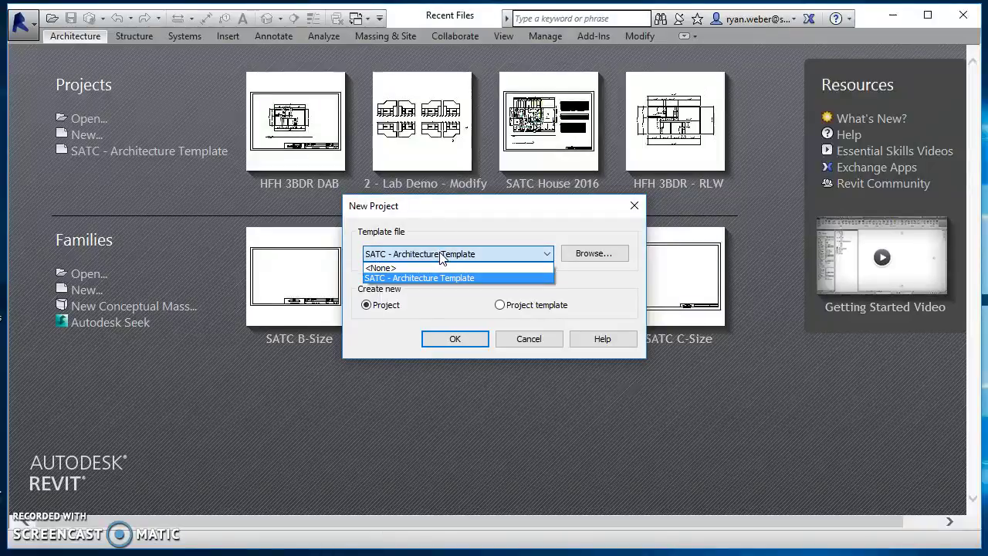
click(440, 256)
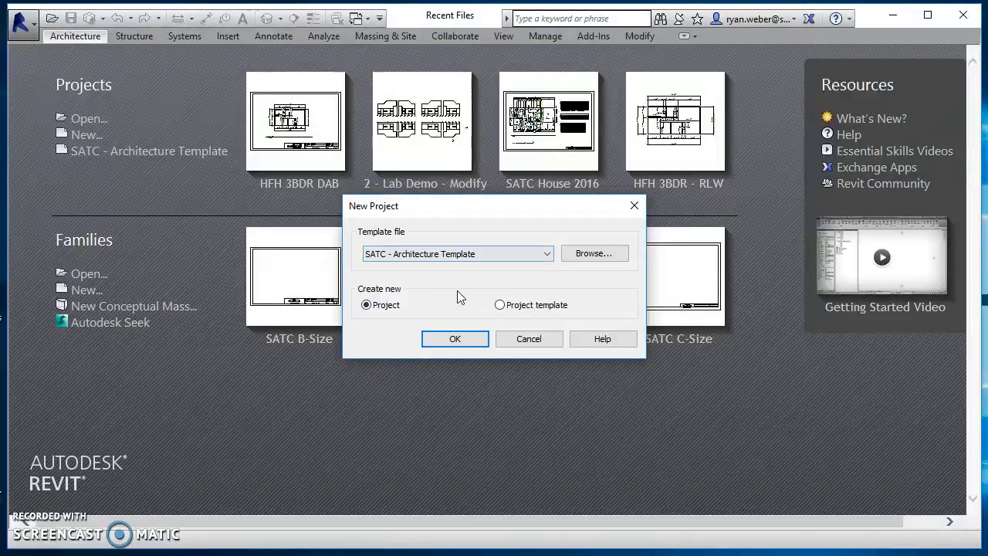
Create the project, start the Wall tool, and open the Generic - 8" wall type properties
click(455, 341)
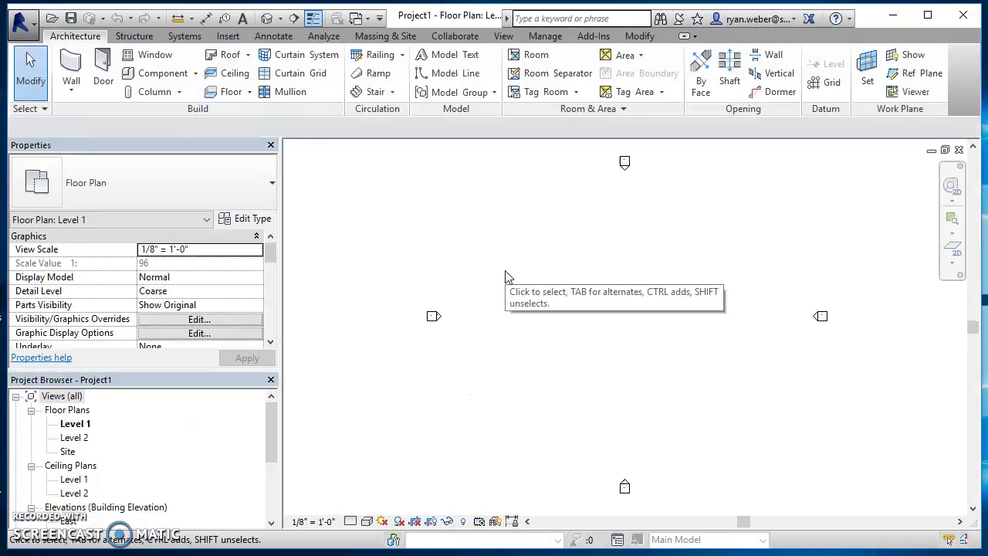
click(70, 75)
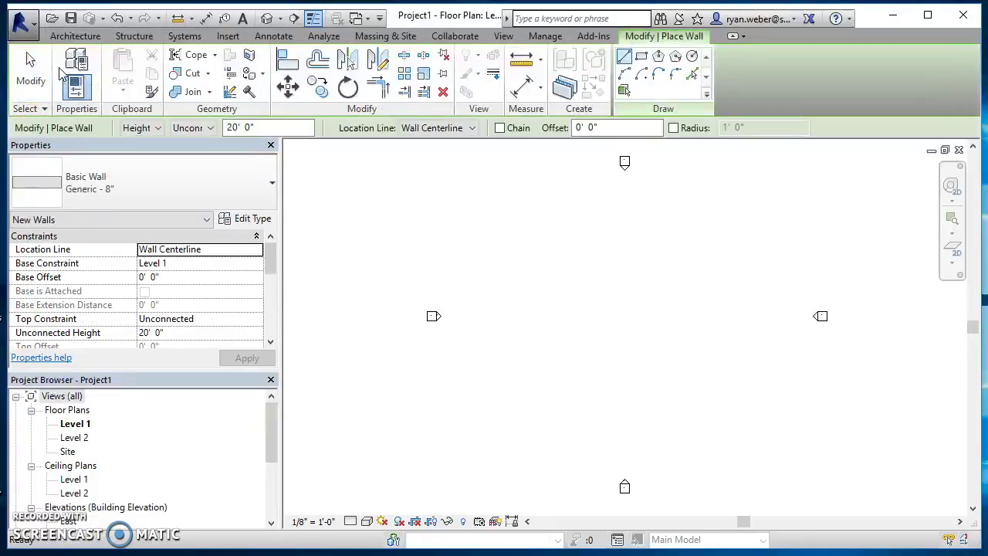
click(248, 222)
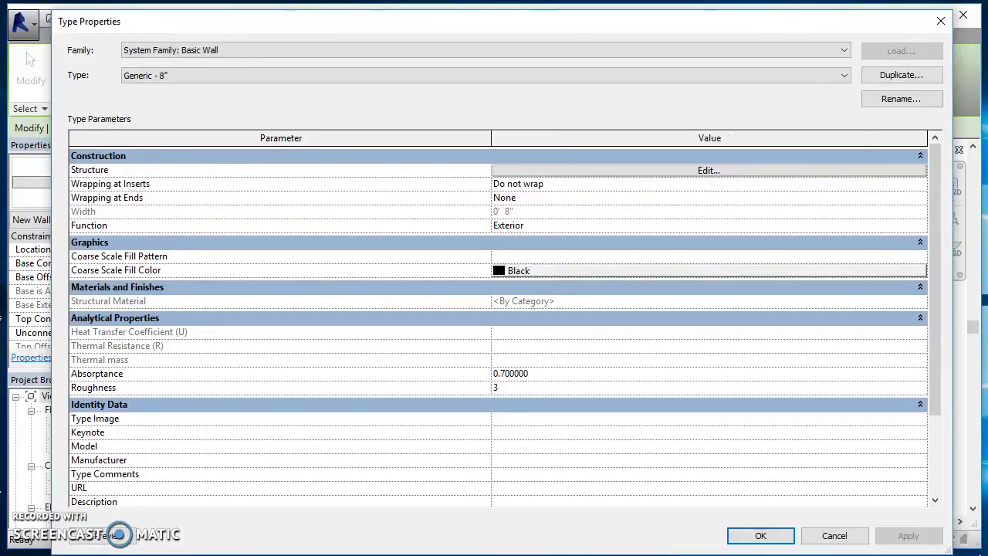
Duplicate the Generic - 8" wall type as '2x6 Exterior - SATC'
drag(945, 548, 938, 524)
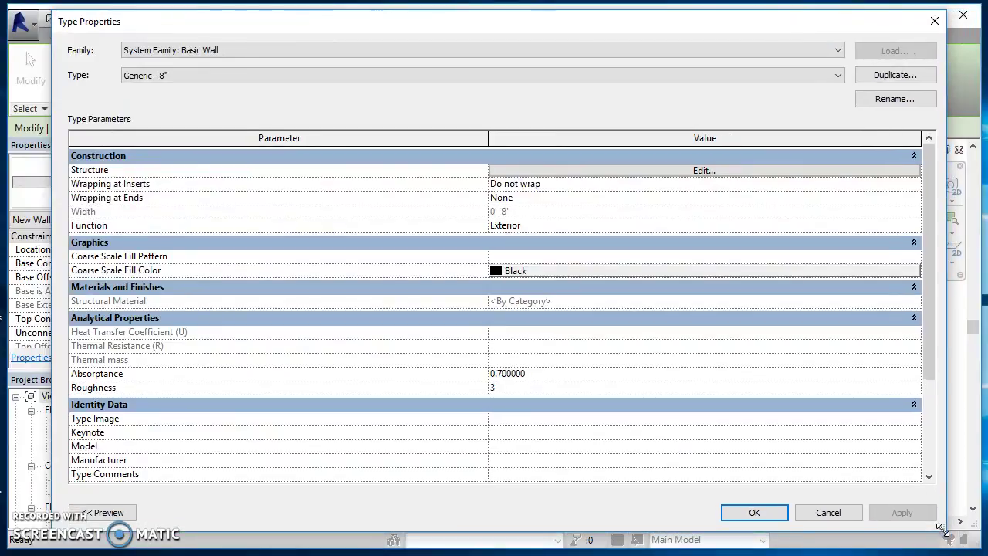
click(165, 75)
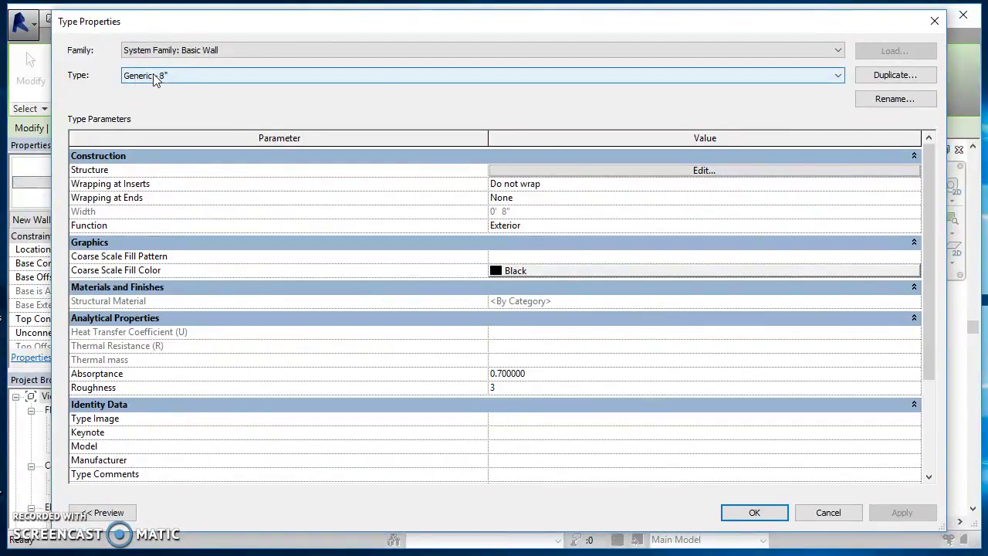
click(899, 78)
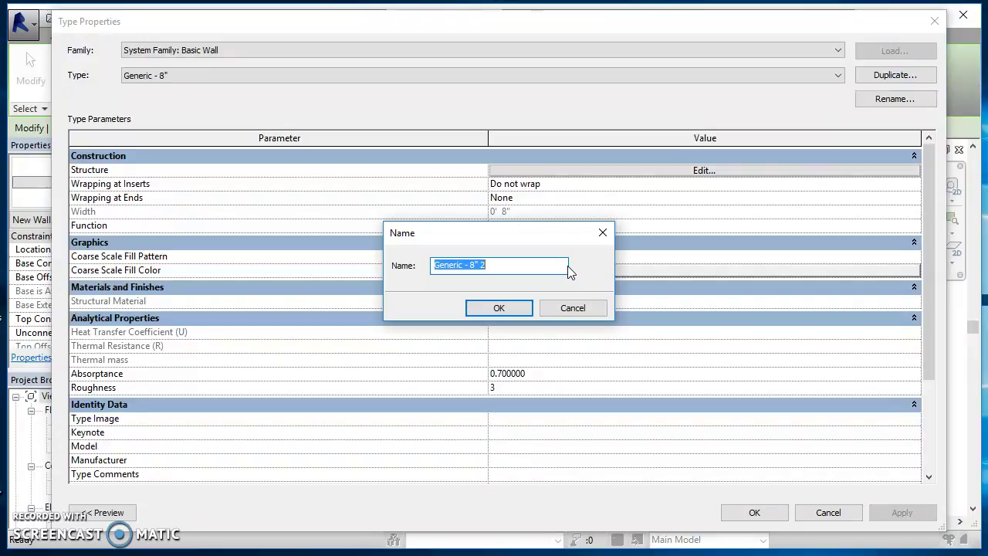
text(2x6 Exterior - SATC)
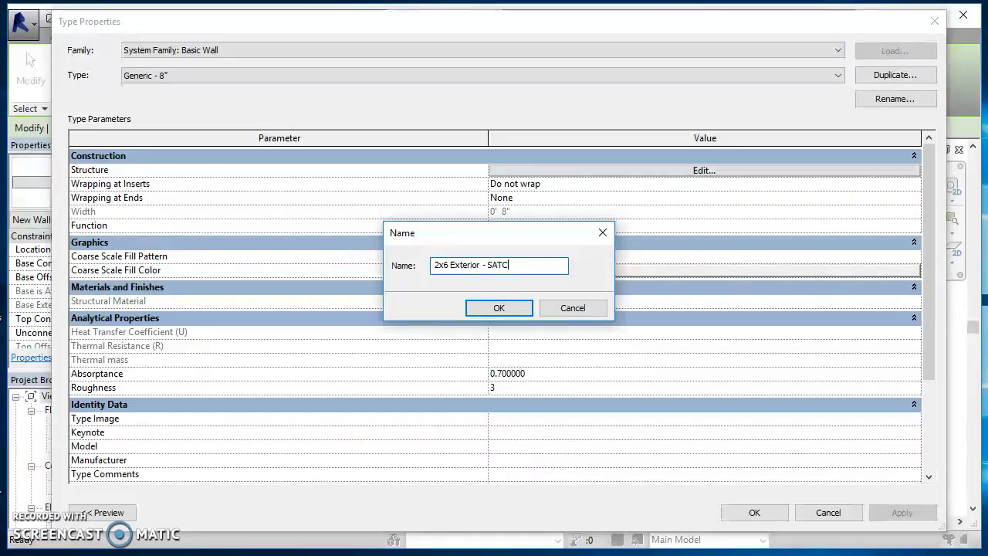
click(499, 309)
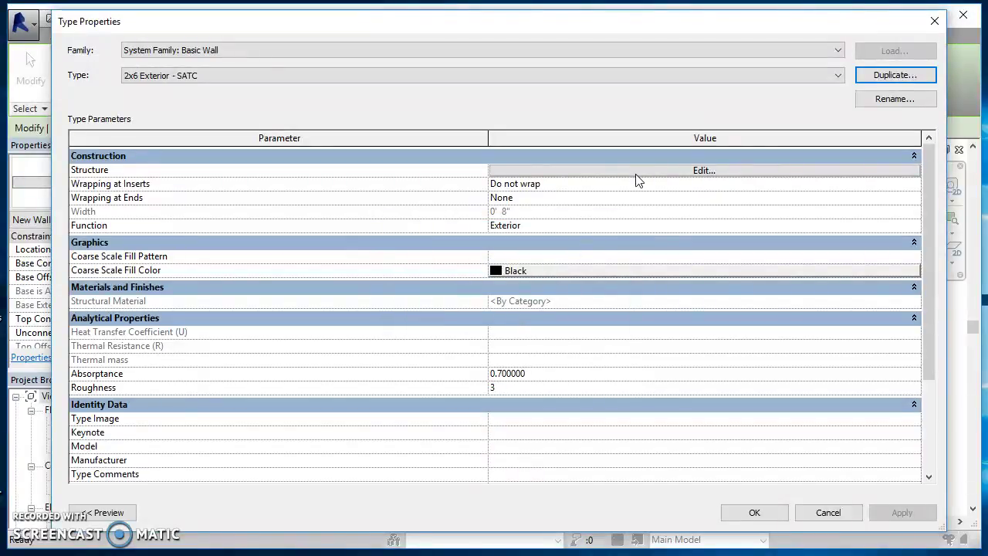
In the wall's layer structure, set the structure layer thickness to 5 1/2"
click(683, 173)
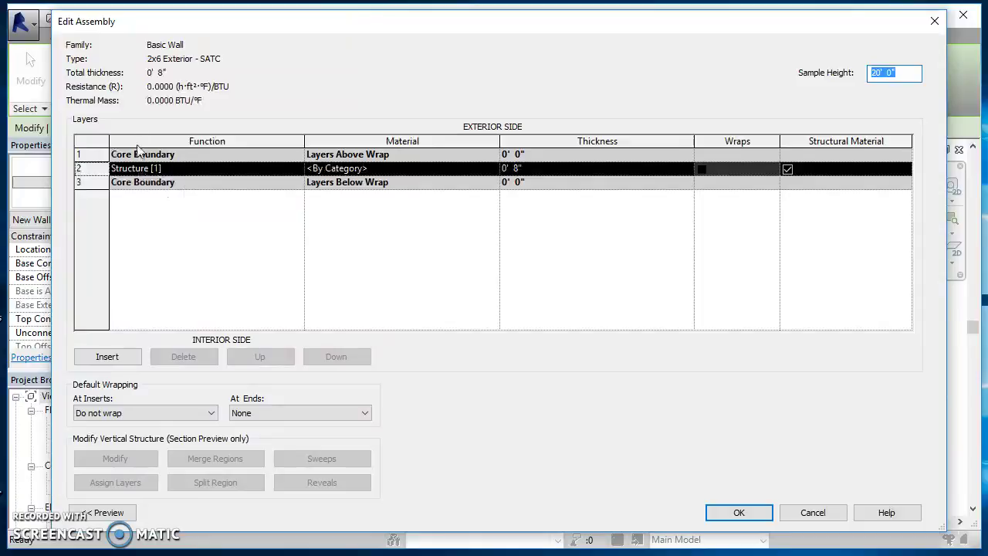
click(523, 168)
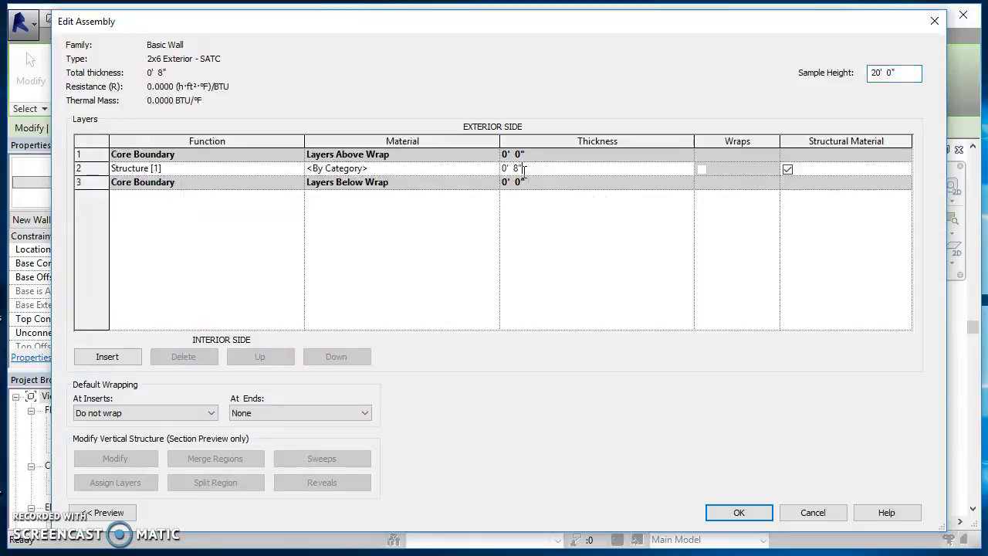
double_click(523, 168)
key(BackSpace)
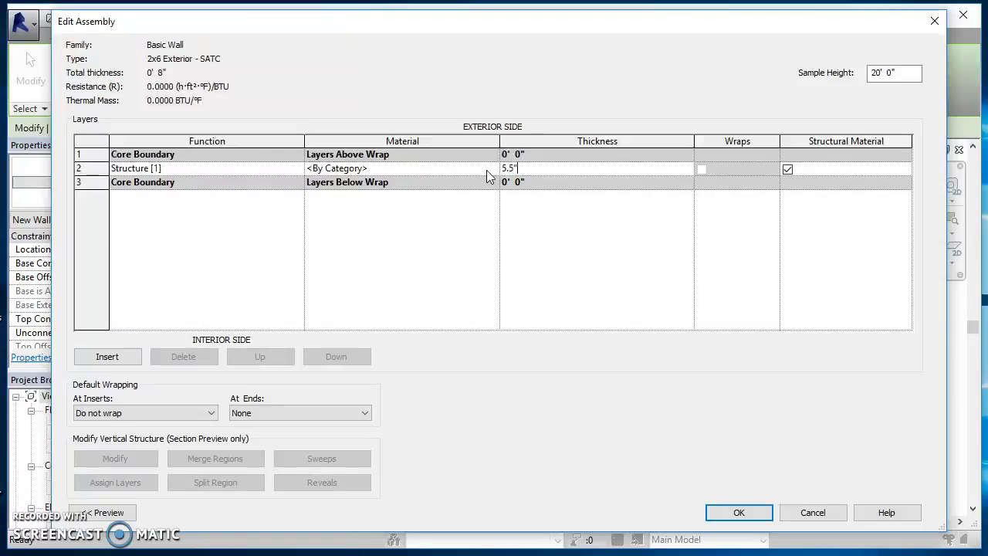
text(5.5")
key(Tab)
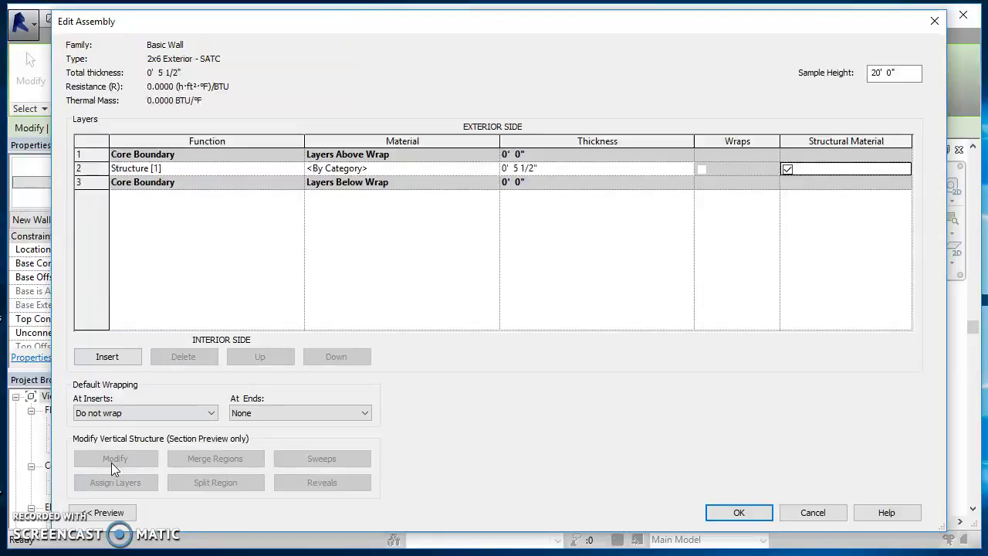
Add three layers and make one below the core a 1/2" Finish 2 [5] layer
click(107, 360)
click(108, 360)
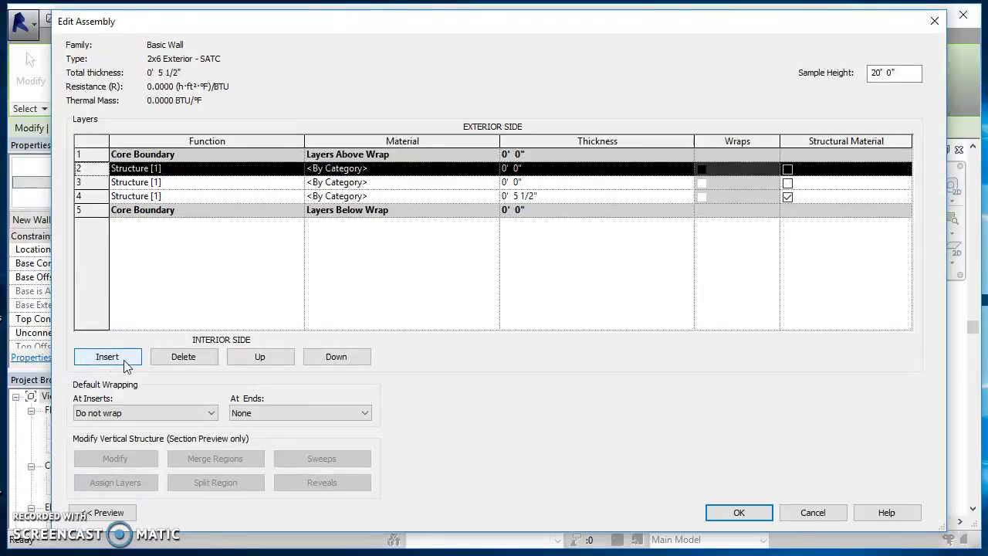
click(116, 358)
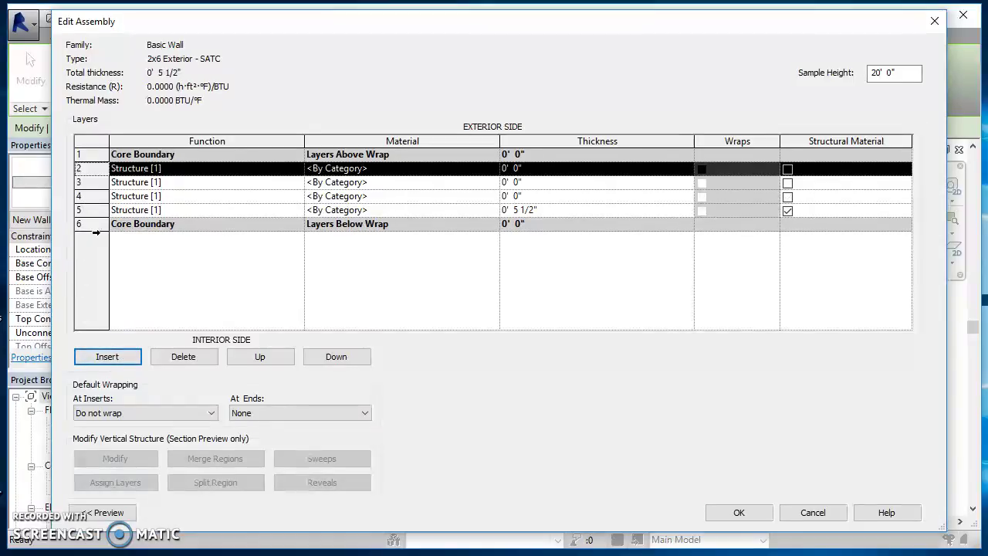
click(83, 196)
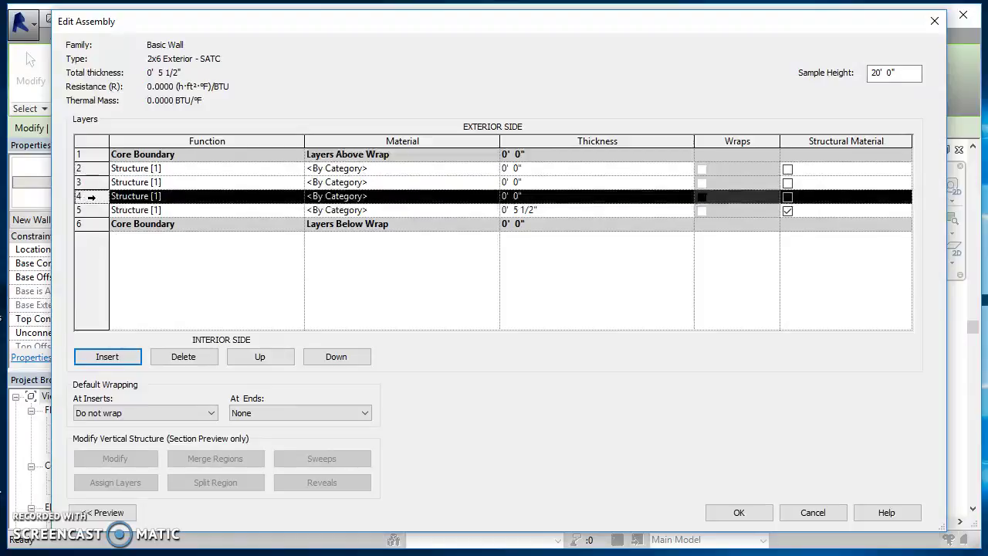
click(331, 358)
click(330, 357)
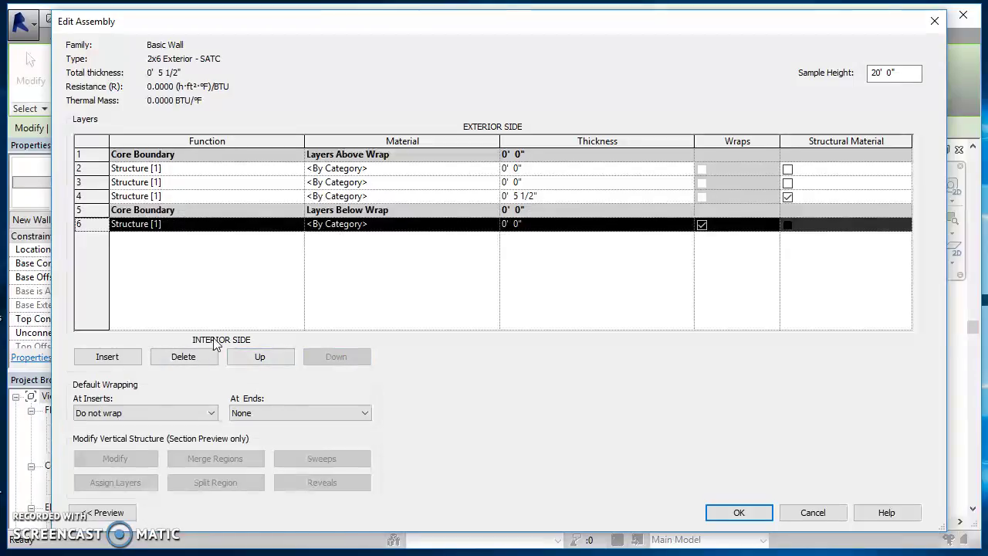
click(298, 226)
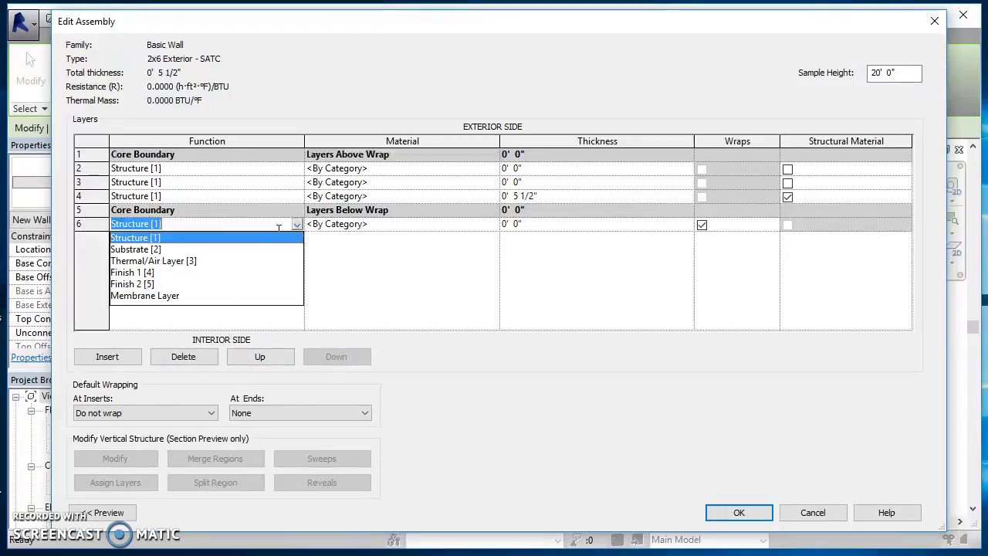
click(129, 285)
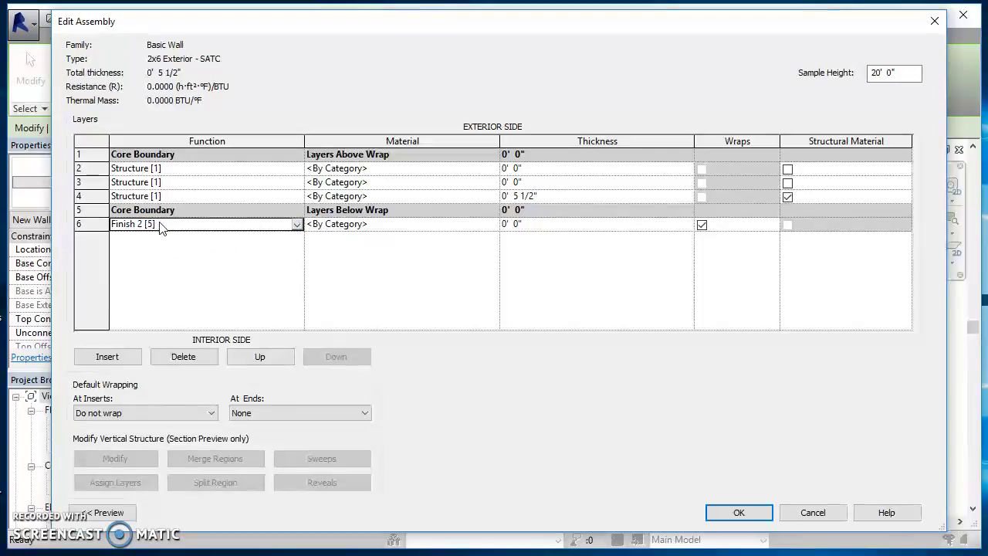
click(538, 224)
text(1/)
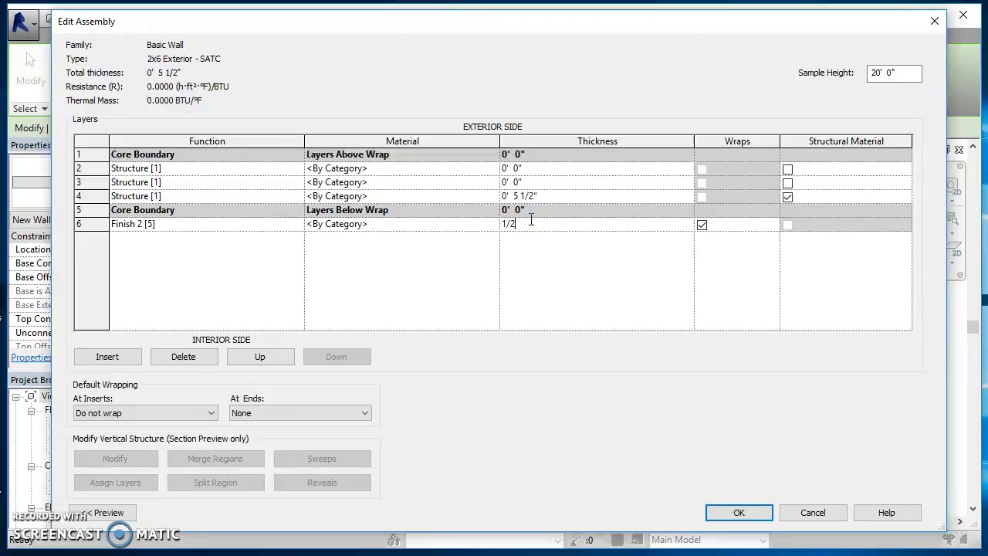
text(2)
key(Tab)
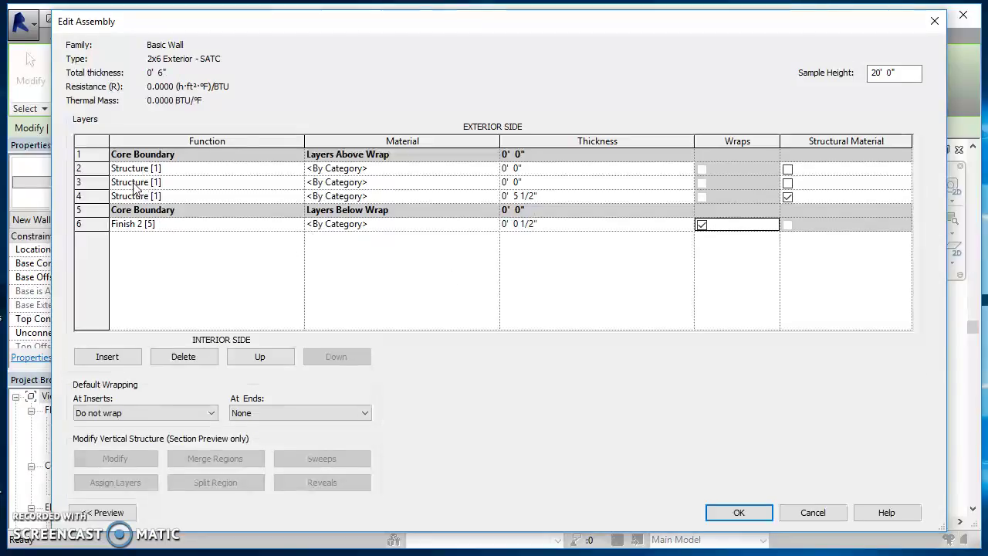
Move the two remaining empty layers to the exterior side, above the core boundary
click(79, 169)
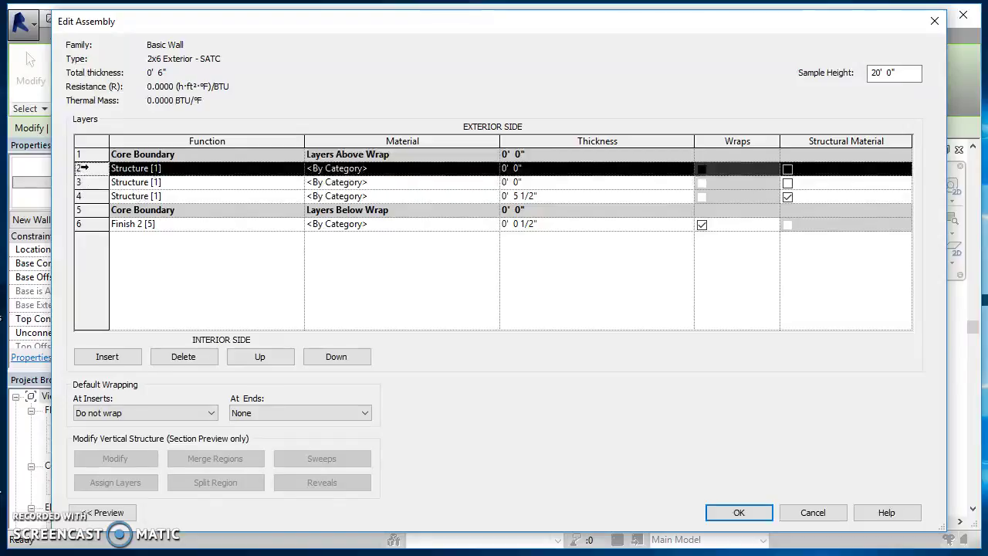
click(262, 356)
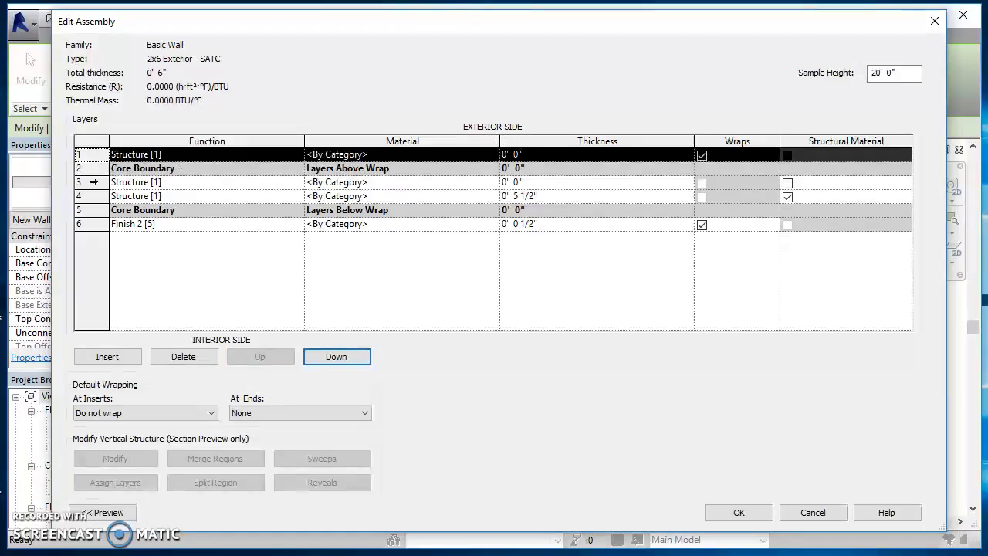
click(93, 182)
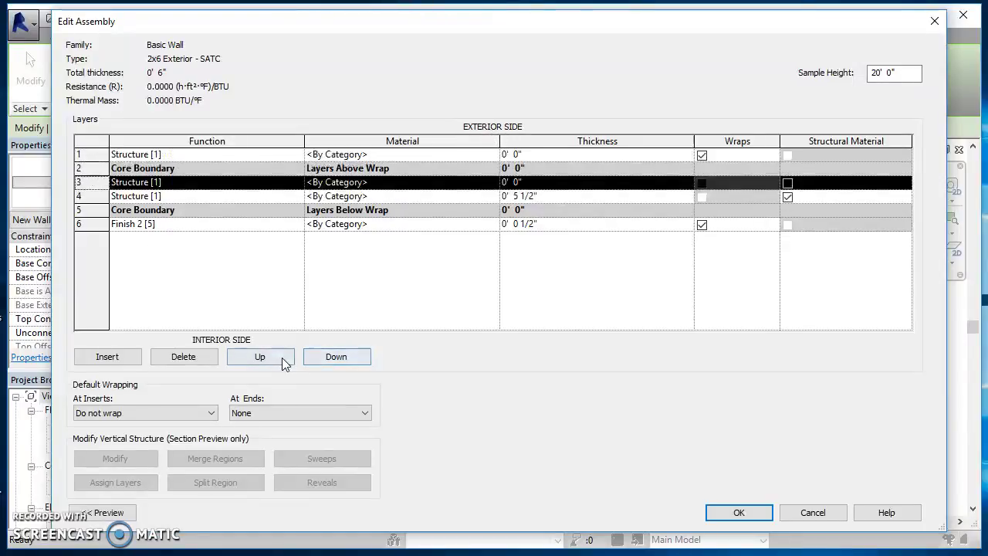
click(281, 357)
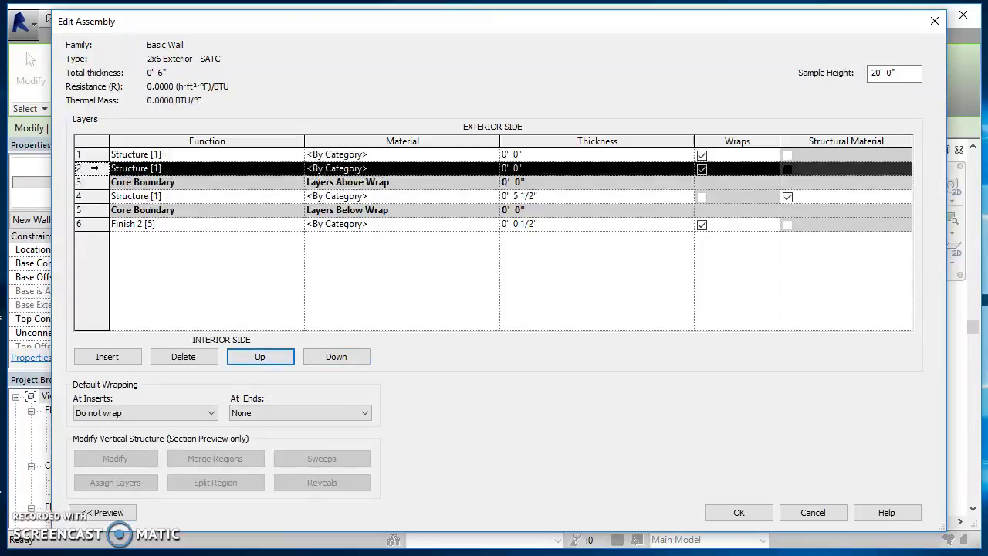
Make the outermost layer Finish 1 [4] with a 3/16" thickness
click(103, 155)
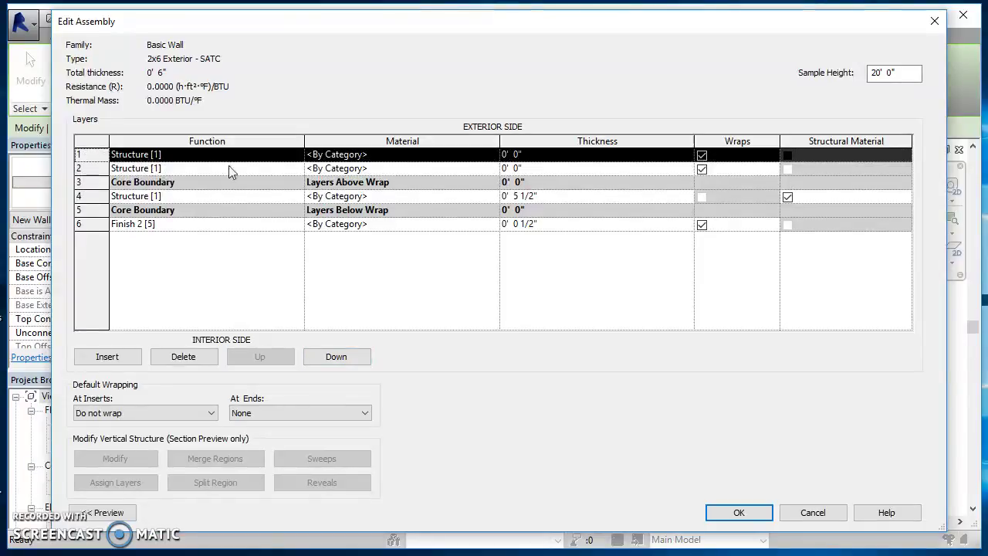
click(297, 154)
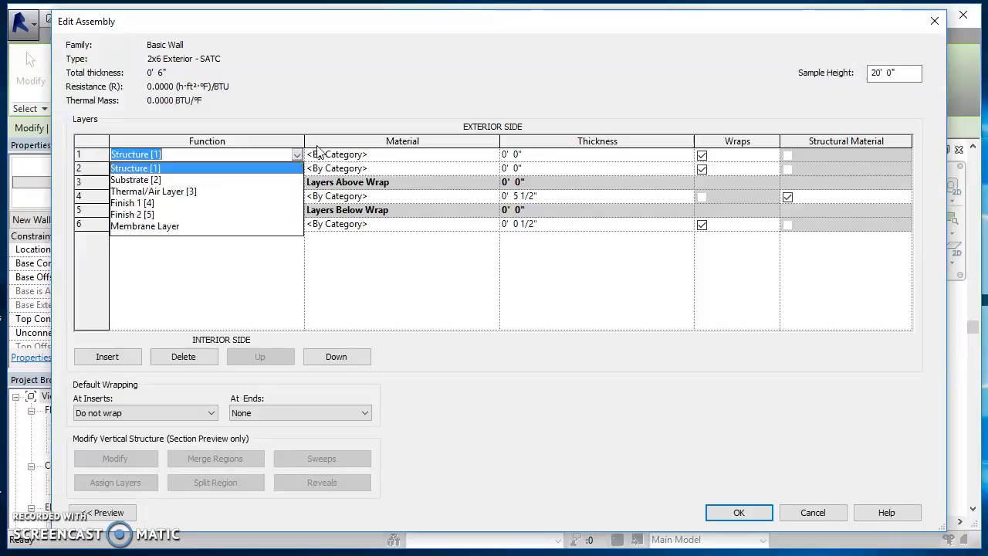
click(141, 203)
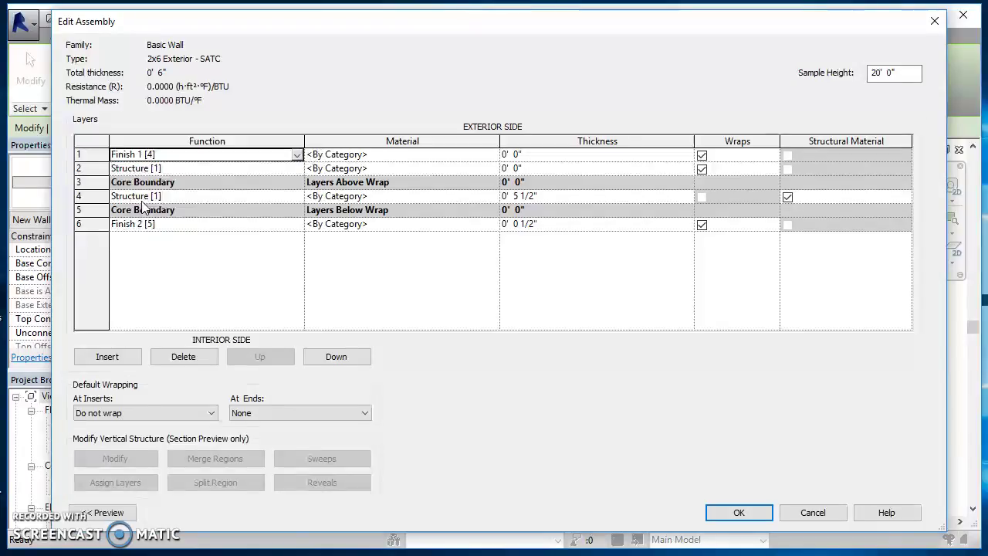
click(538, 155)
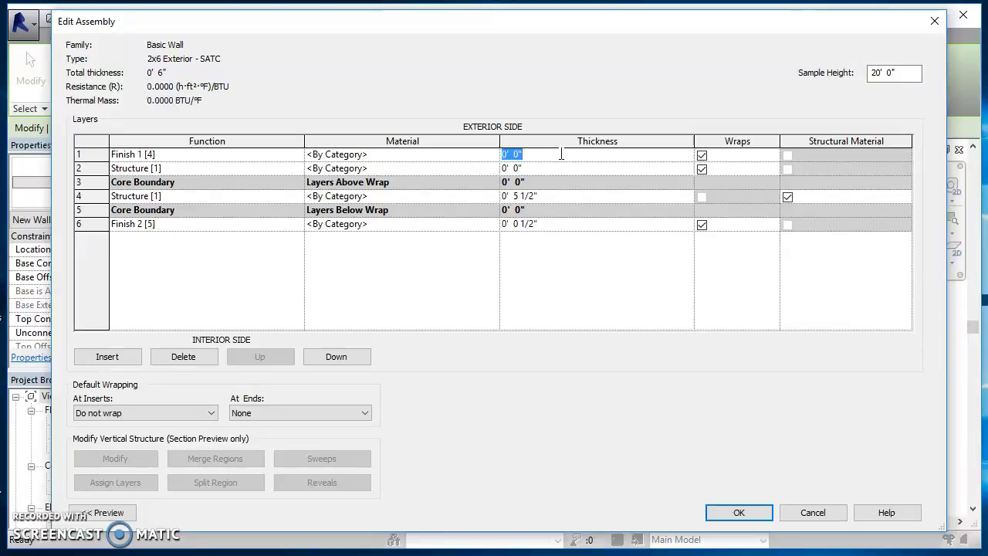
text(7/16)
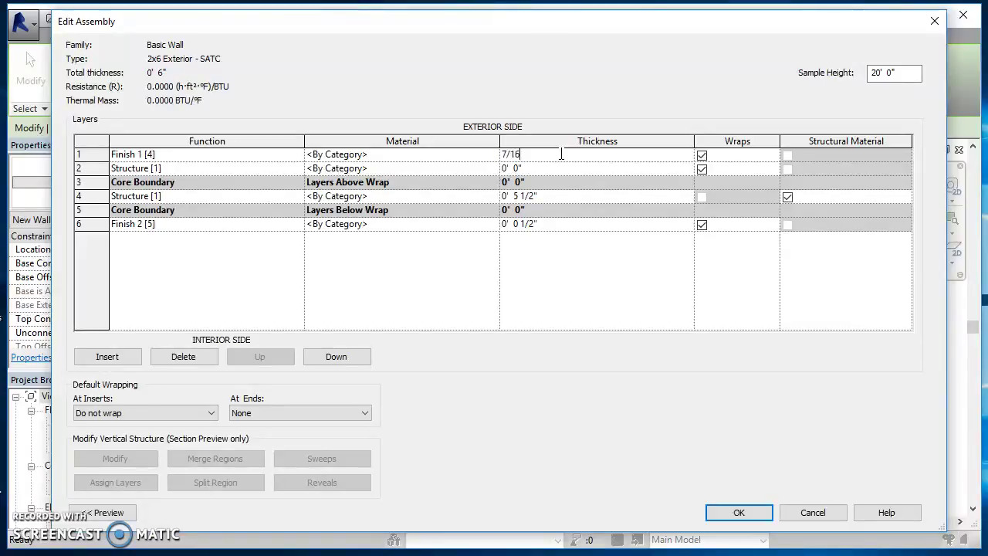
text(")
key(Tab)
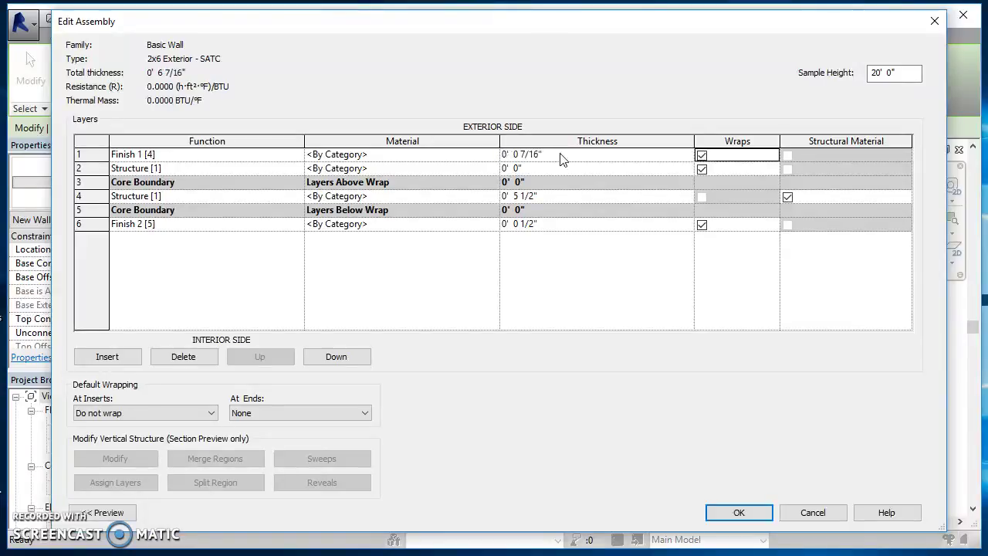
click(561, 155)
text(3/16")
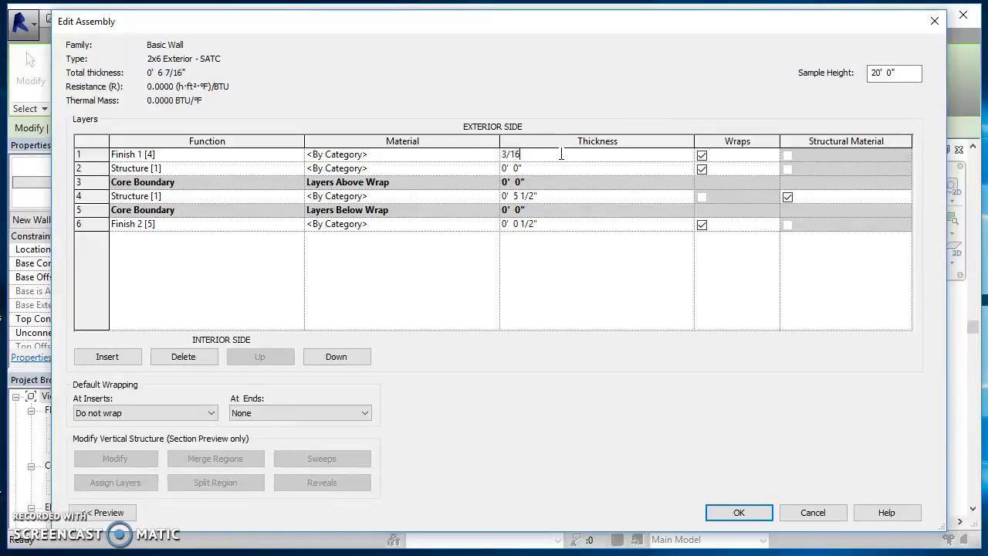
key(Tab)
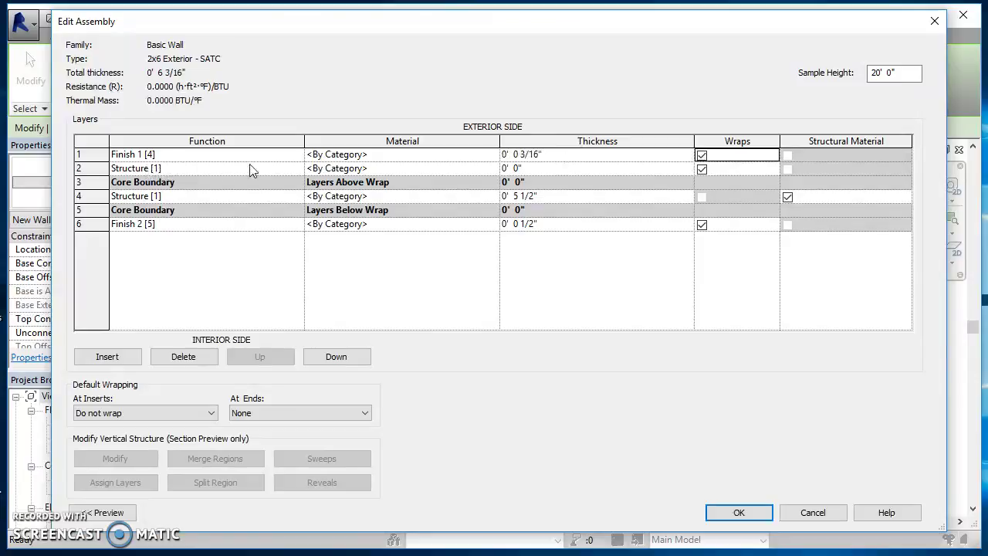
Make the second layer a 7/16" Substrate [2] and accept the assembly
click(298, 168)
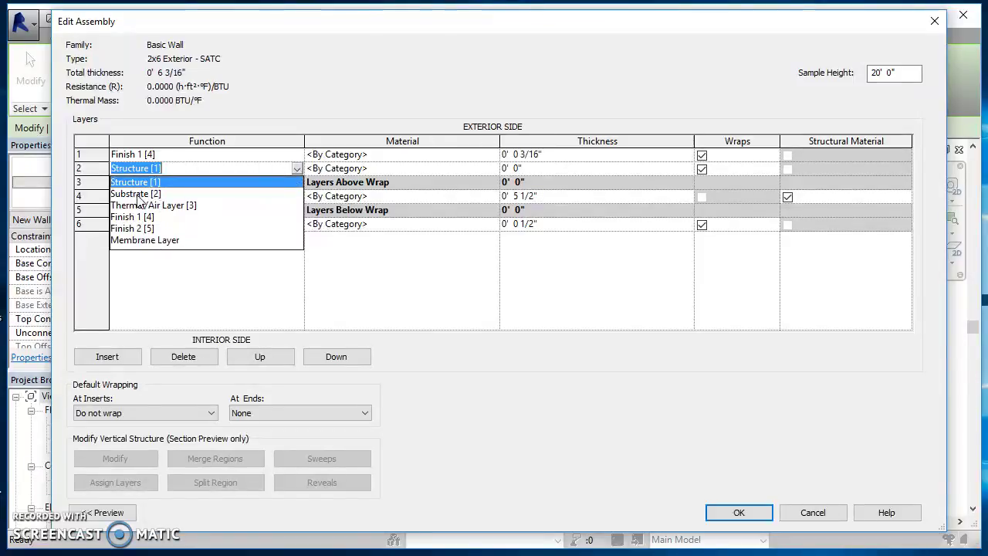
click(137, 194)
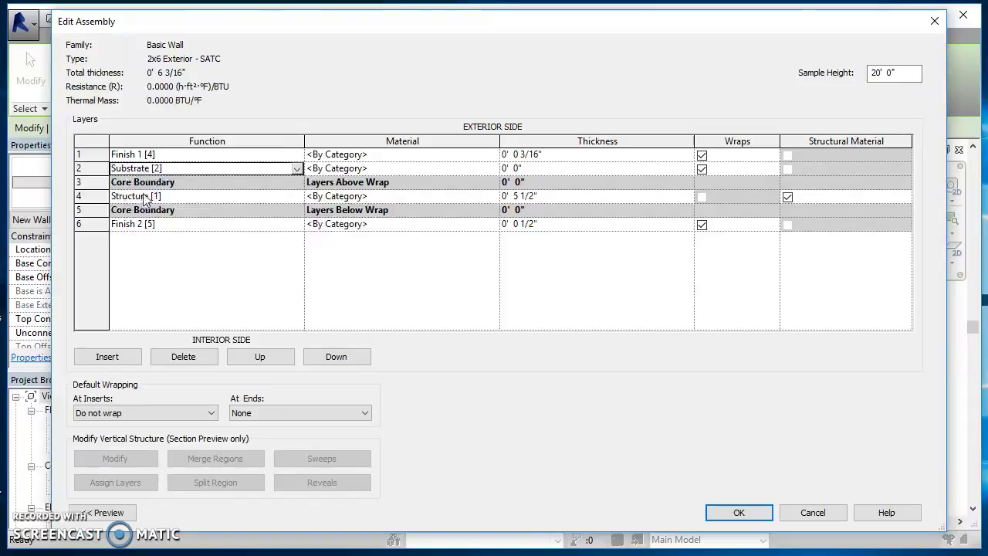
click(556, 171)
text(7/16)
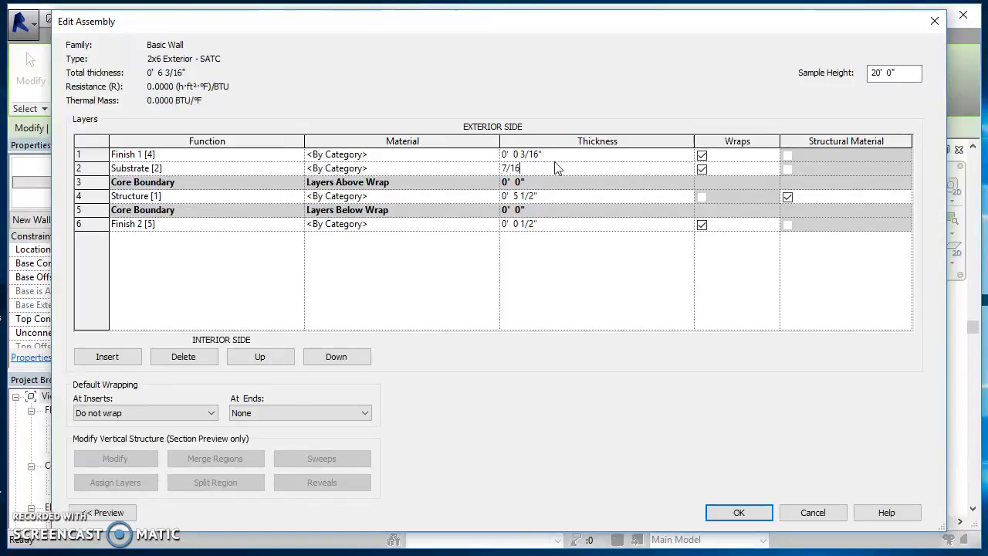
key(Tab)
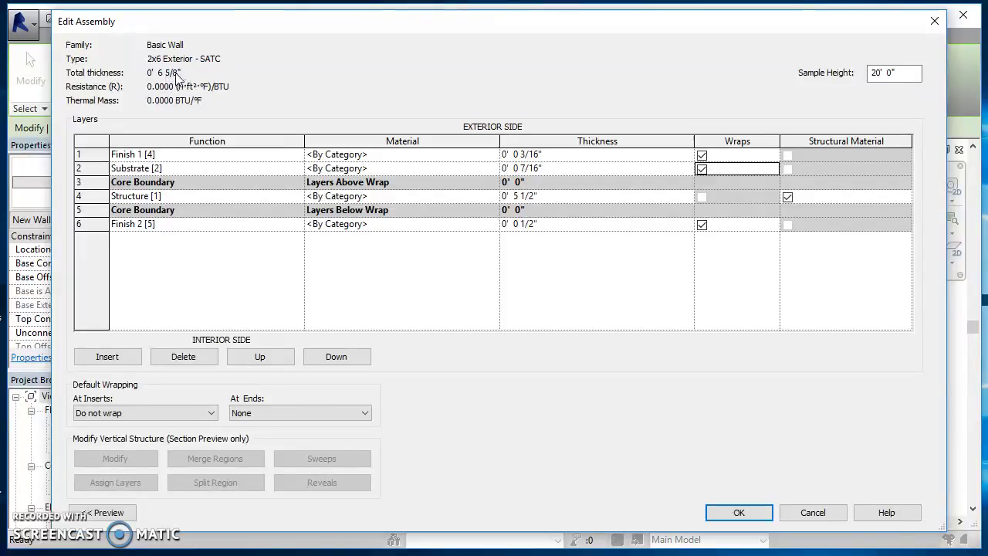
click(741, 513)
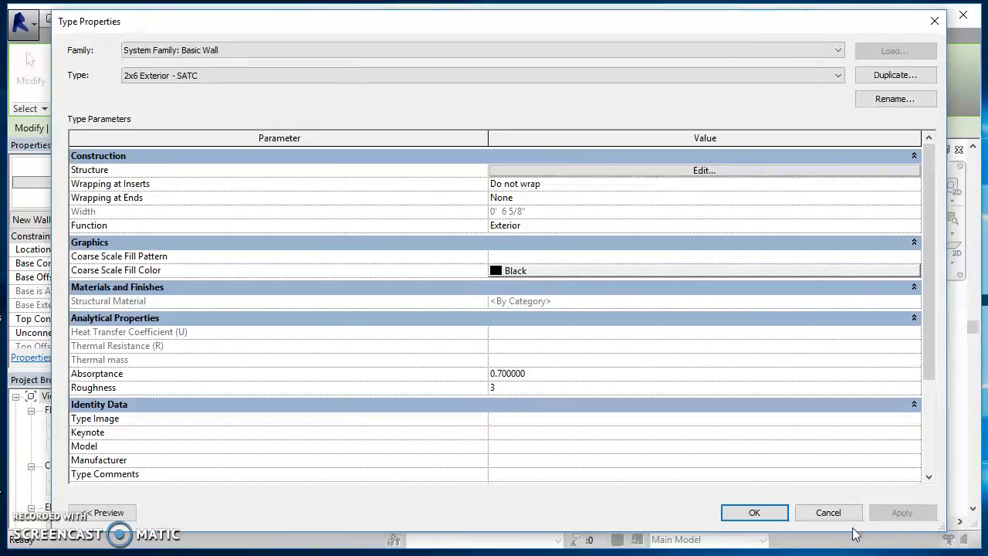
Accept the wall type and set walls to draw as a rectangle up to Level 2
click(754, 512)
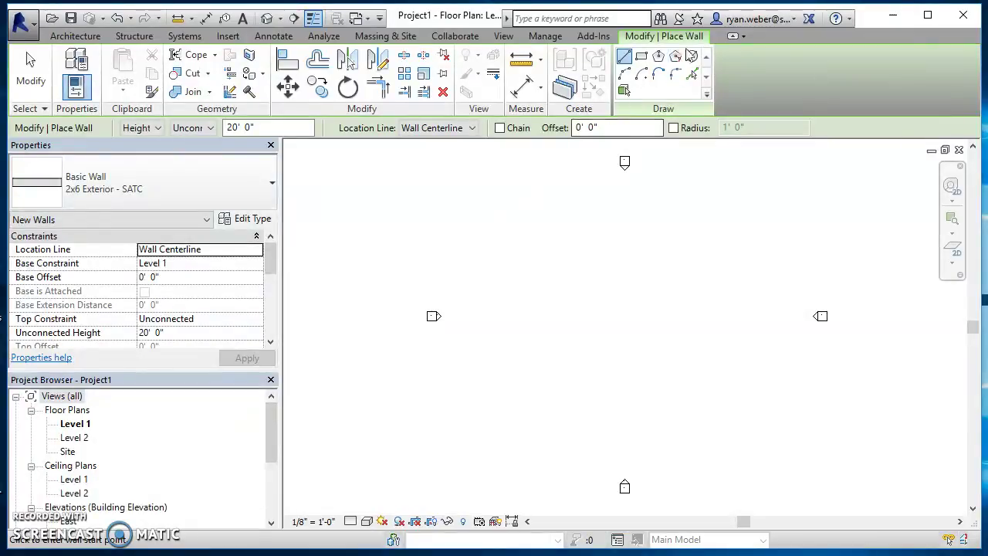
click(646, 62)
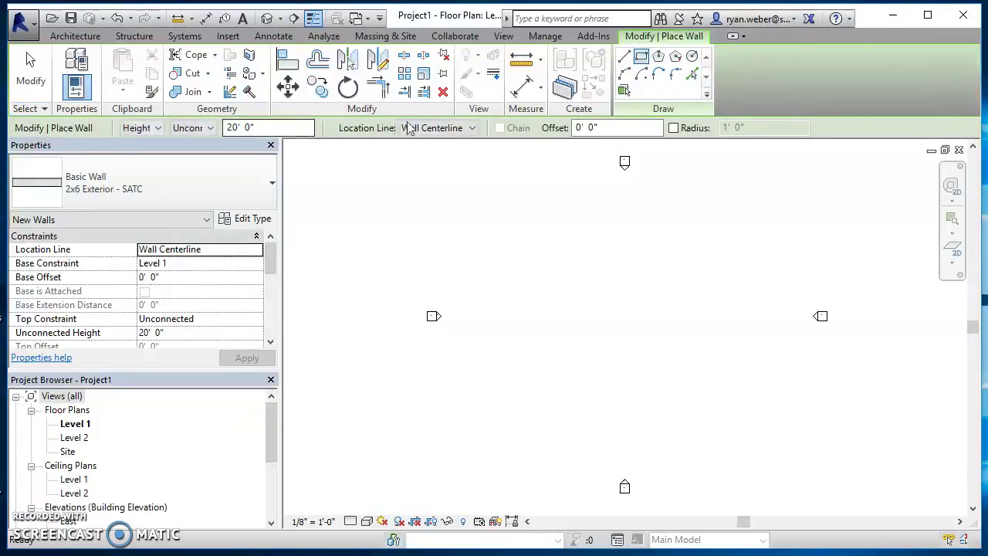
click(210, 128)
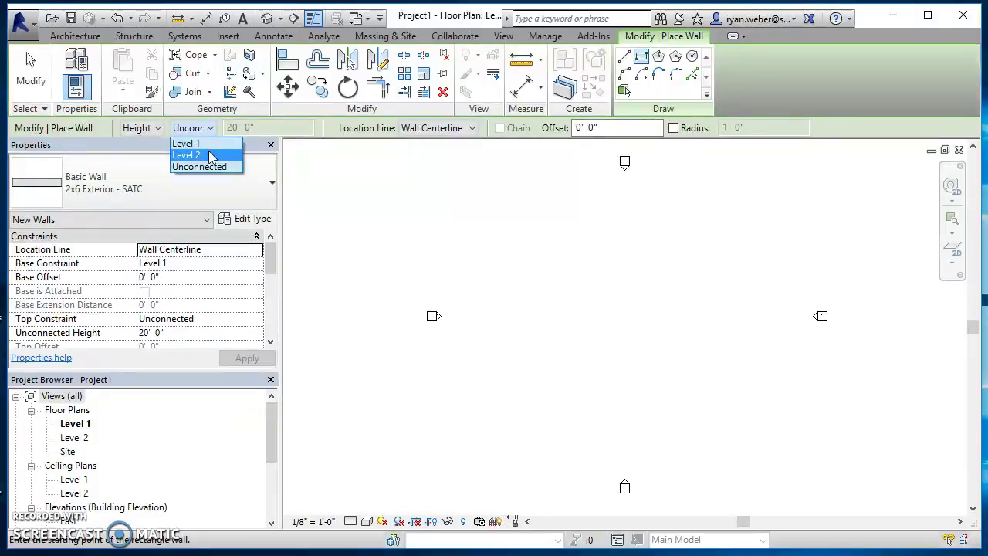
click(210, 155)
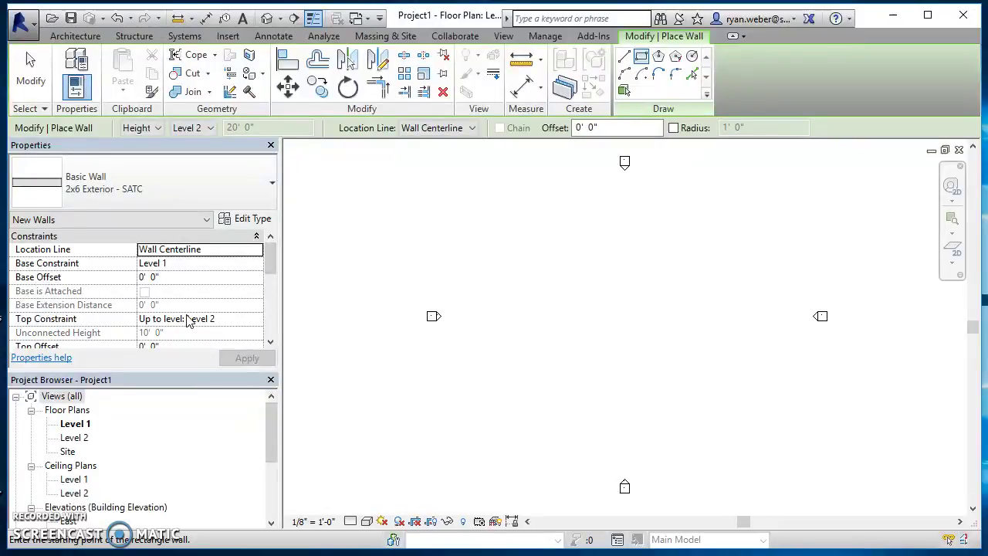
click(471, 129)
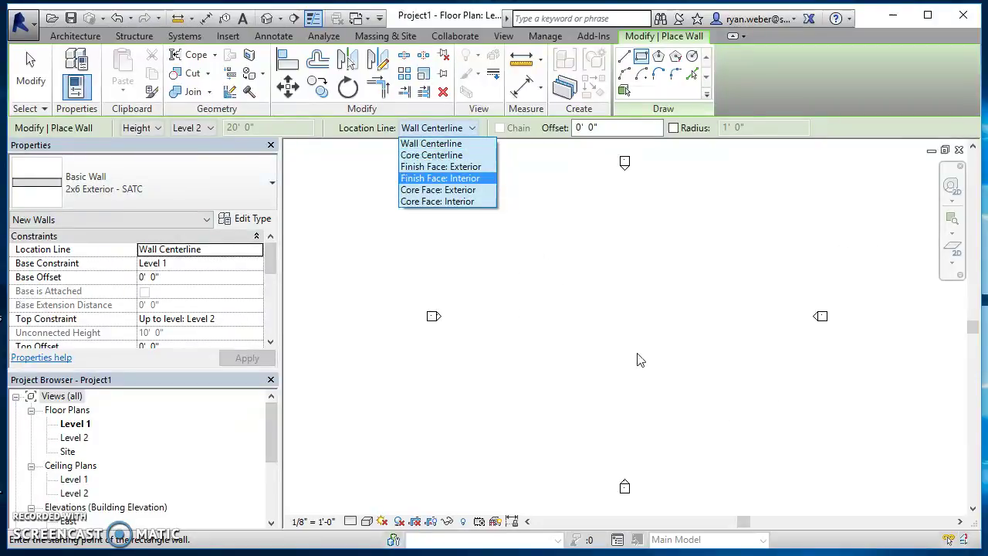
Draw a 48' x 24' rectangle of walls located by Core Face: Exterior
click(436, 190)
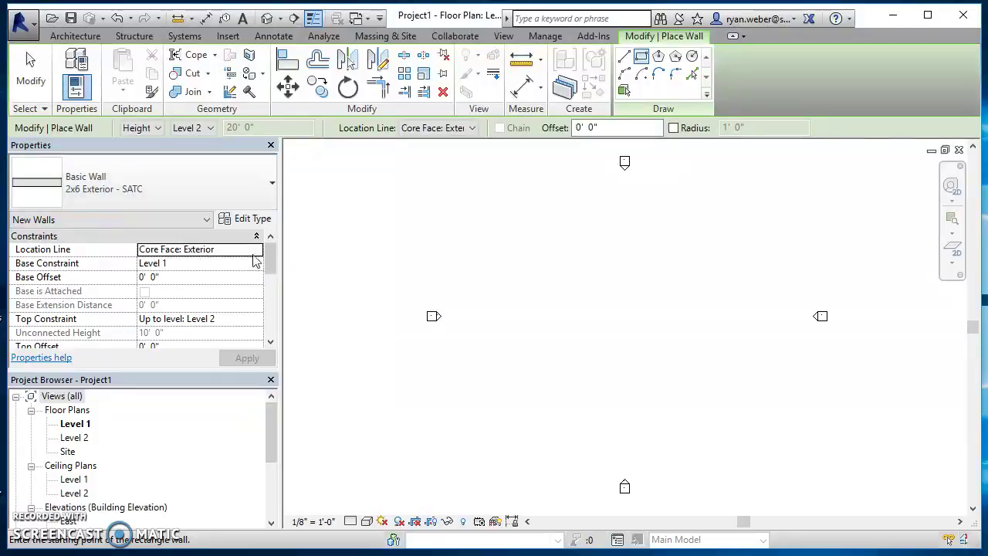
mouse_move(272, 263)
mouse_down()
mouse_move(276, 327)
mouse_move(271, 246)
mouse_up()
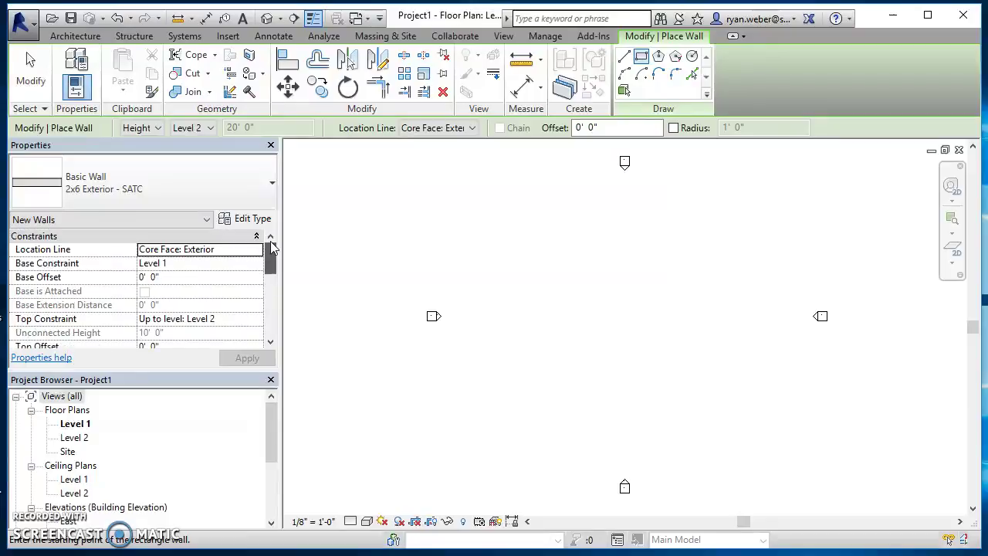
click(535, 265)
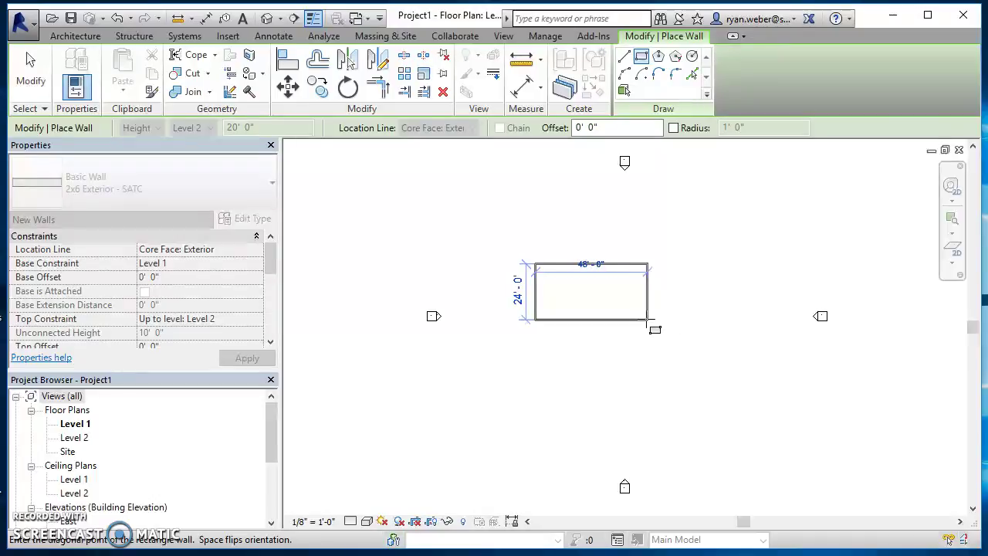
click(648, 319)
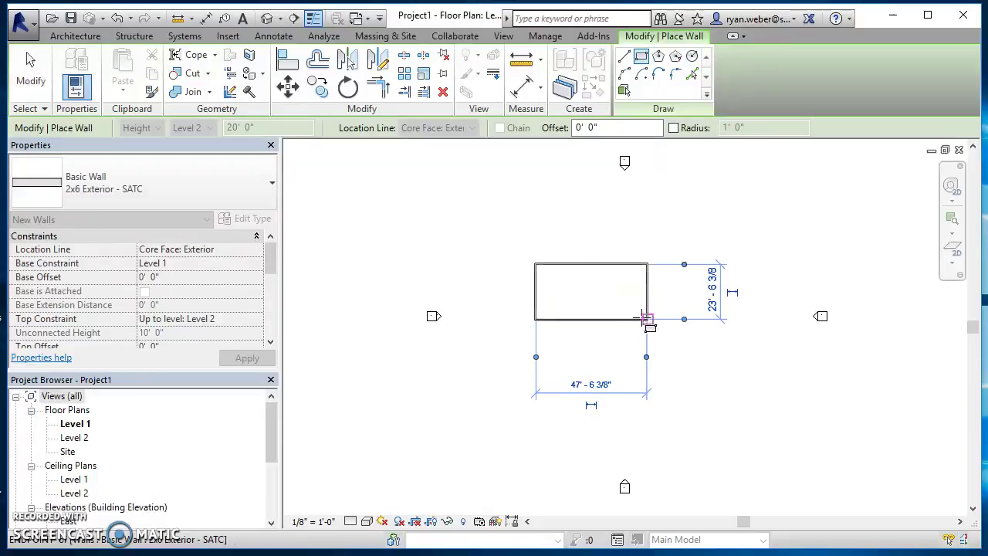
scroll(622, 309, up, 3)
middle_drag(622, 317, 671, 350)
key(Escape)
key(Escape)
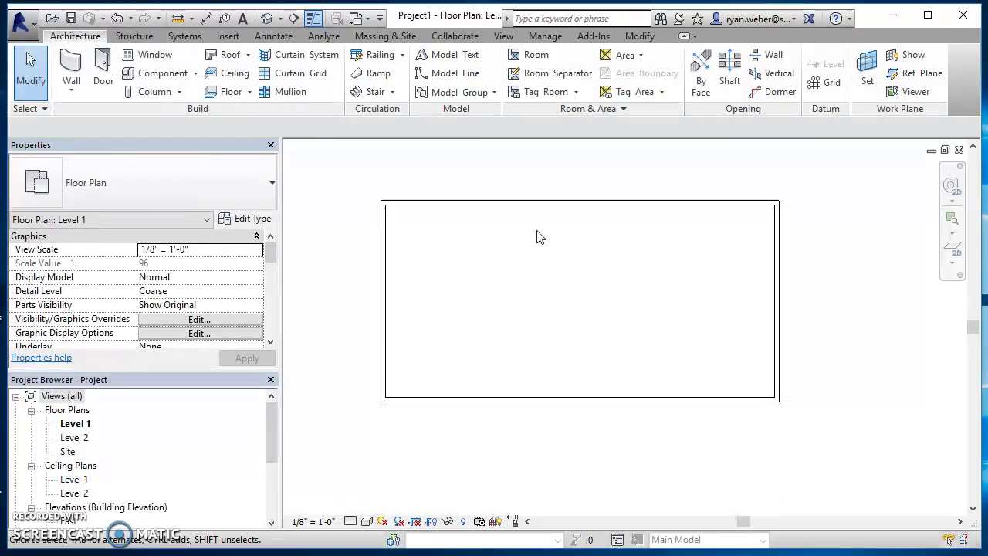
scroll(465, 218, up, 2)
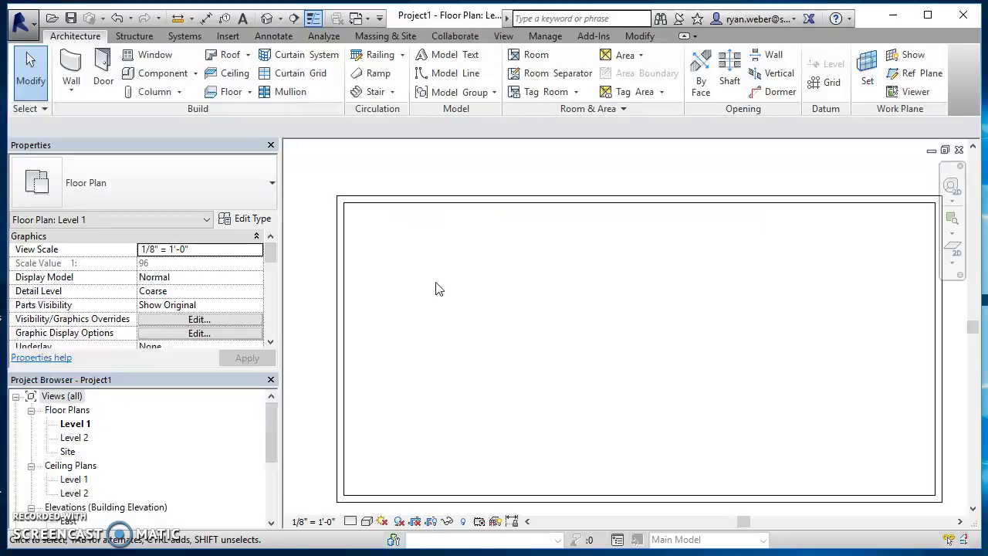
mouse_move(489, 266)
middle_down()
mouse_move(501, 276)
mouse_move(489, 273)
middle_up()
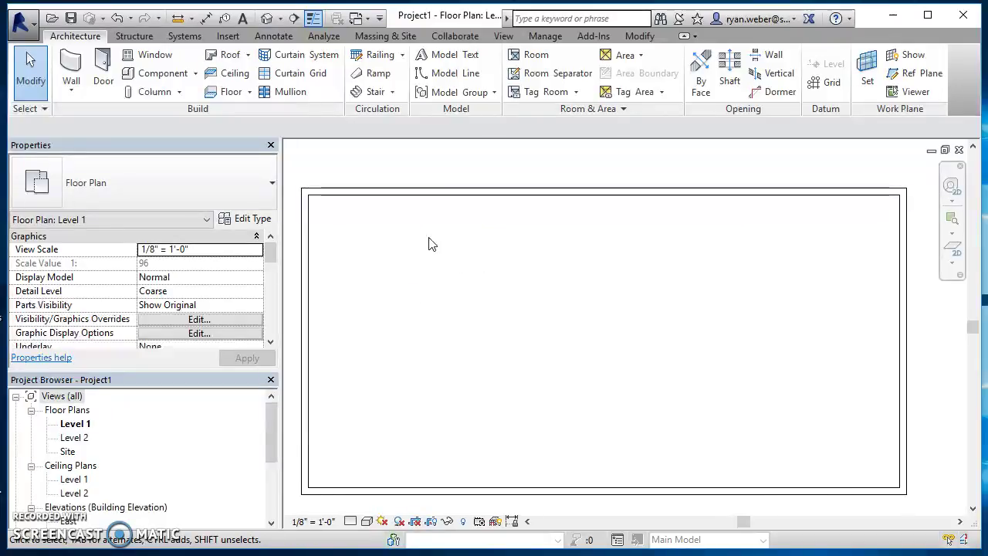
Set temporary dimensions to measure walls from Faces of Core
click(548, 40)
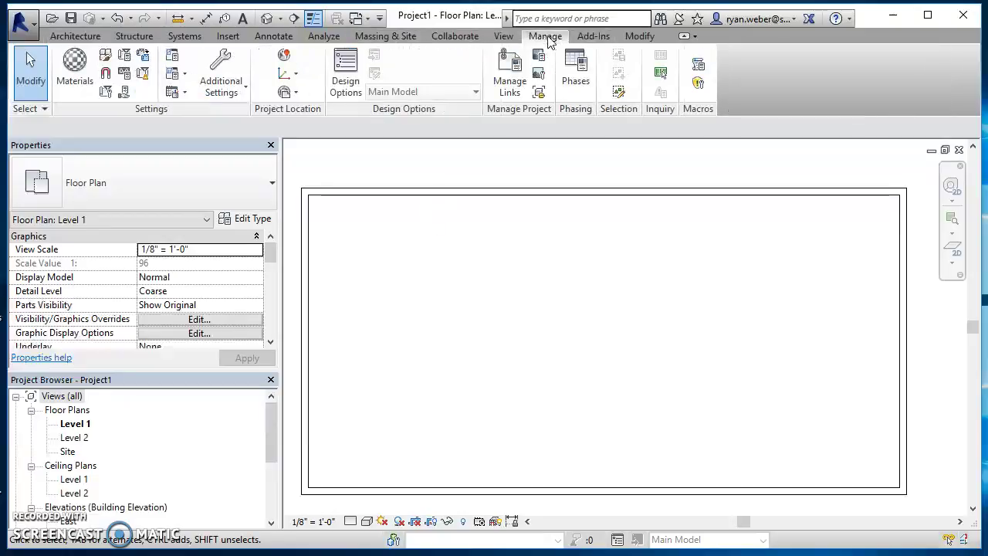
click(223, 93)
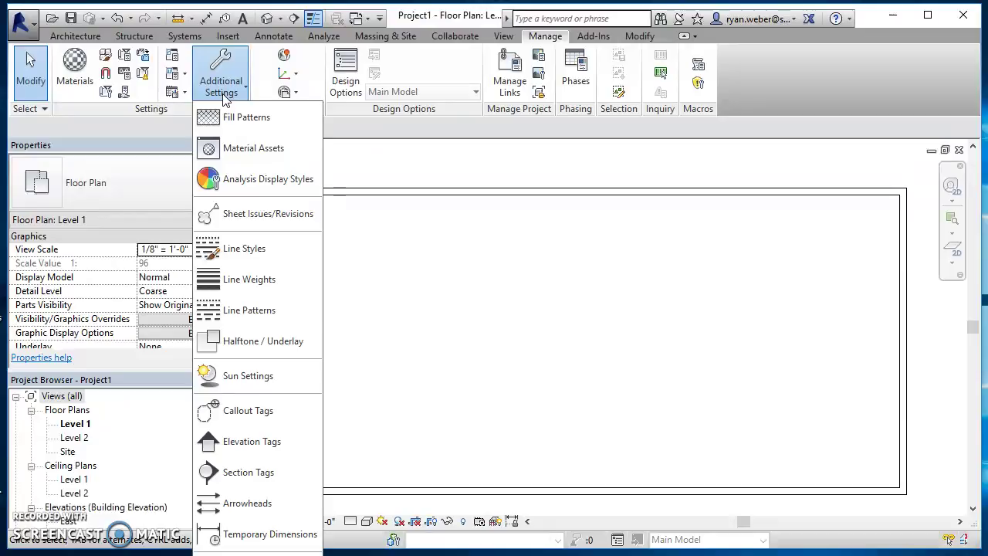
click(263, 534)
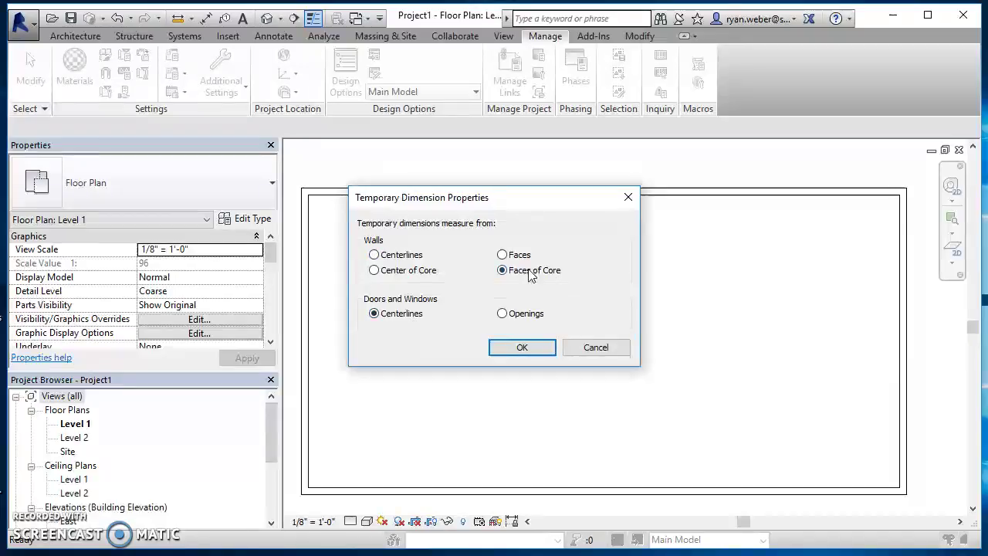
click(519, 350)
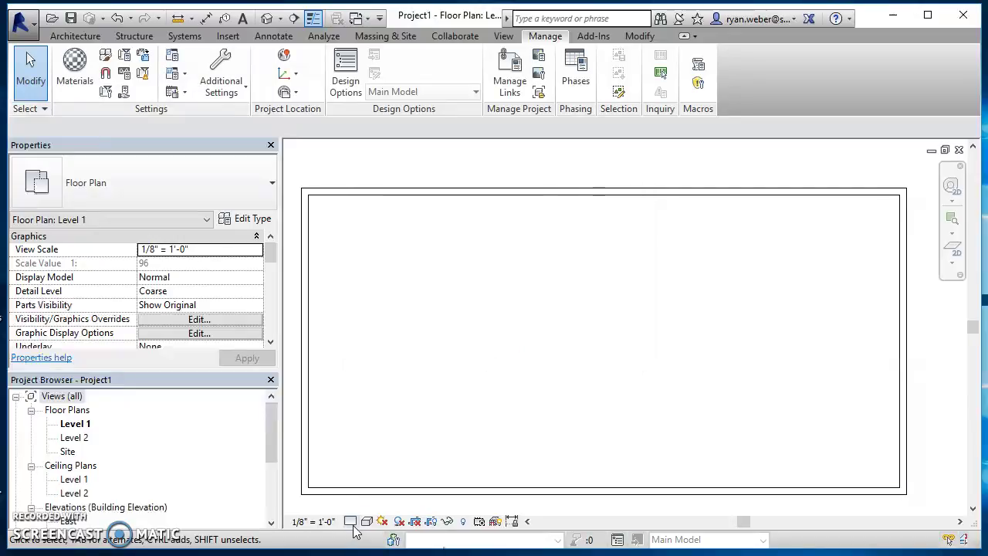
Set the Level 1 plan to Fine detail level and inspect the wall corners
click(350, 521)
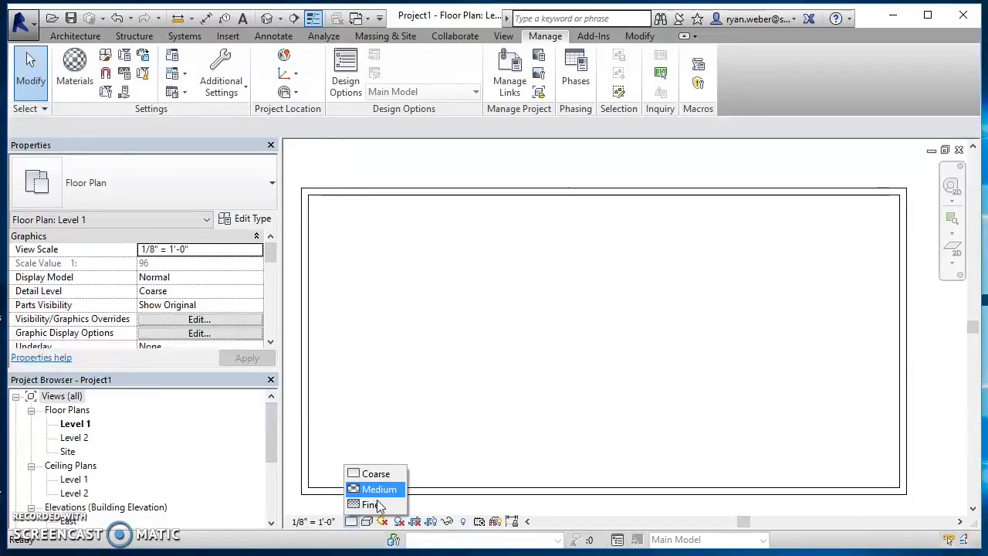
click(370, 504)
scroll(323, 504, up, 4)
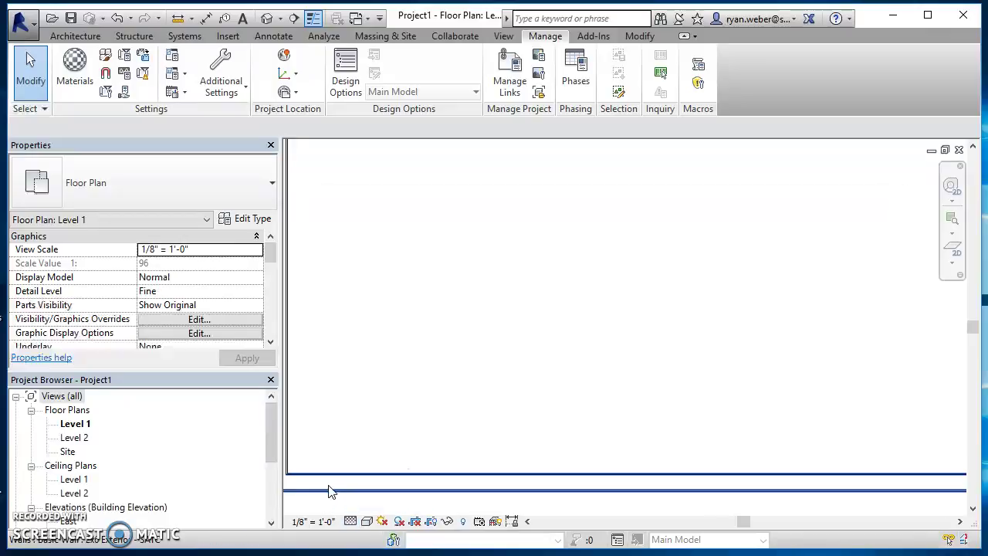
middle_drag(341, 487, 516, 389)
scroll(509, 409, up, 3)
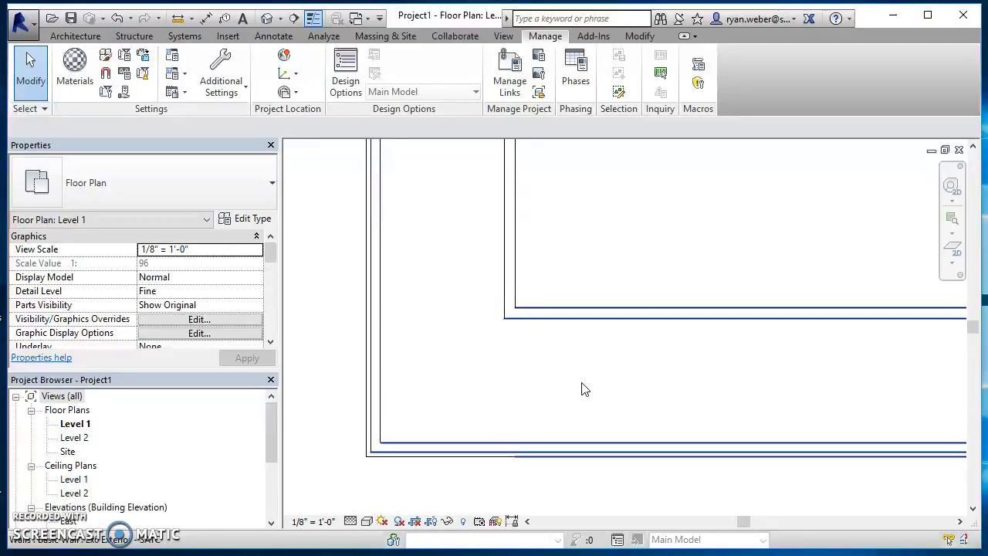
scroll(591, 391, down, 2)
scroll(591, 370, down, 3)
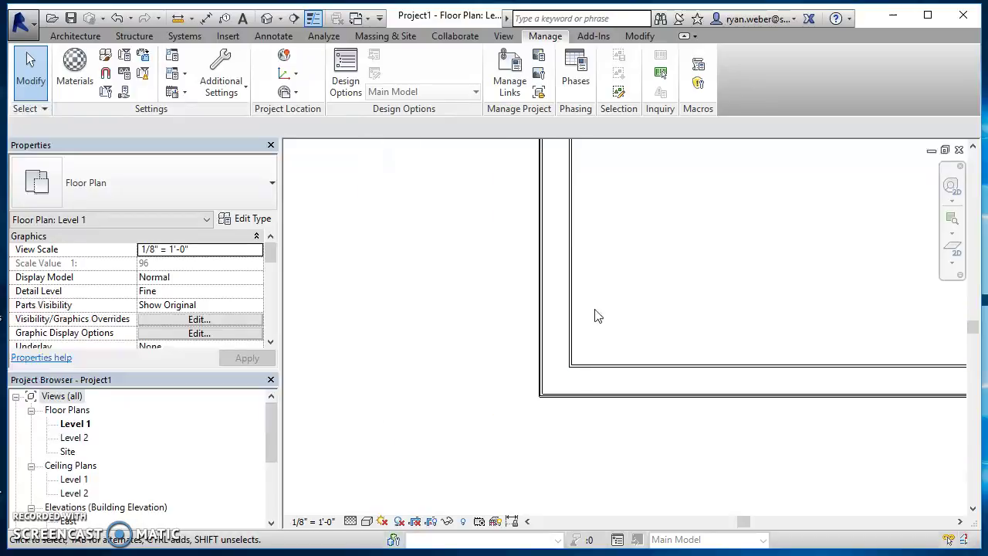
middle_drag(626, 280, 585, 387)
scroll(527, 348, up, 5)
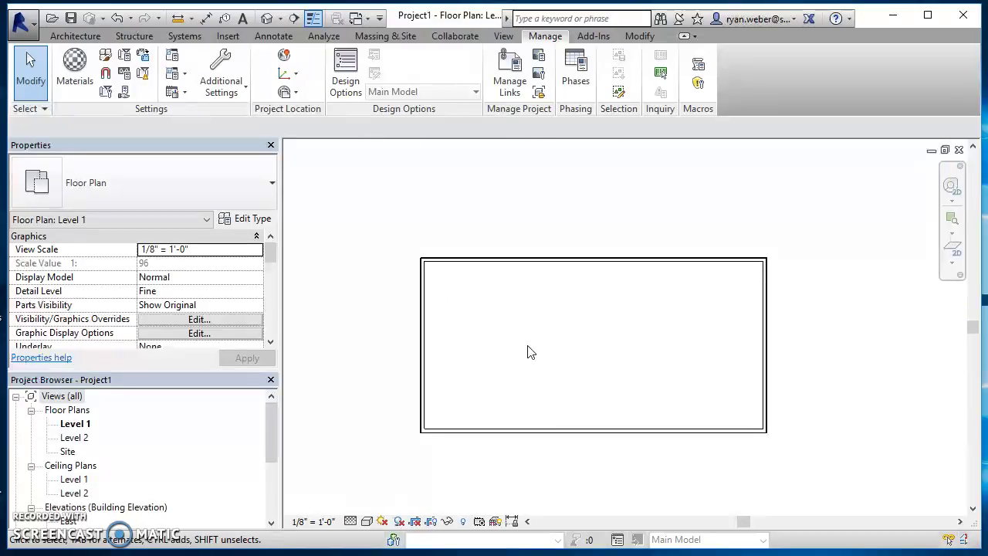
Turn Thin Lines back on and zoom out to the whole wall rectangle
click(505, 38)
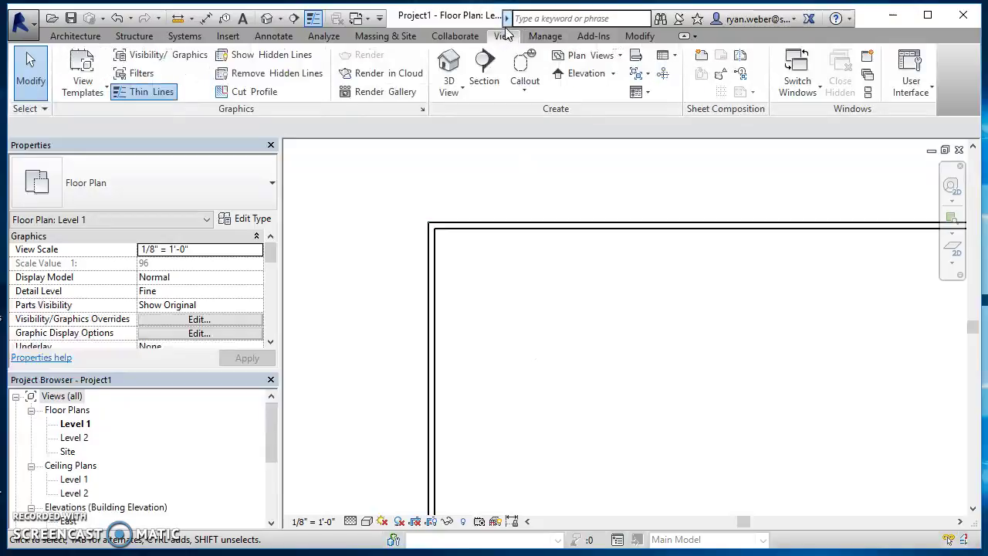
click(153, 96)
scroll(471, 235, up, 4)
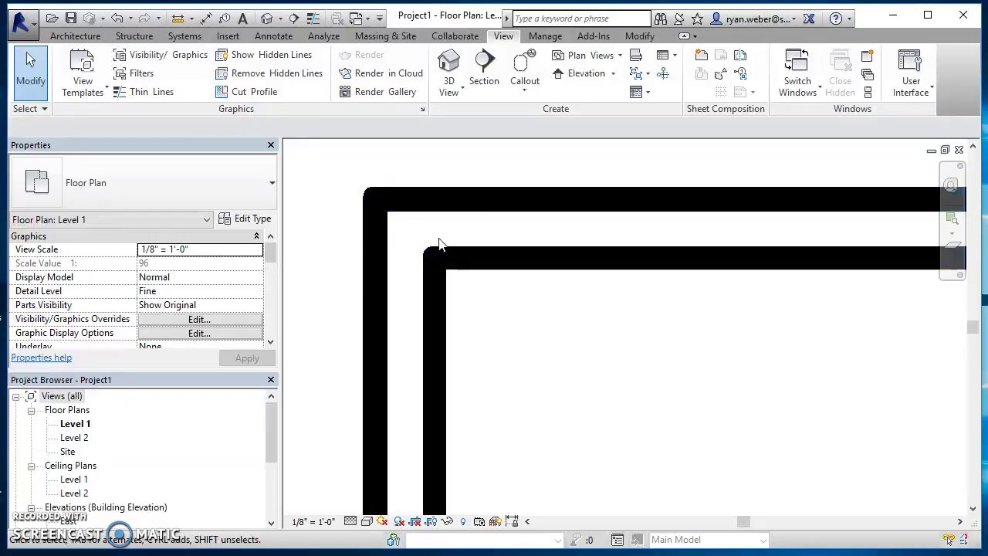
click(142, 93)
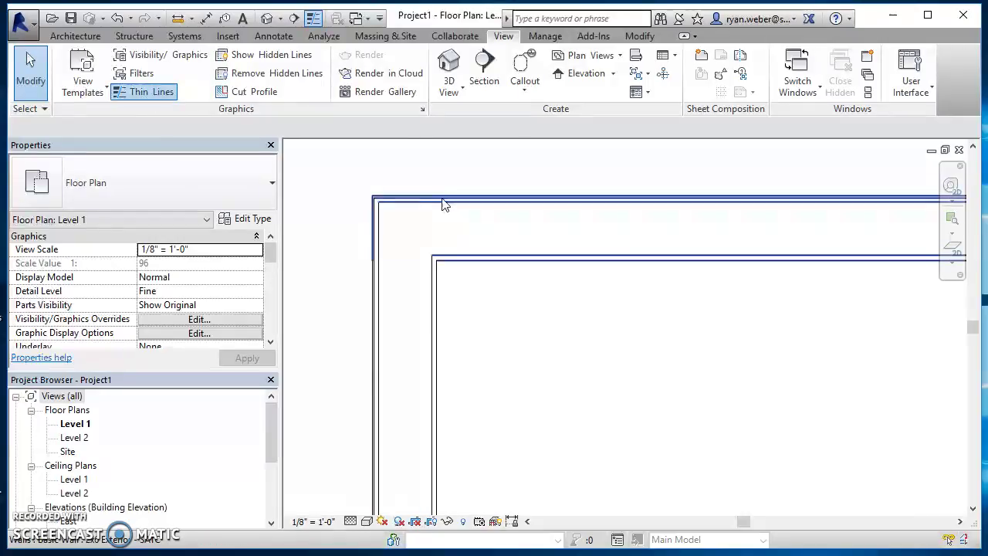
scroll(475, 218, down, 1)
scroll(473, 218, down, 1)
scroll(482, 241, down, 3)
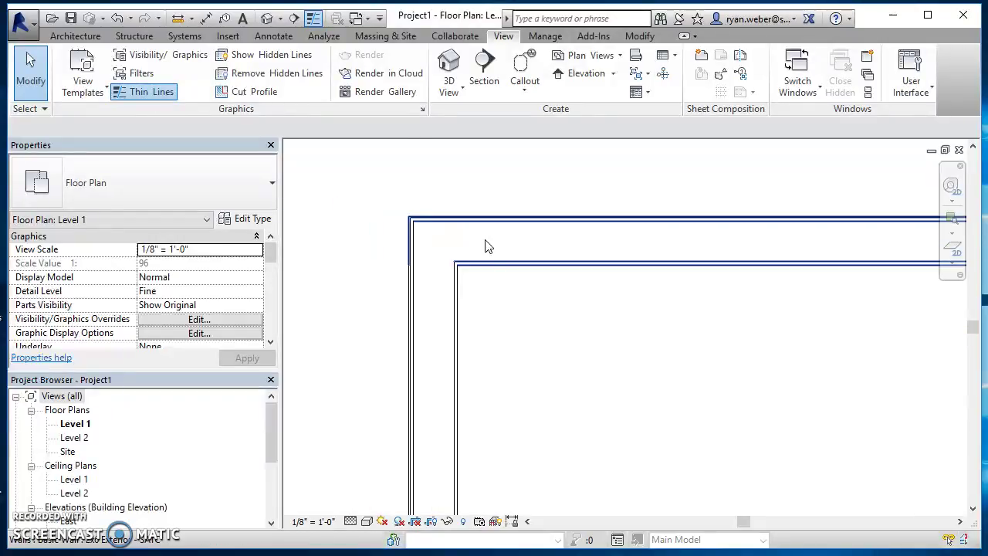
scroll(509, 262, down, 4)
middle_drag(580, 300, 489, 286)
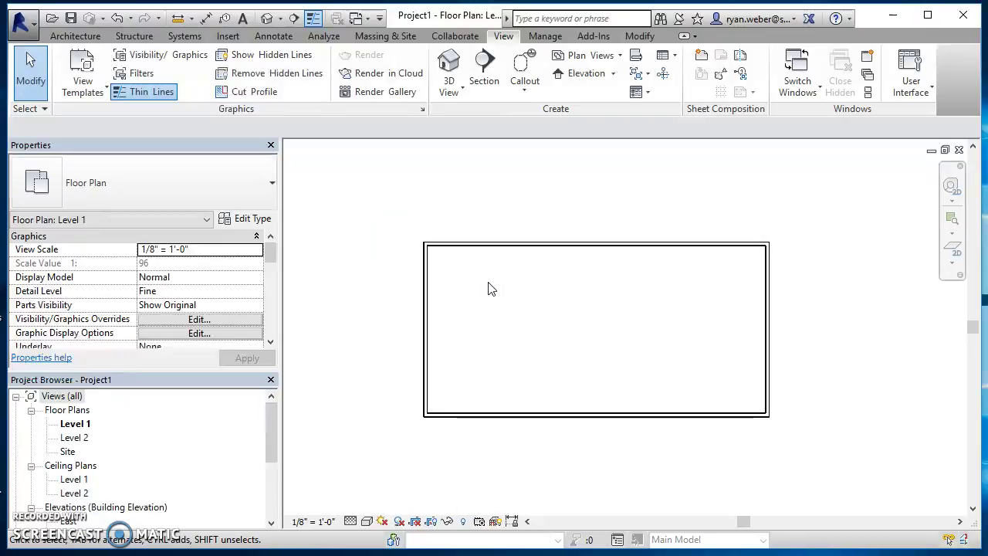
click(75, 35)
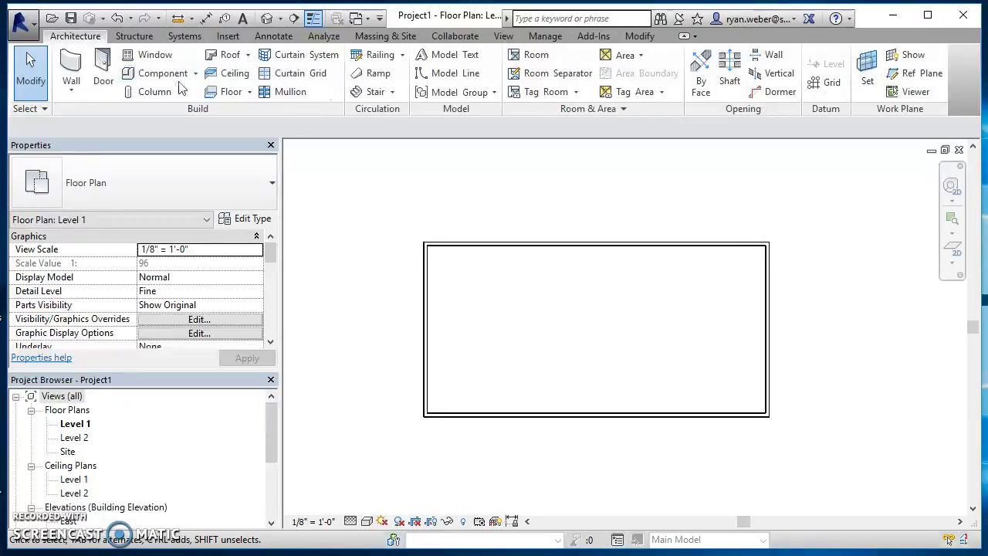
Start an aligned dimension that references wall Faces of core
click(205, 23)
scroll(432, 247, up, 4)
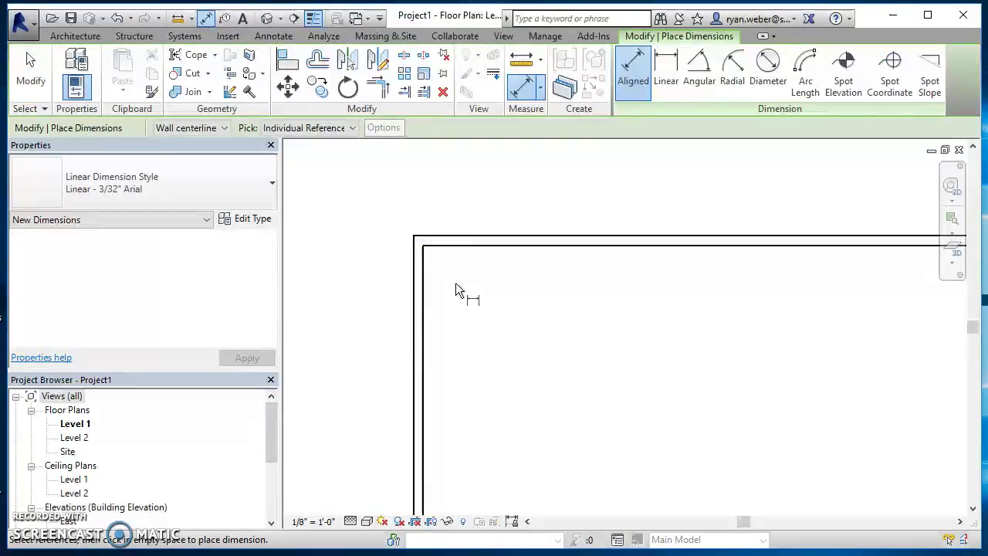
scroll(455, 291, down, 3)
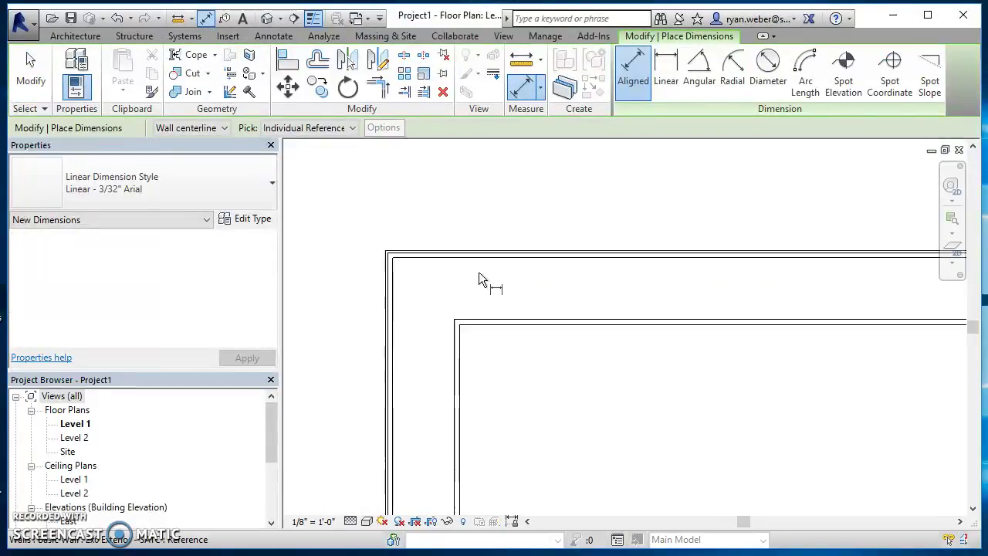
click(210, 129)
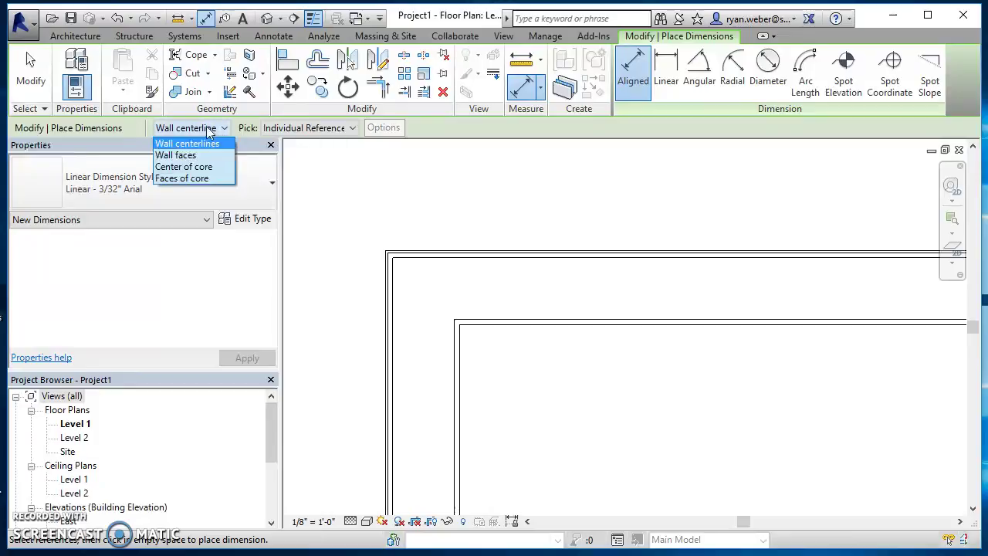
click(178, 183)
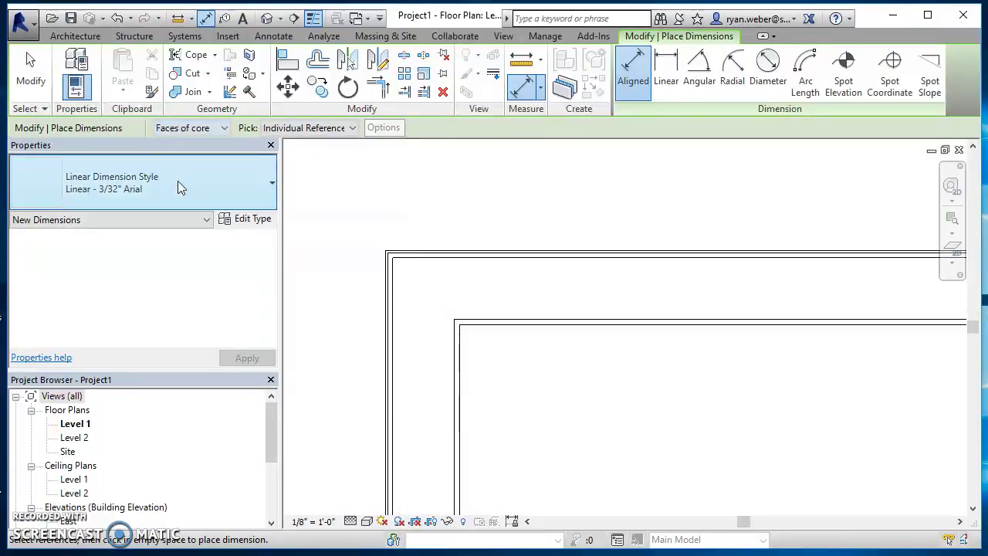
Dimension the left to right wall core faces (48' - 5 3/8") above the top wall
click(394, 412)
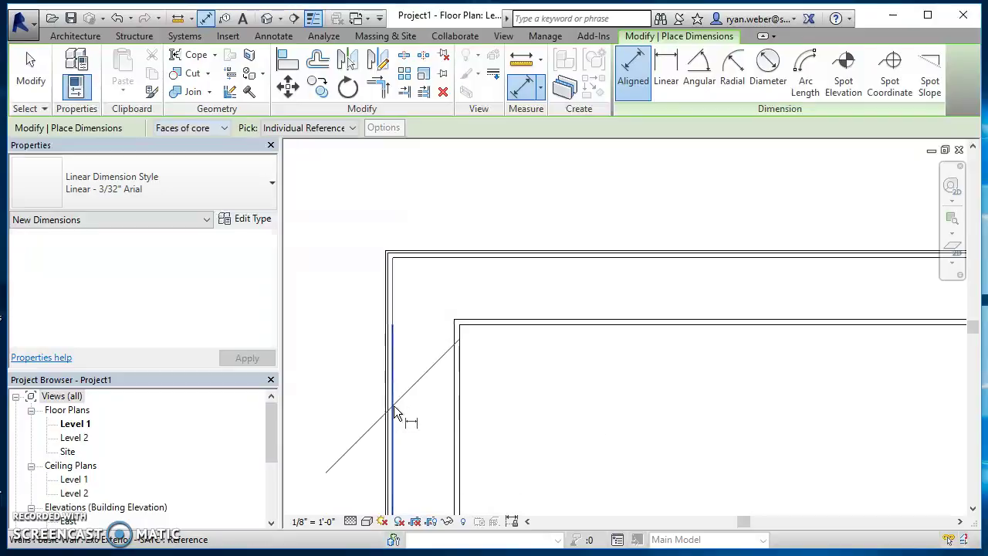
middle_drag(394, 412, 734, 392)
scroll(466, 404, down, 3)
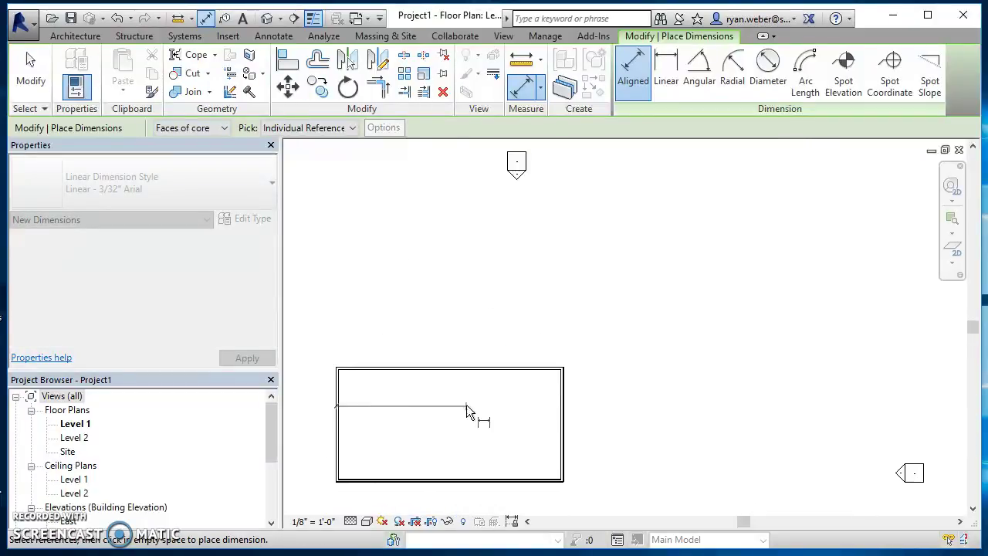
scroll(580, 386, up, 8)
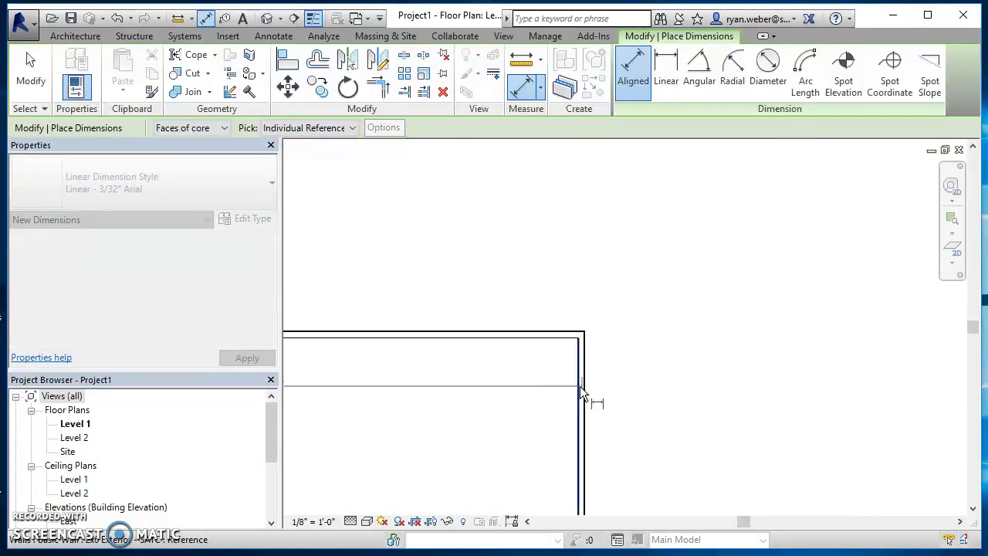
click(581, 328)
scroll(583, 330, down, 4)
middle_drag(498, 237, 658, 264)
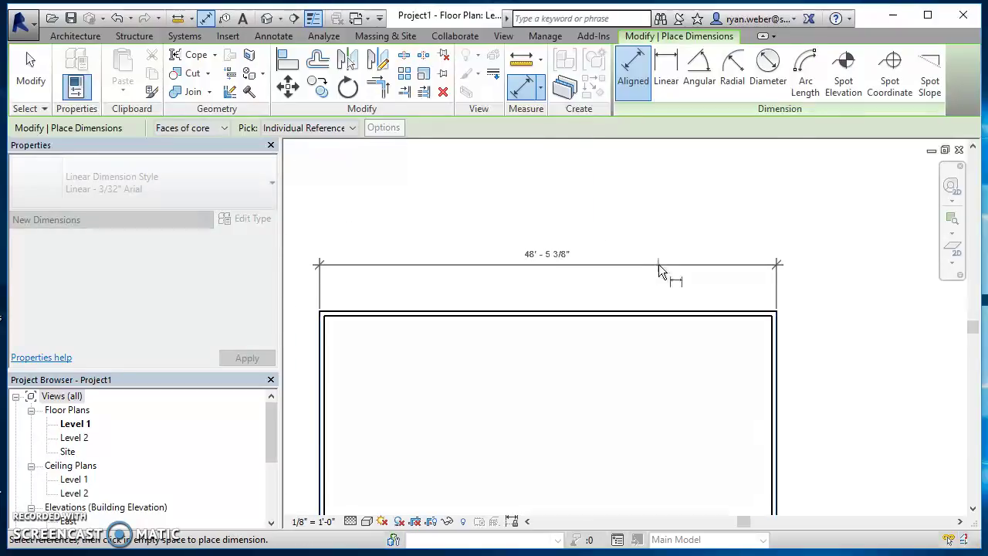
click(658, 264)
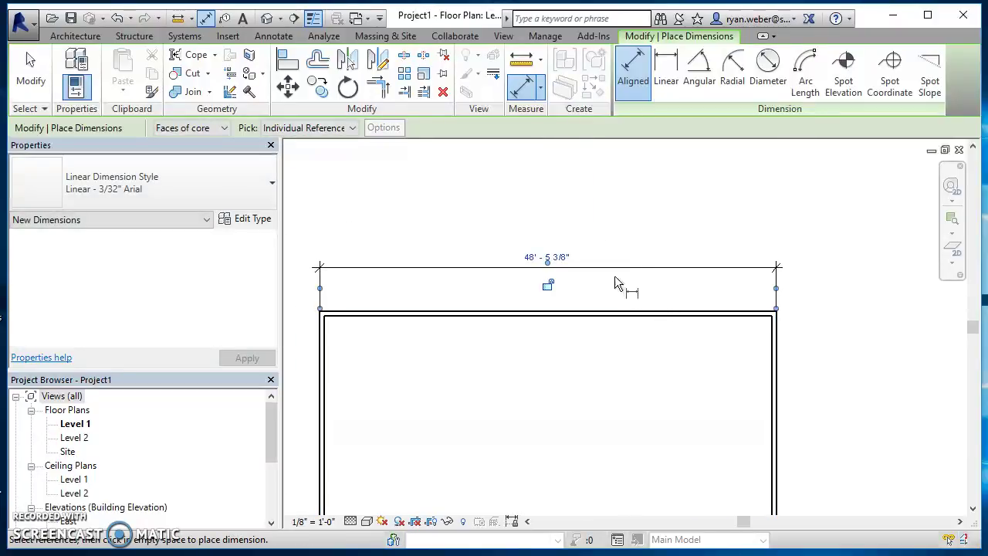
key(Escape)
key(Escape)
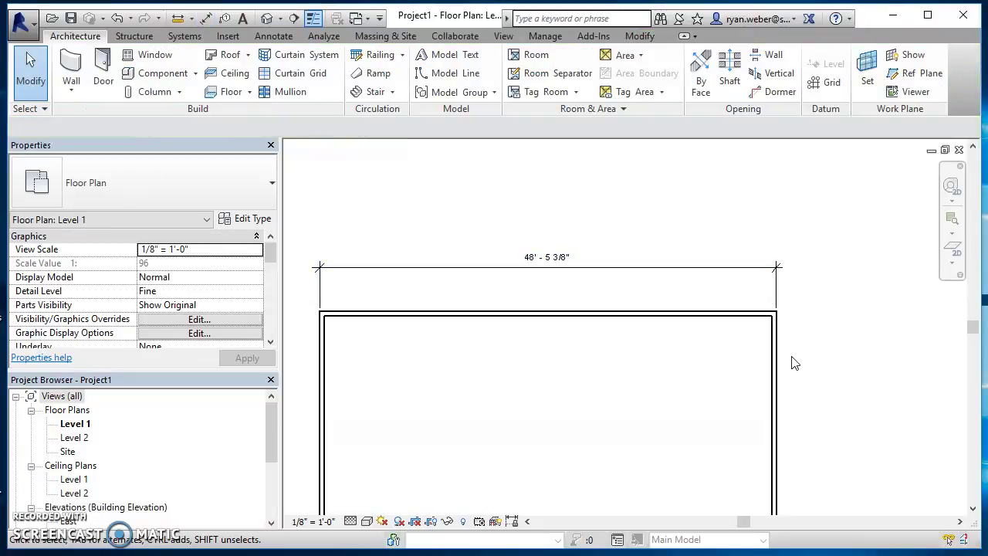
middle_drag(792, 363, 811, 318)
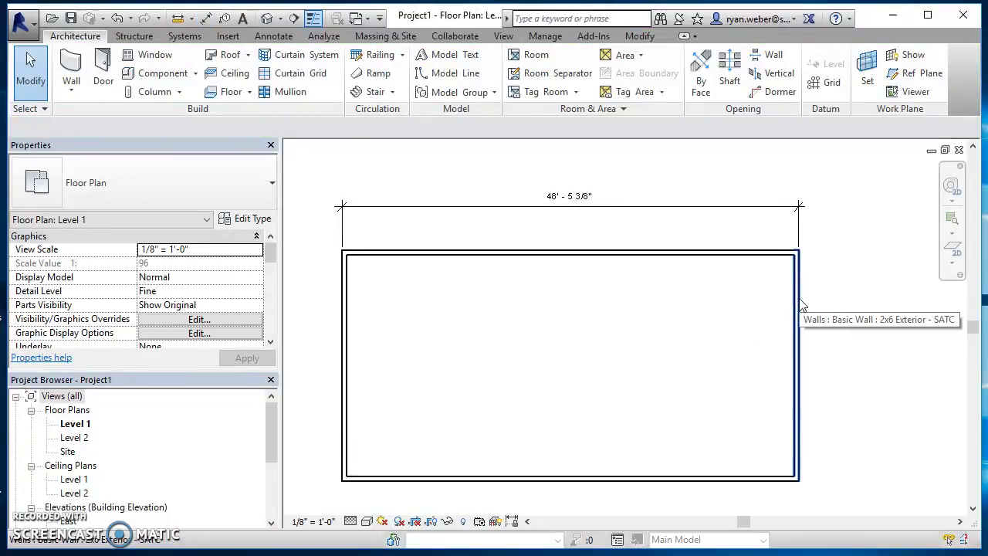
Move the right exterior wall so the top overall dimension changes from 48'-5 3/8" to 46'-4"
click(799, 324)
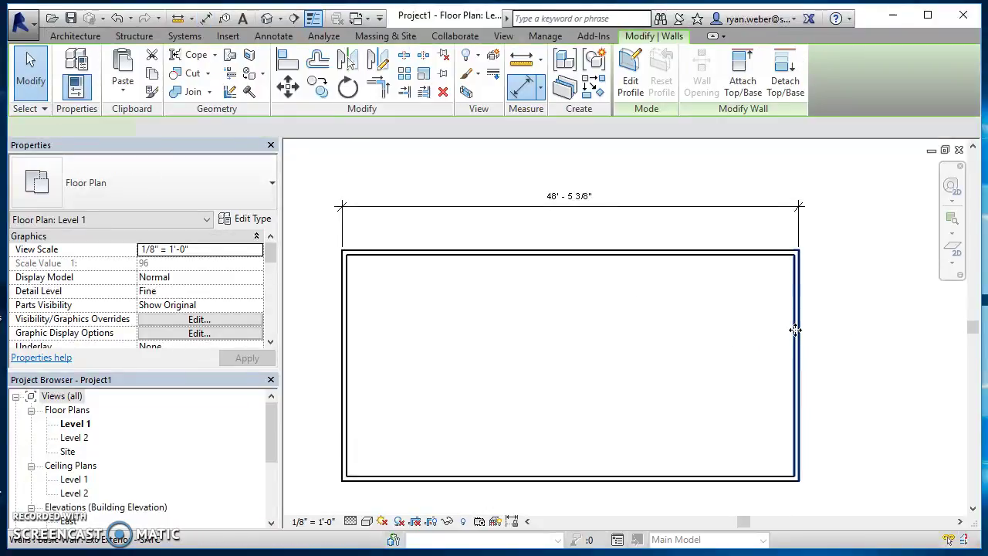
scroll(785, 335, down, 2)
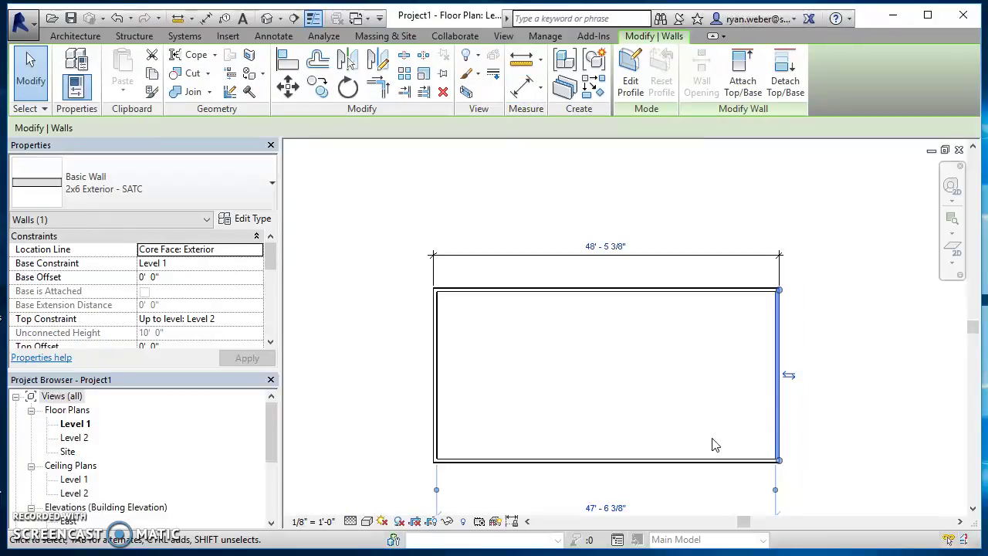
scroll(712, 443, down, 2)
scroll(690, 490, up, 3)
click(564, 400)
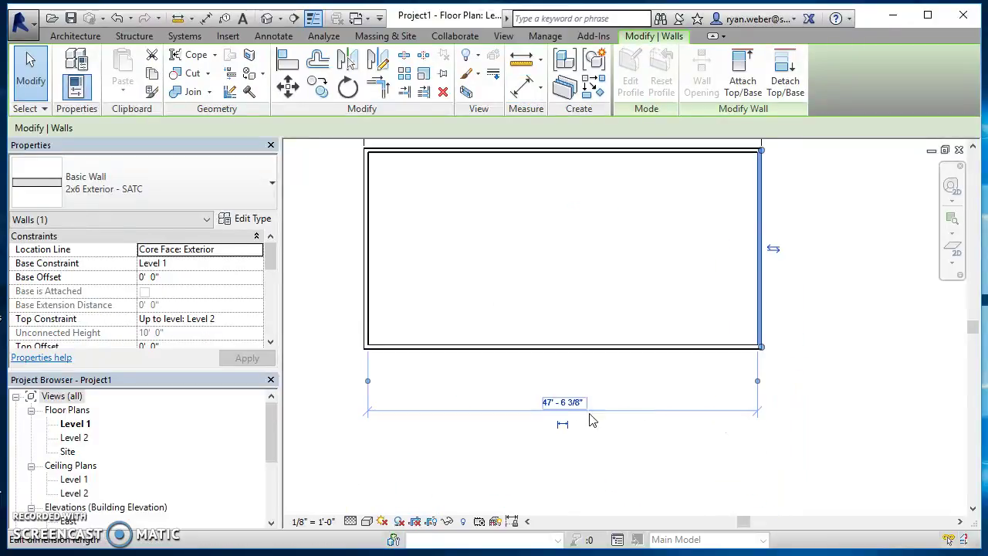
scroll(589, 265, up, 4)
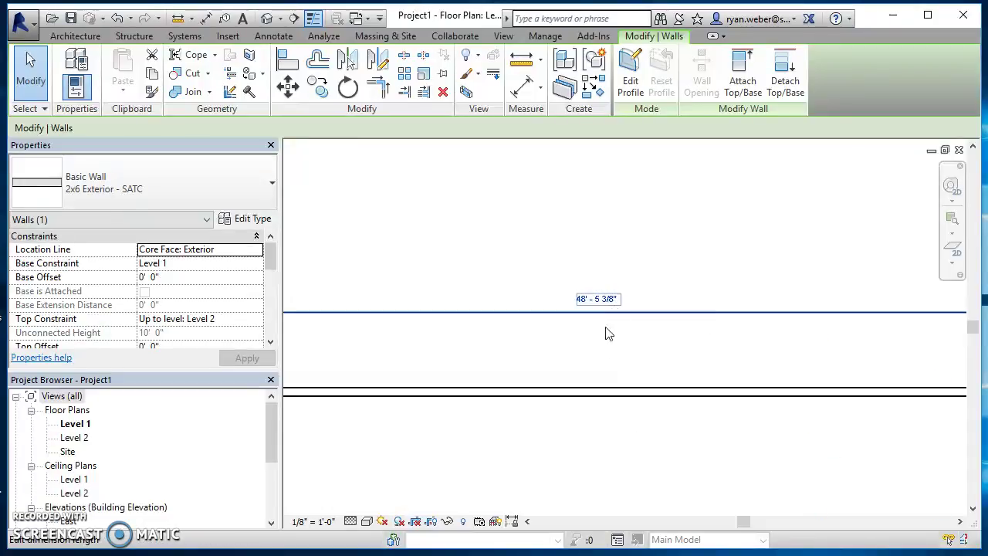
click(598, 299)
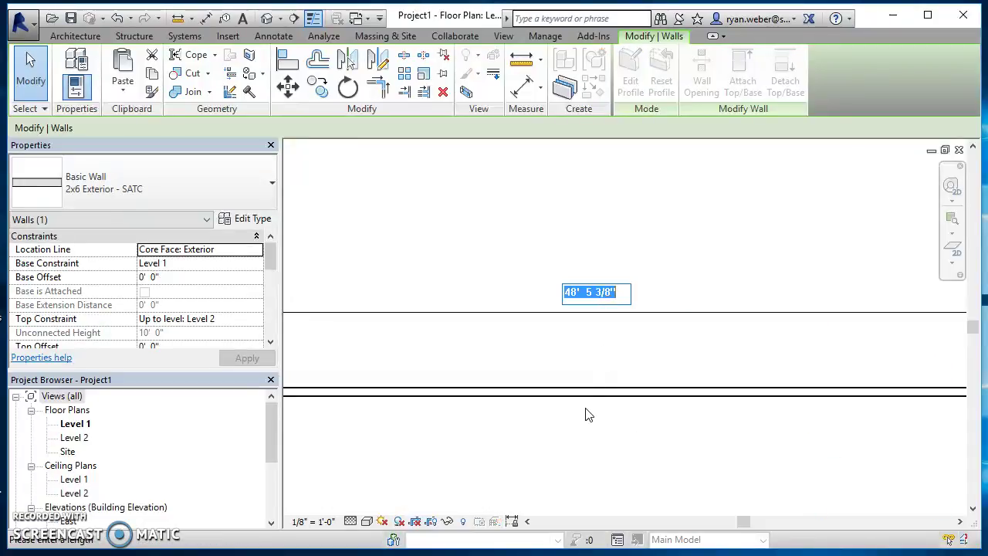
text(46 4)
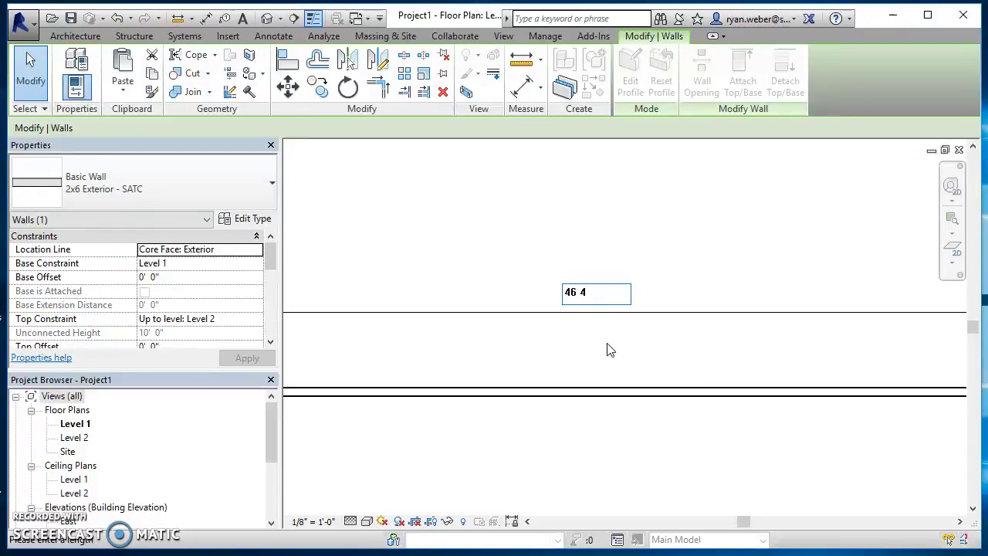
key(Return)
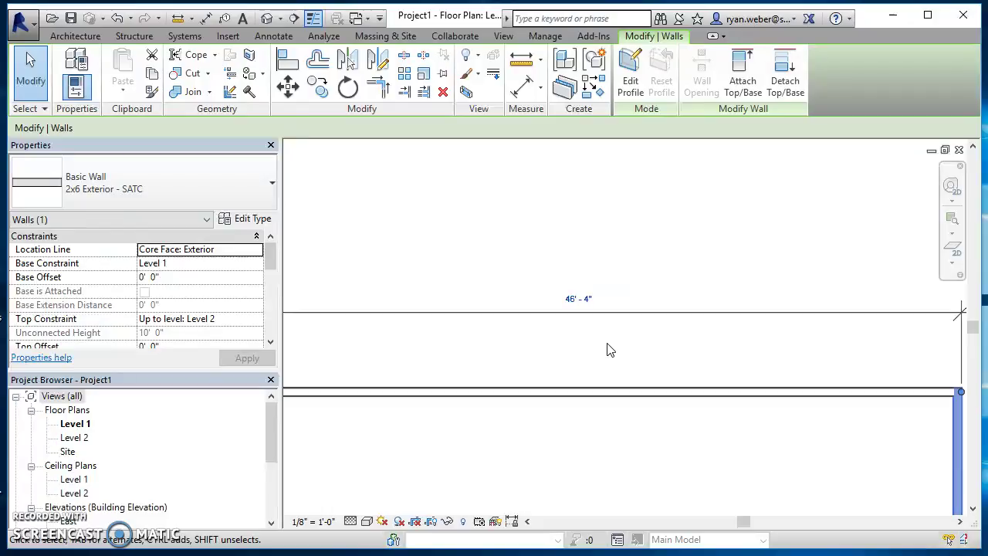
scroll(595, 194, down, 3)
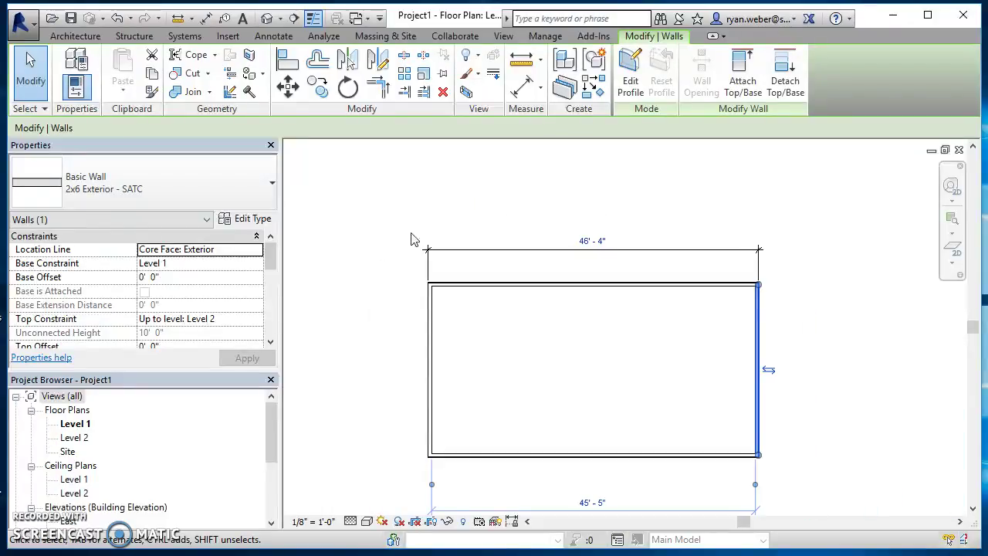
click(357, 262)
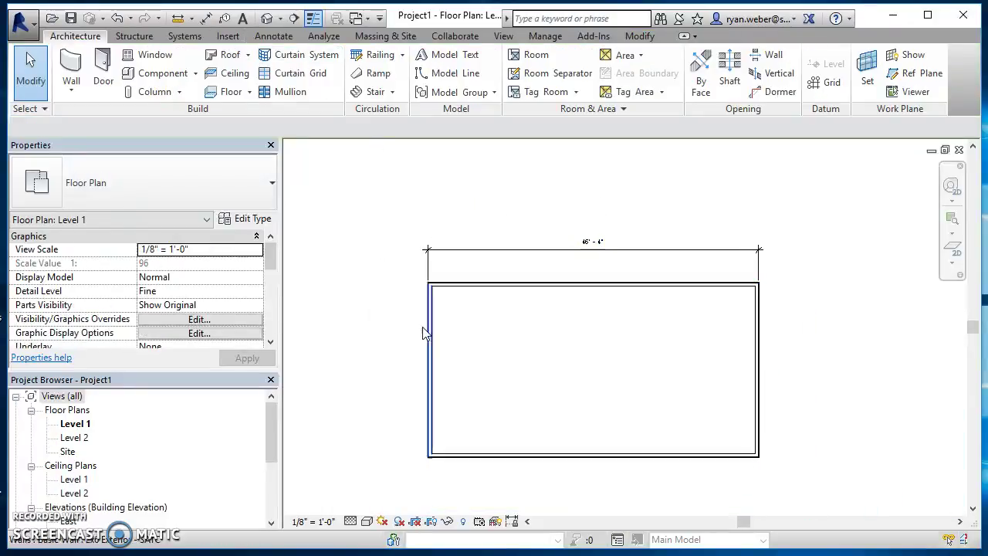
Place an aligned overall depth dimension from the top wall to the bottom wall
click(206, 18)
scroll(439, 253, up, 5)
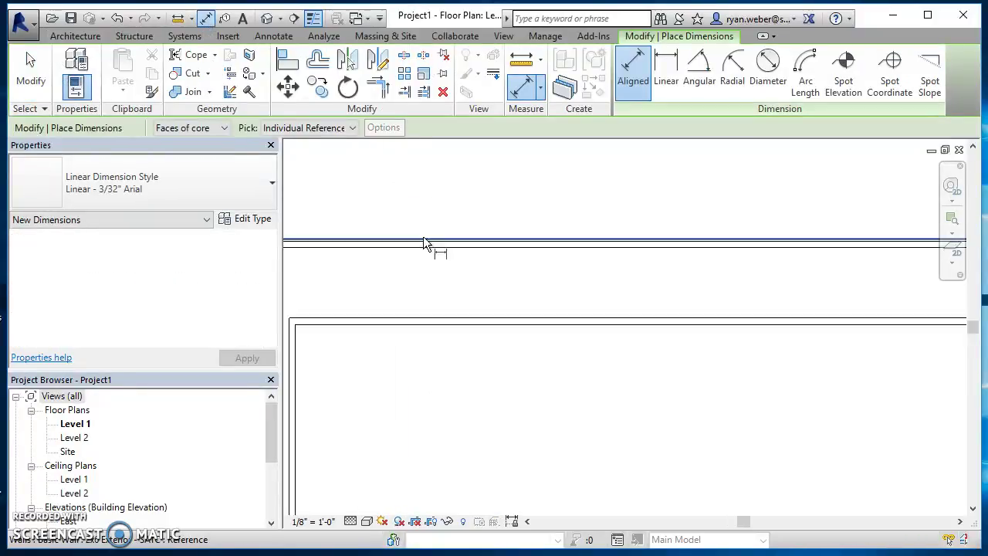
click(427, 254)
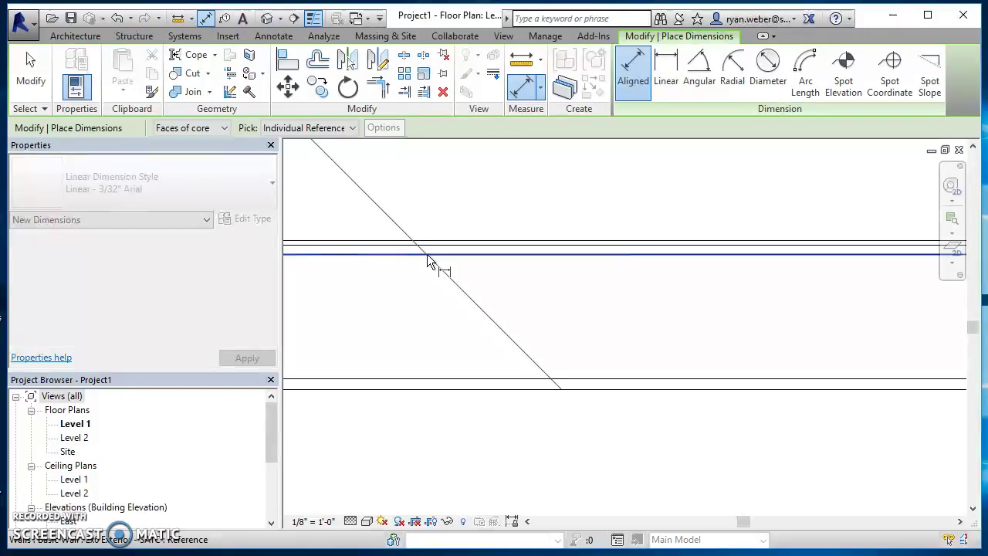
scroll(432, 267, down, 4)
scroll(446, 331, down, 4)
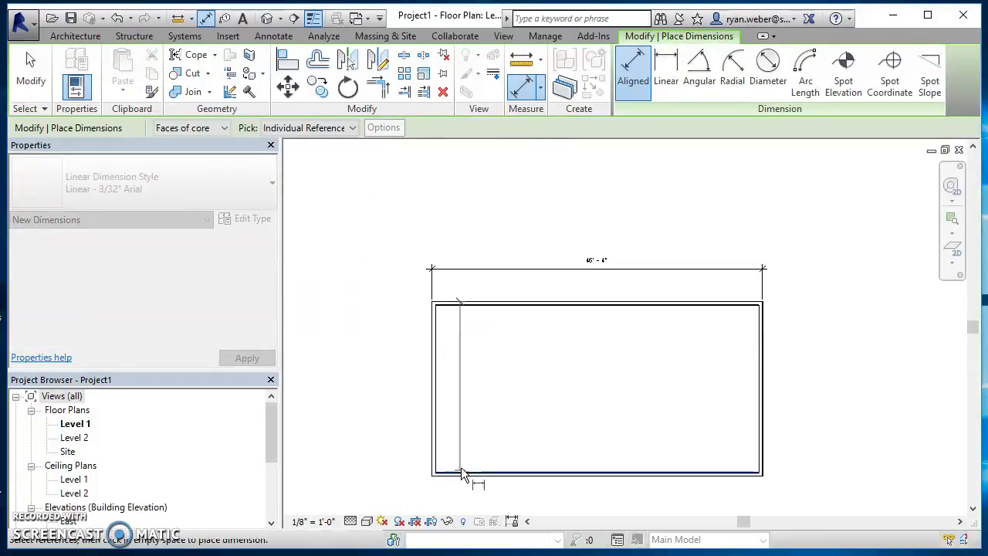
scroll(461, 467, up, 6)
scroll(443, 421, up, 2)
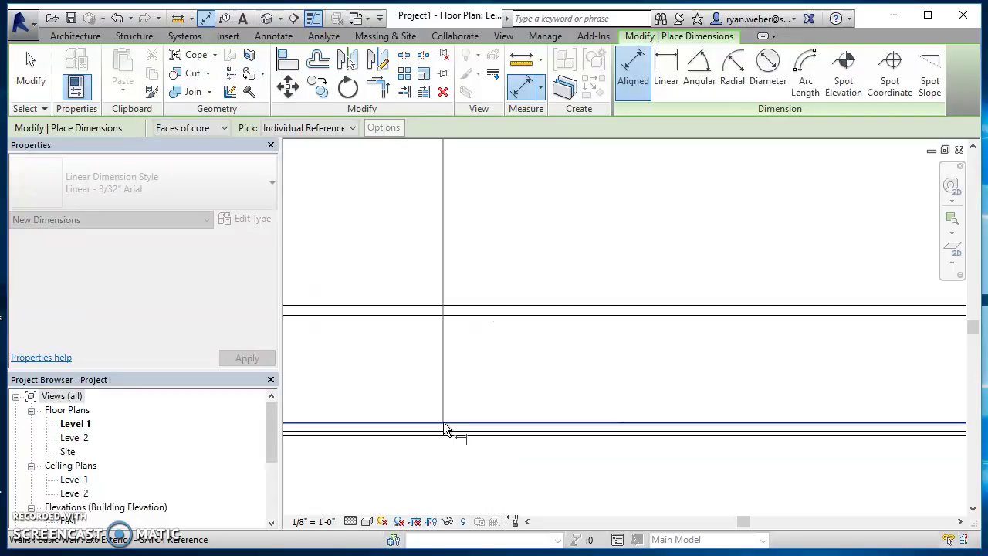
click(443, 421)
scroll(446, 409, down, 7)
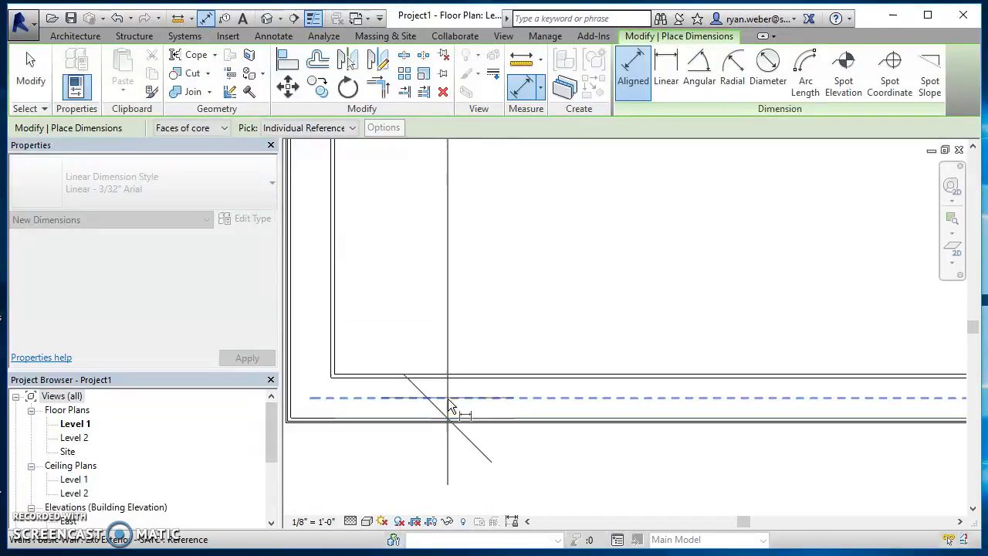
scroll(410, 265, up, 1)
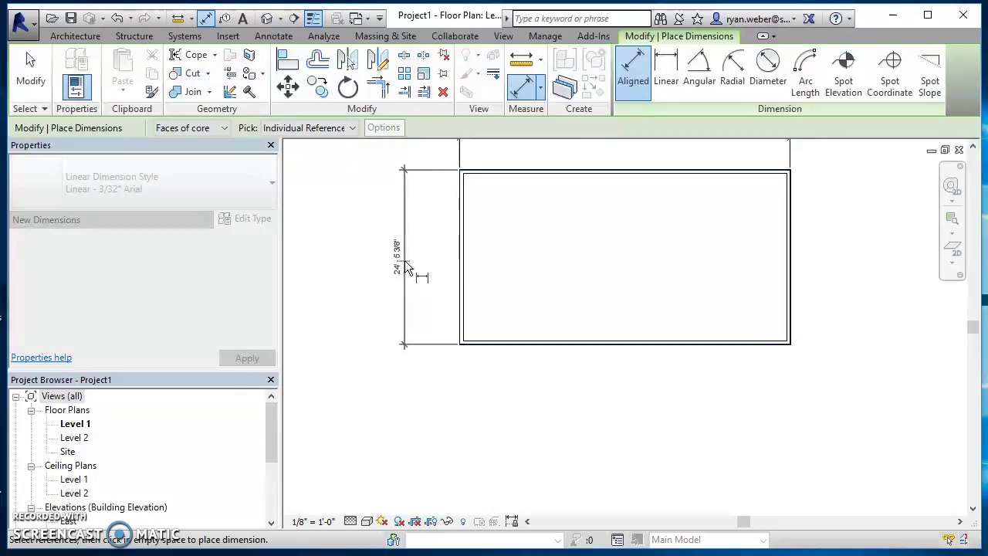
click(405, 260)
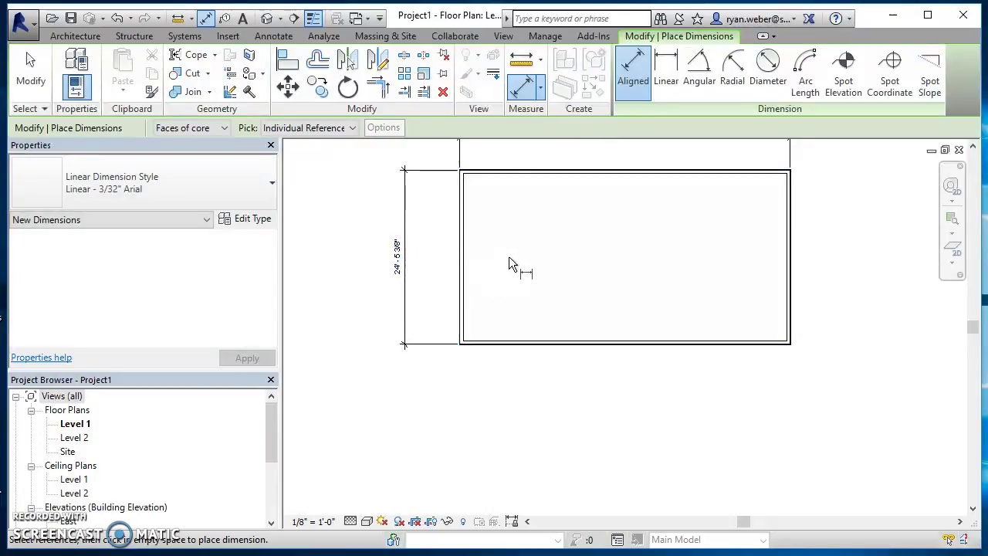
key(Escape)
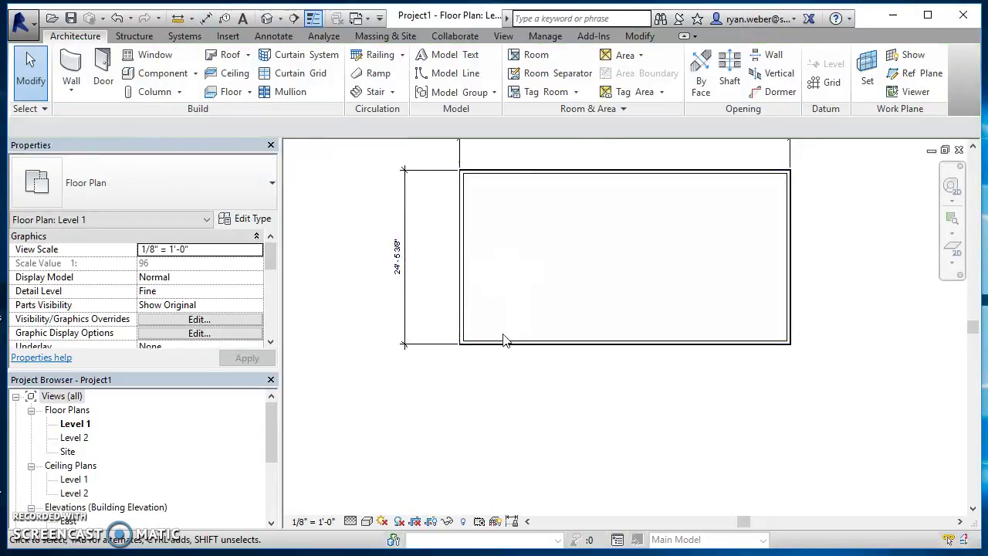
Move the bottom wall so the overall depth changes from 24'-5 3/8" to 24'-4"
scroll(503, 341, up, 1)
click(545, 348)
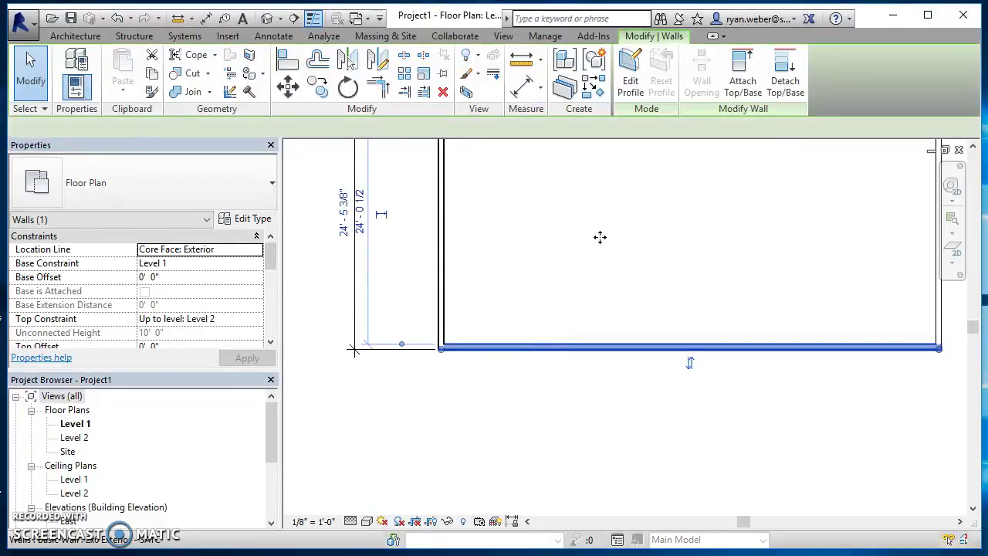
scroll(600, 236, down, 2)
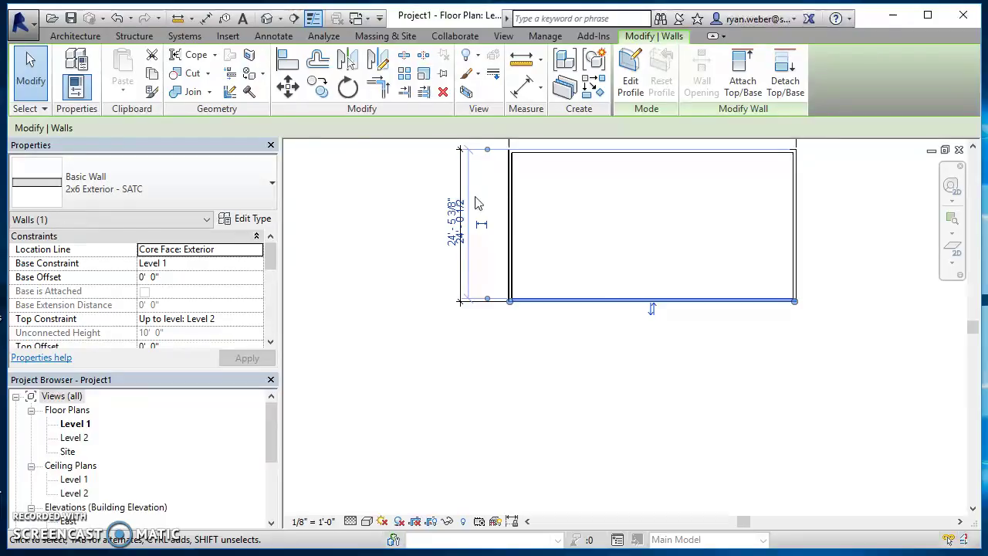
scroll(476, 203, up, 4)
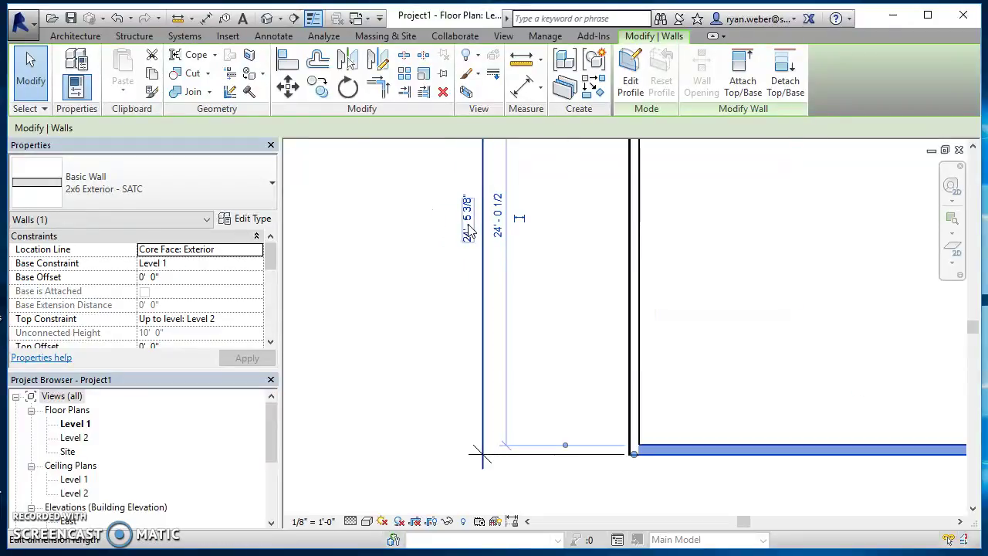
click(468, 220)
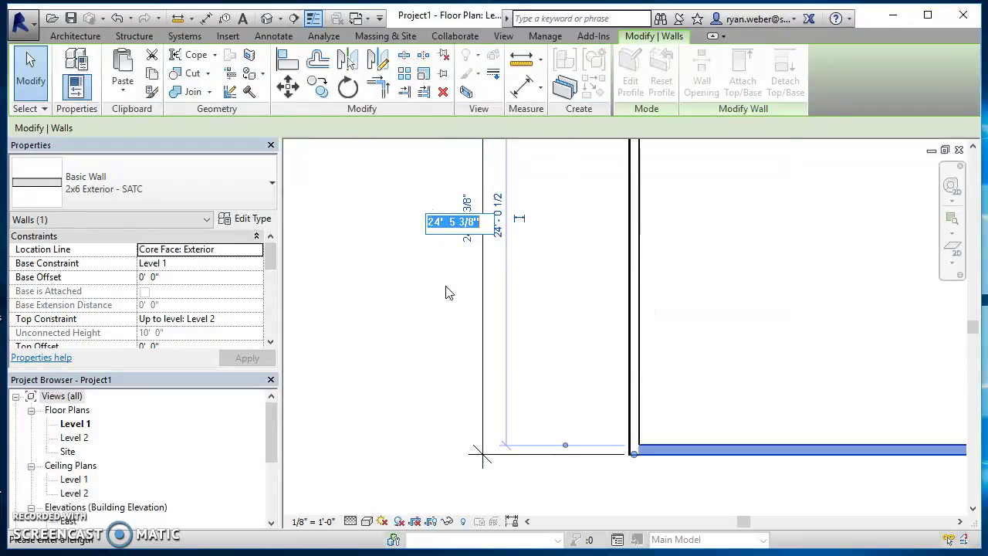
text(4)
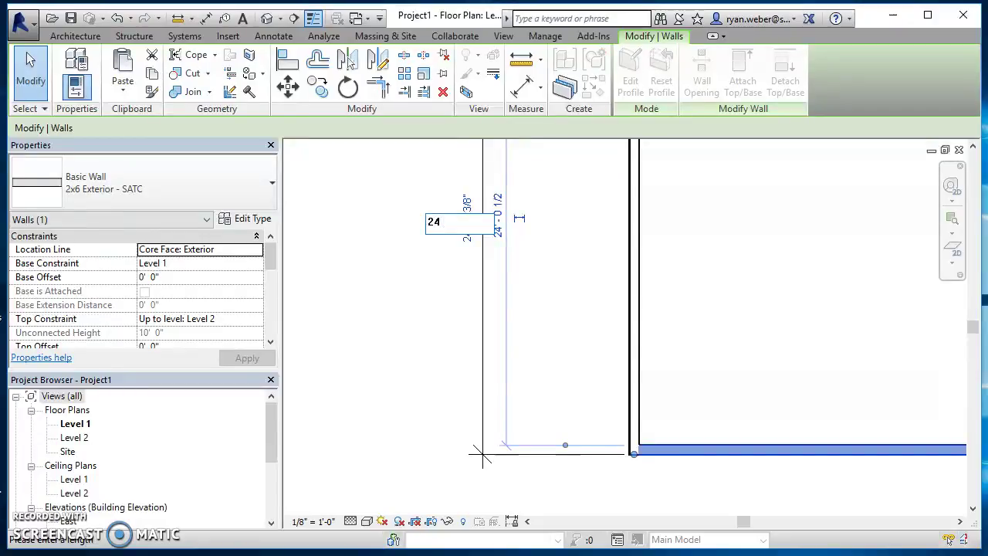
text(' - 4)
key(Return)
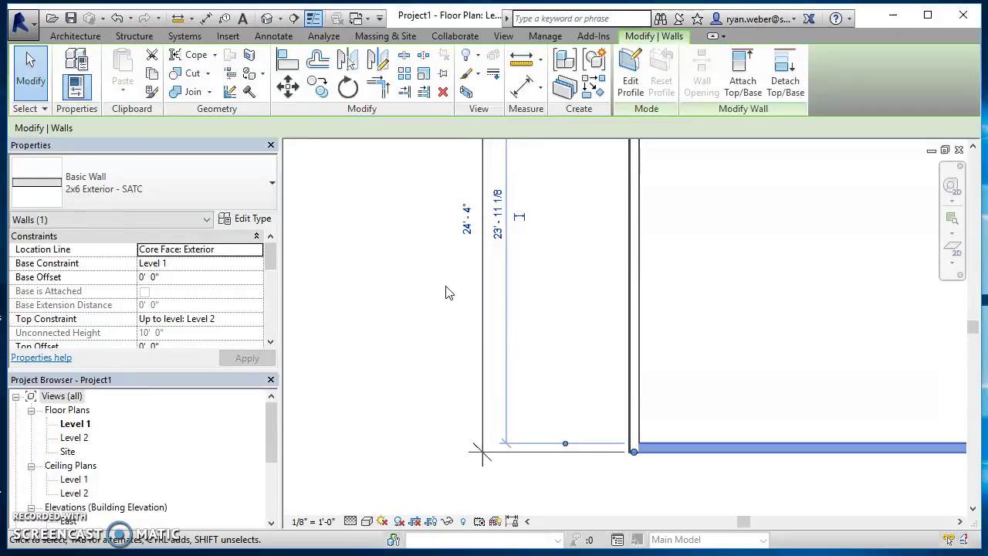
click(712, 289)
scroll(807, 293, down, 2)
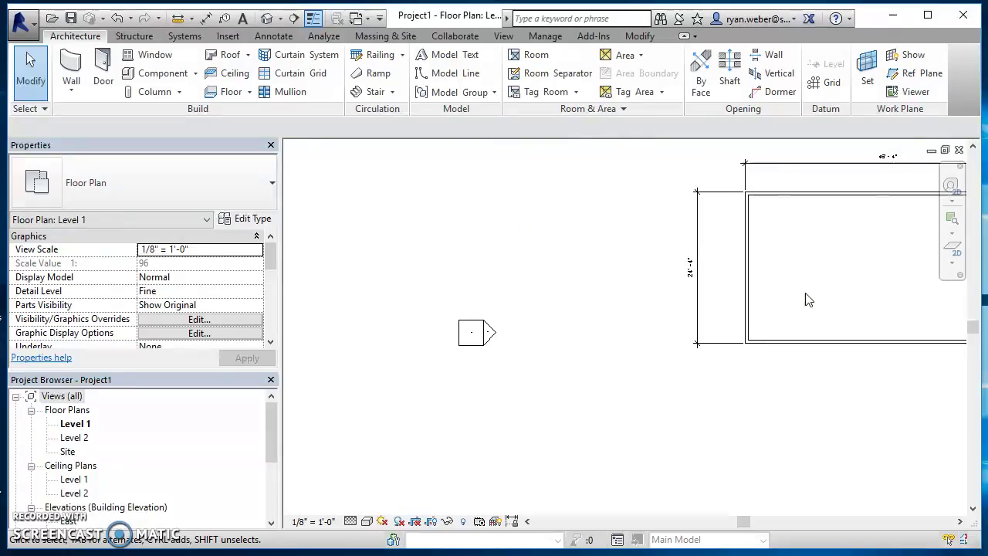
middle_drag(808, 300, 602, 456)
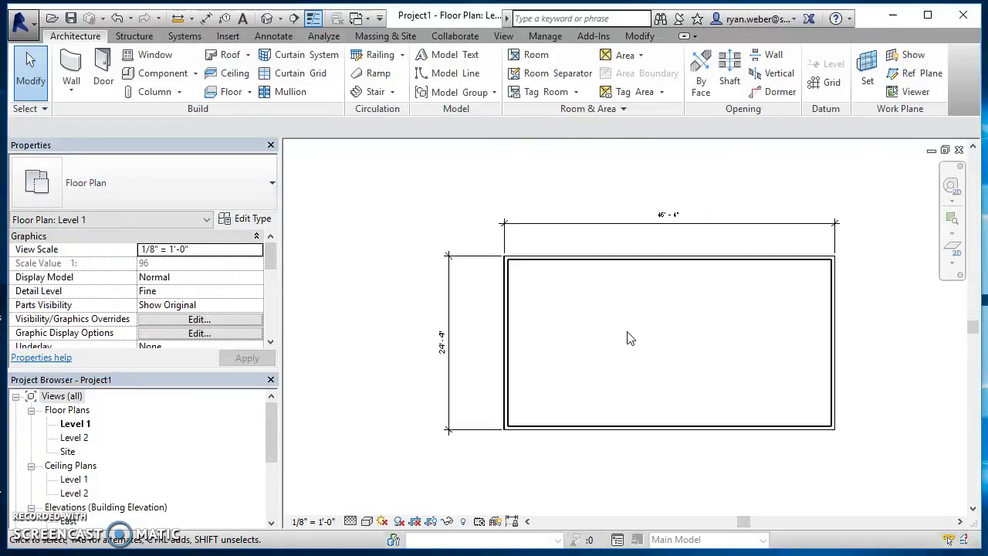
Start the Wall tool with the Basic Wall 2x4 Interior - SATC type
middle_drag(629, 337, 605, 317)
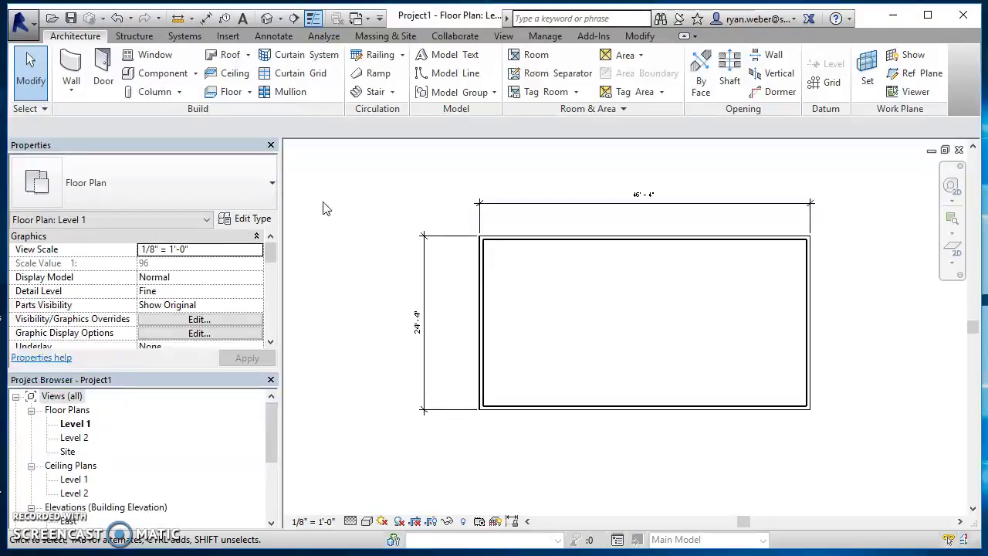
click(71, 66)
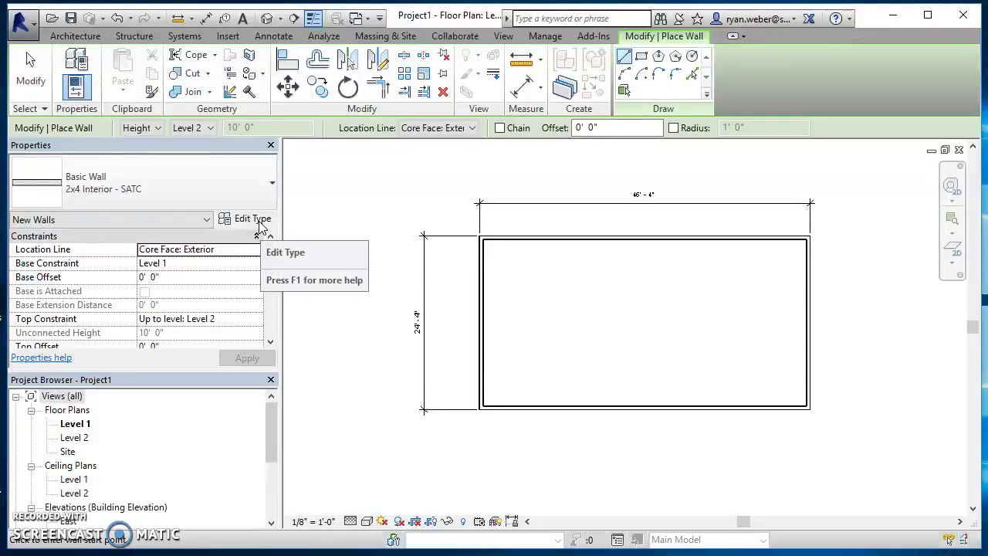
click(262, 222)
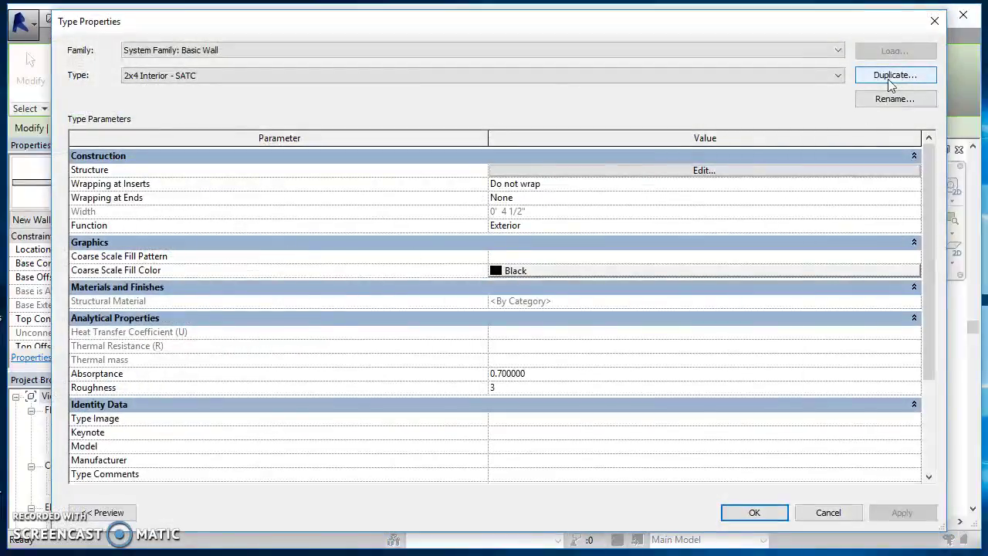
click(687, 171)
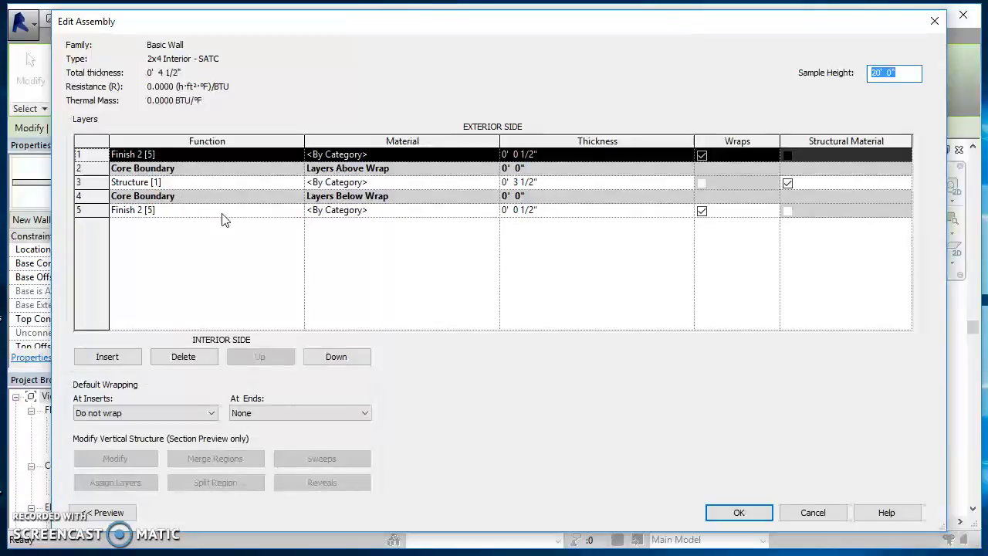
click(755, 516)
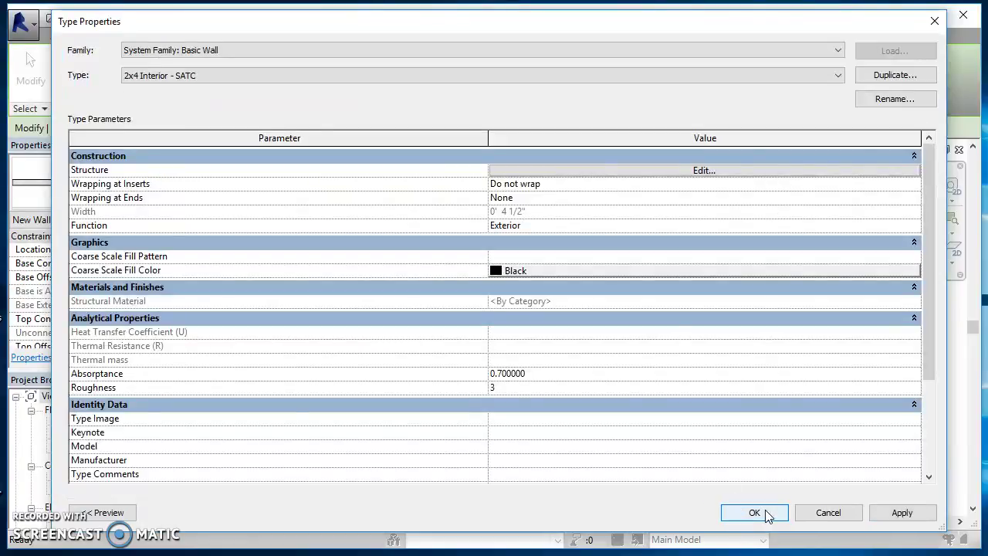
click(755, 514)
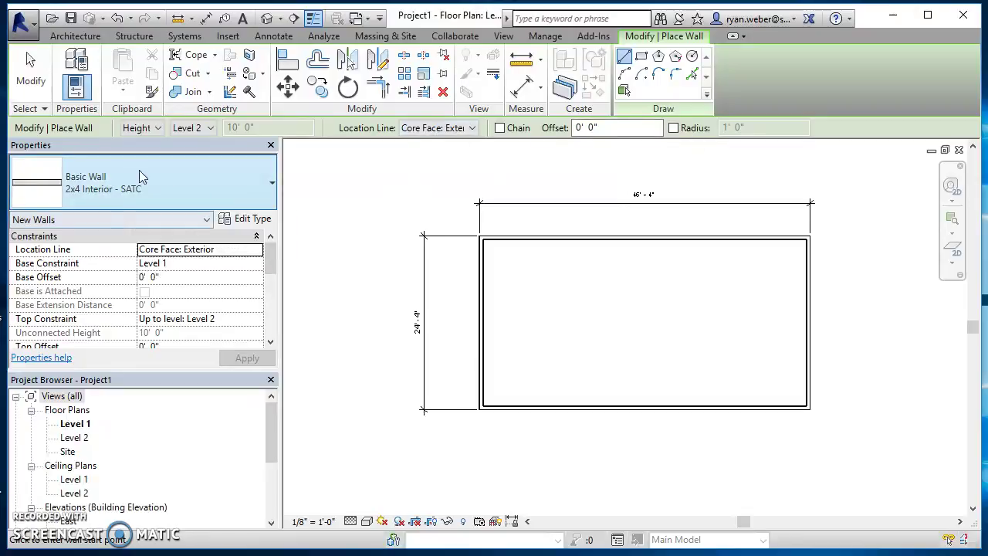
Draw a 27'-6" horizontal interior wall 7'-6" below the top exterior wall
mouse_move(270, 260)
mouse_down()
mouse_move(282, 290)
mouse_move(271, 324)
mouse_move(280, 242)
mouse_up()
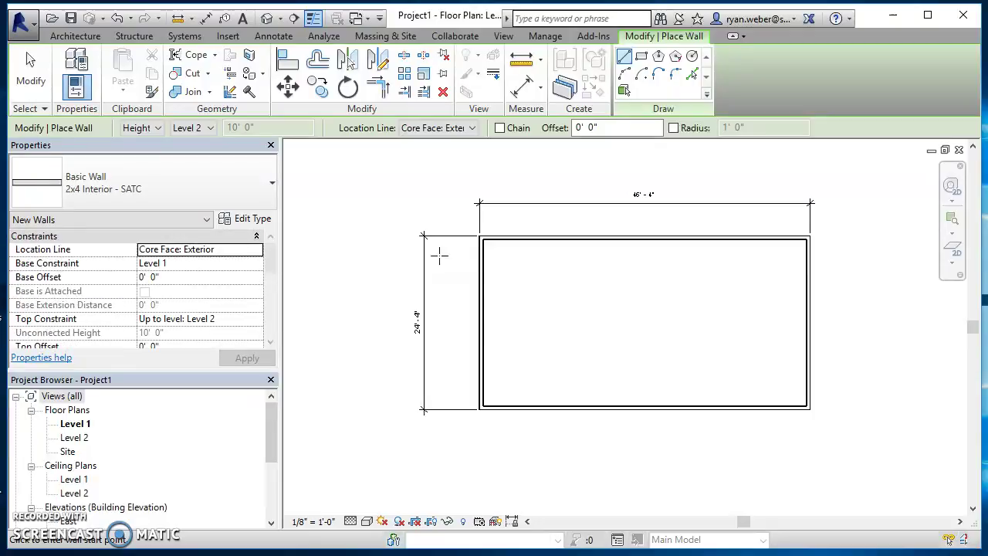
scroll(523, 278, up, 1)
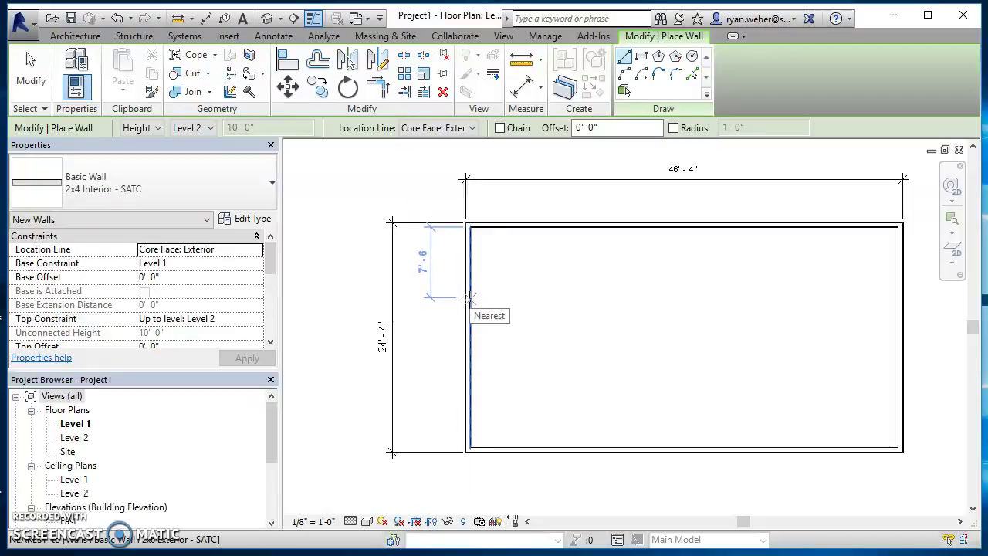
scroll(472, 301, up, 3)
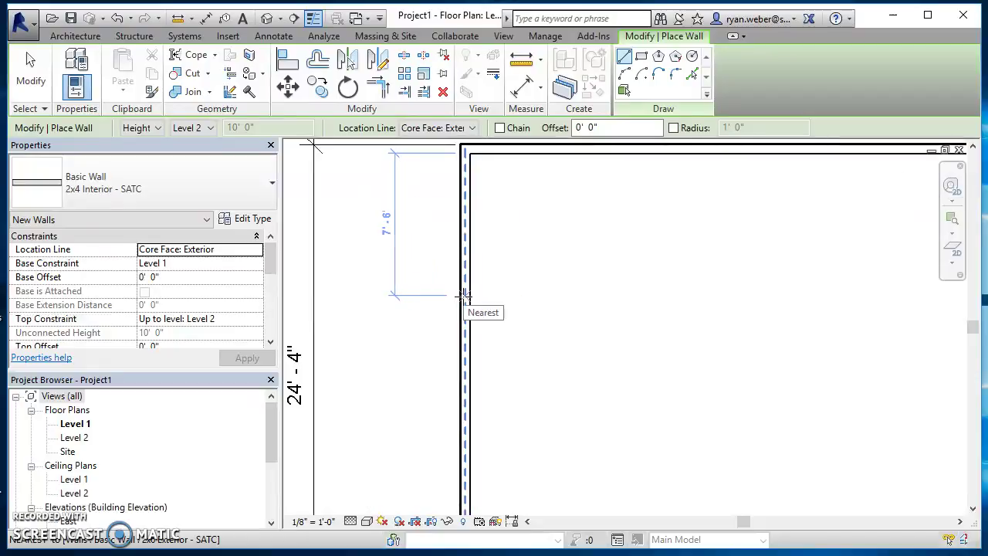
click(472, 300)
scroll(498, 289, down, 1)
scroll(538, 296, down, 2)
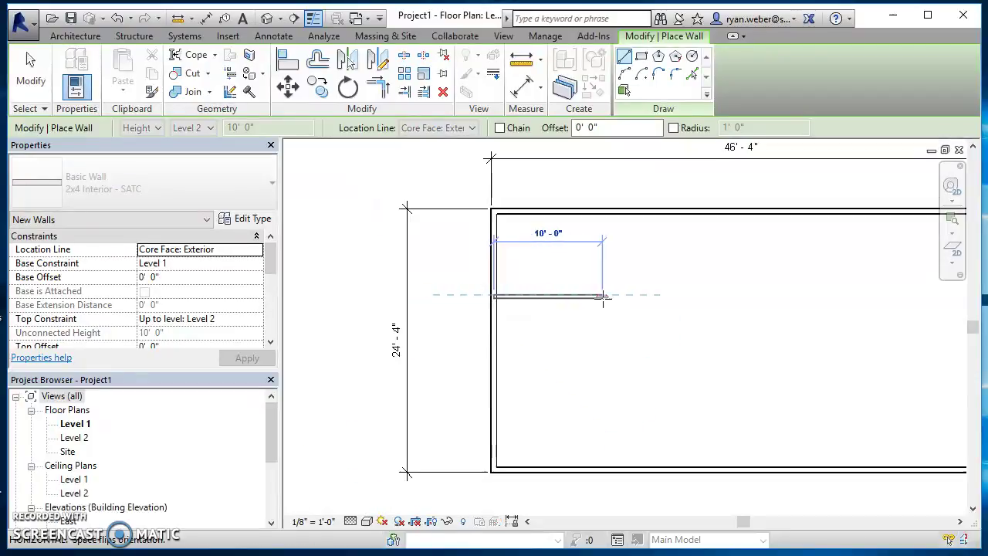
click(791, 296)
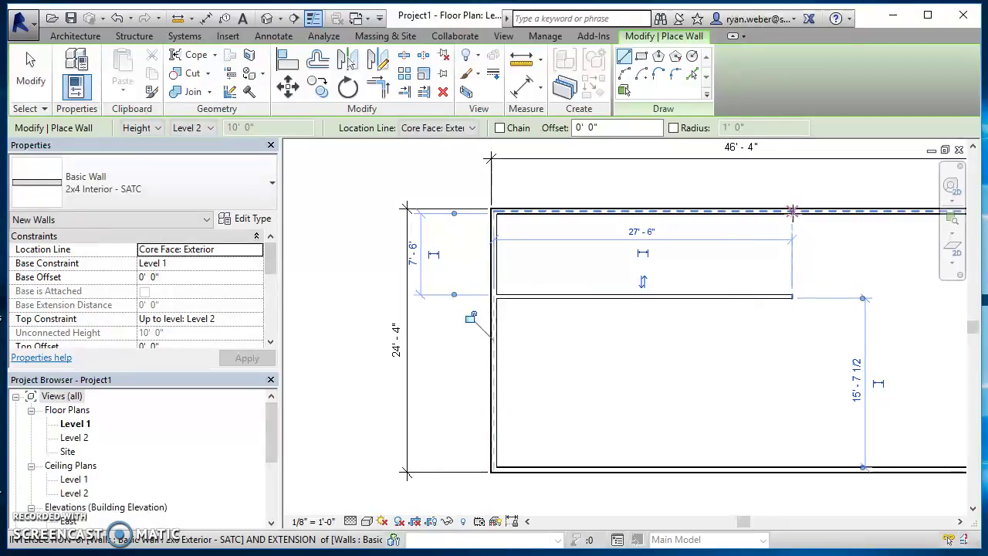
Draw two vertical interior walls from that wall up to the top exterior wall
click(791, 296)
click(793, 214)
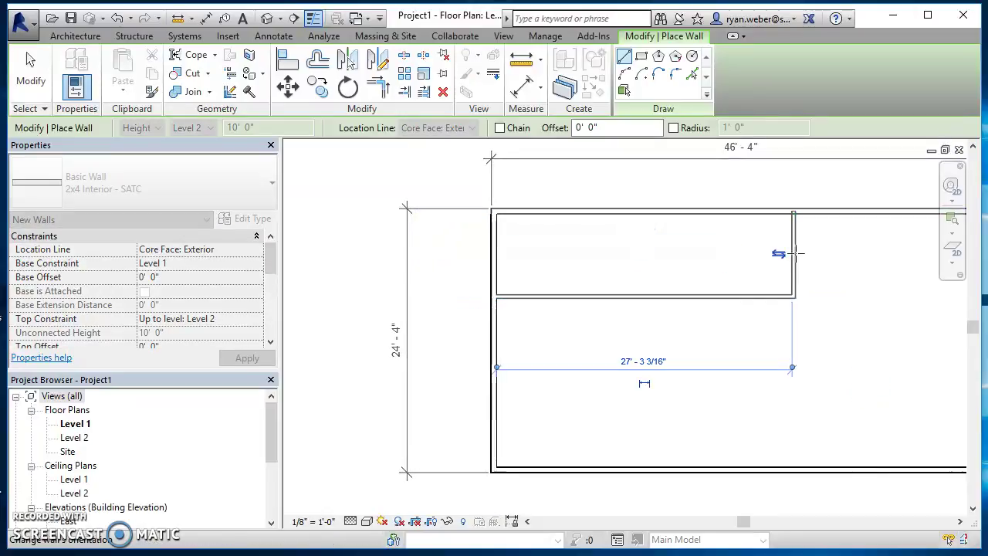
scroll(682, 261, up, 2)
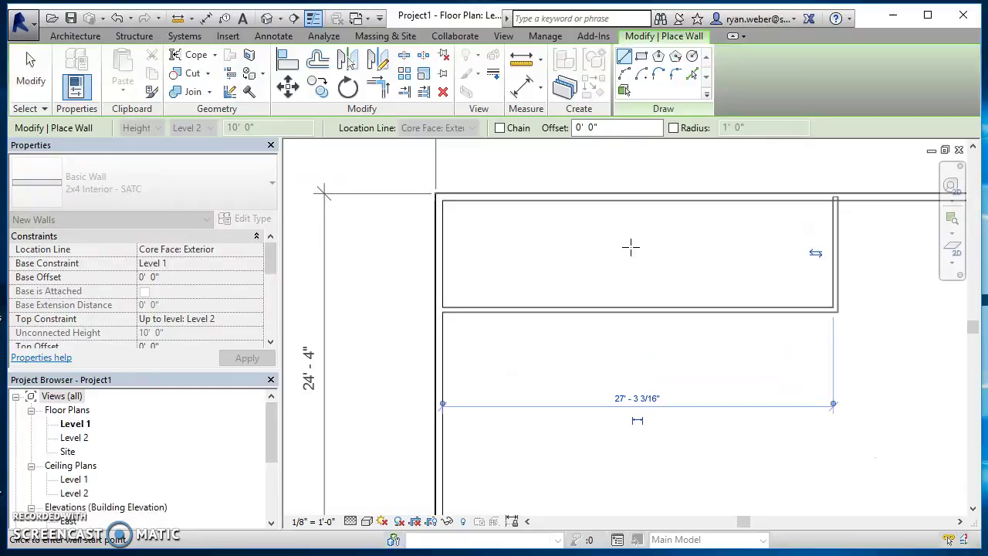
click(656, 311)
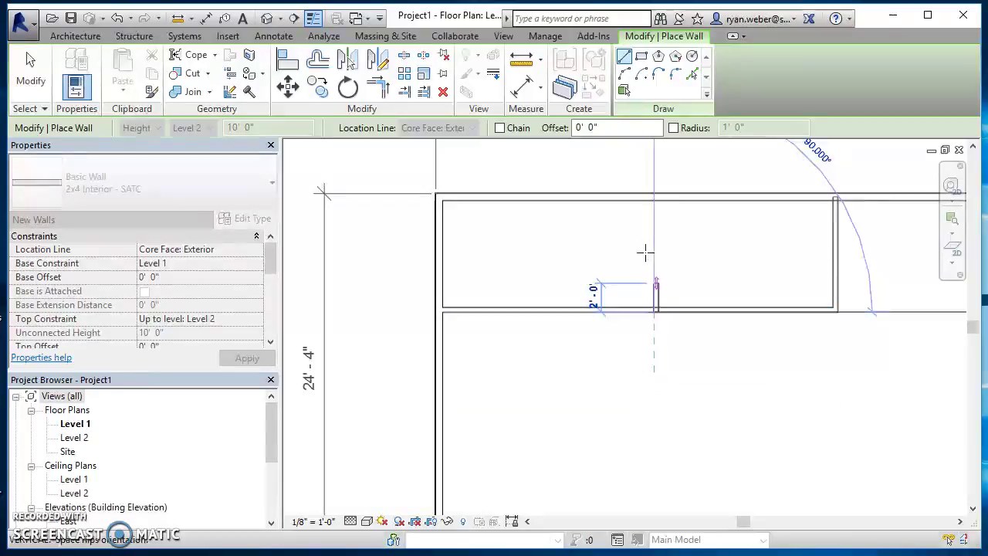
click(655, 194)
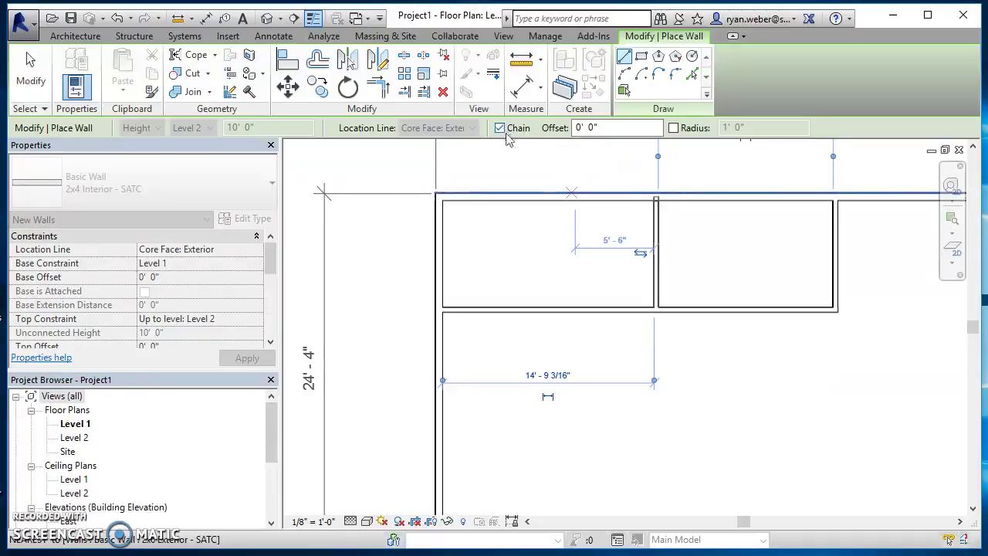
Wall off a closet with a 4'-0" vertical wall and a horizontal wall to the divider
click(596, 196)
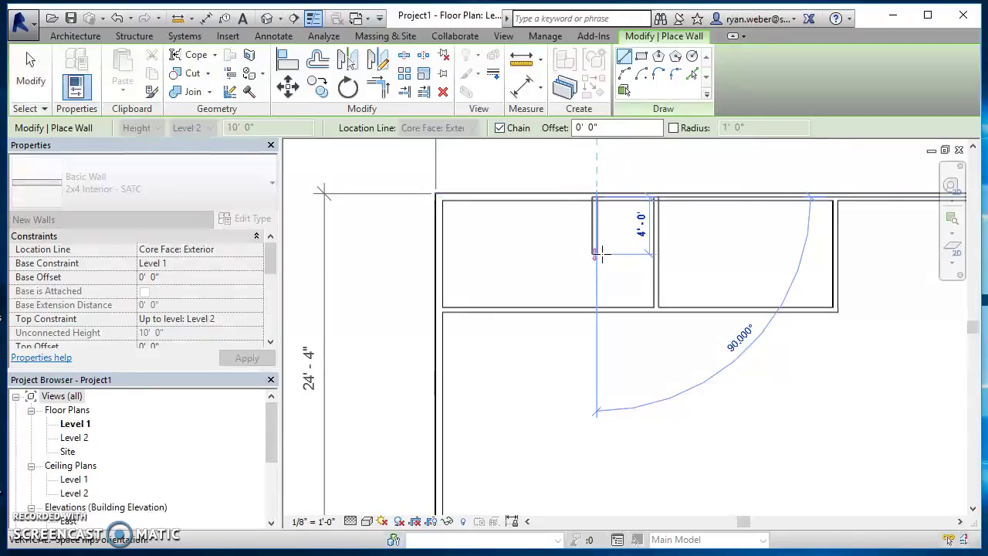
click(599, 254)
click(653, 254)
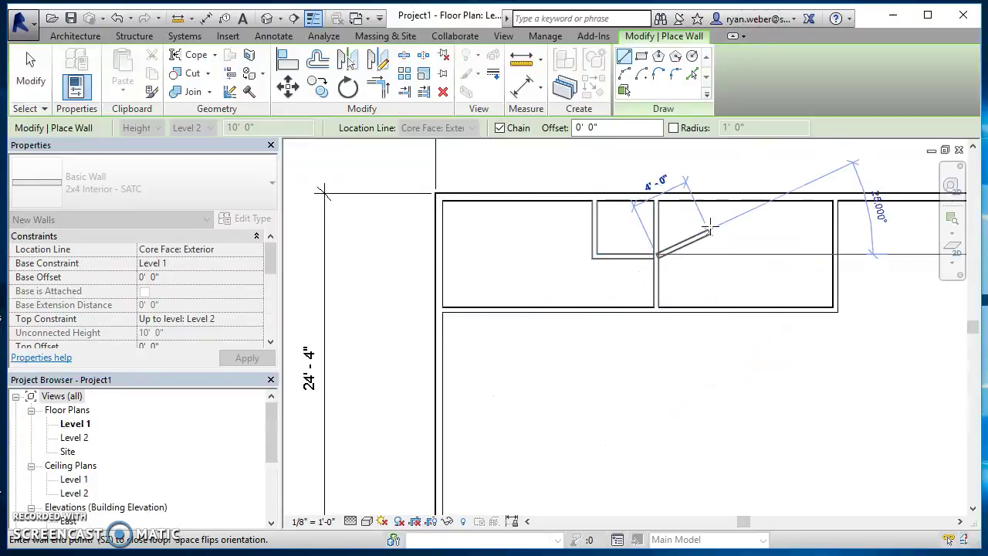
key(Escape)
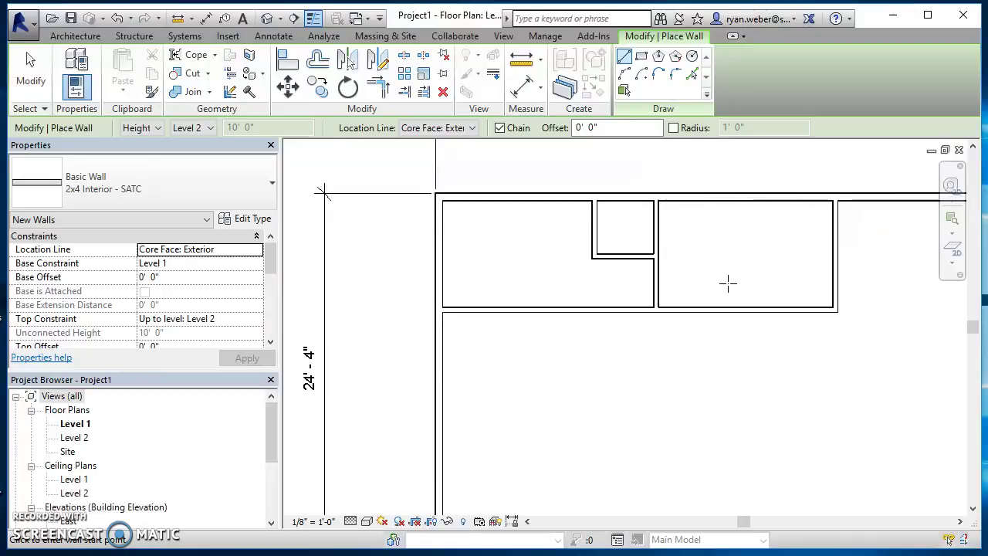
Wall off a second closet with a 4'-6" vertical wall and a horizontal wall to the divider
click(782, 312)
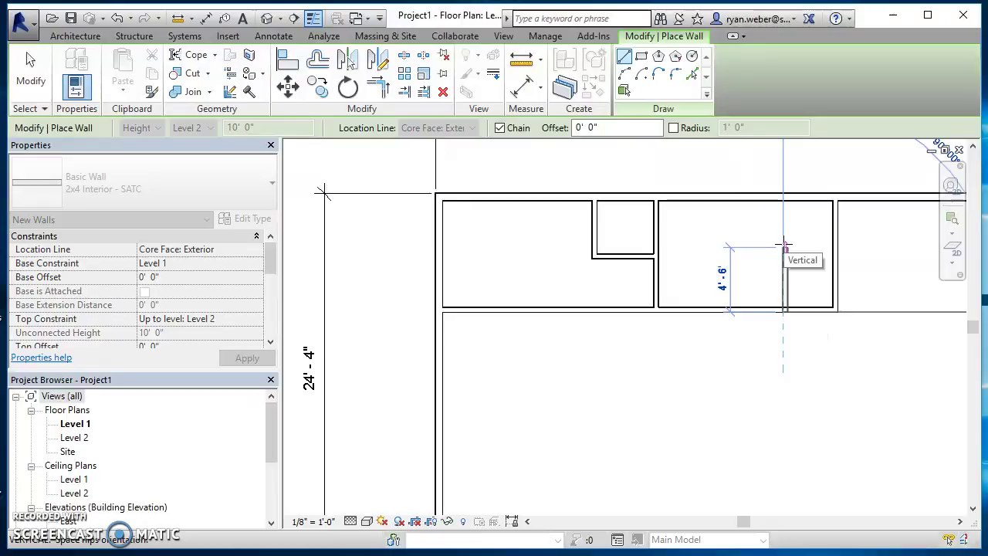
click(783, 247)
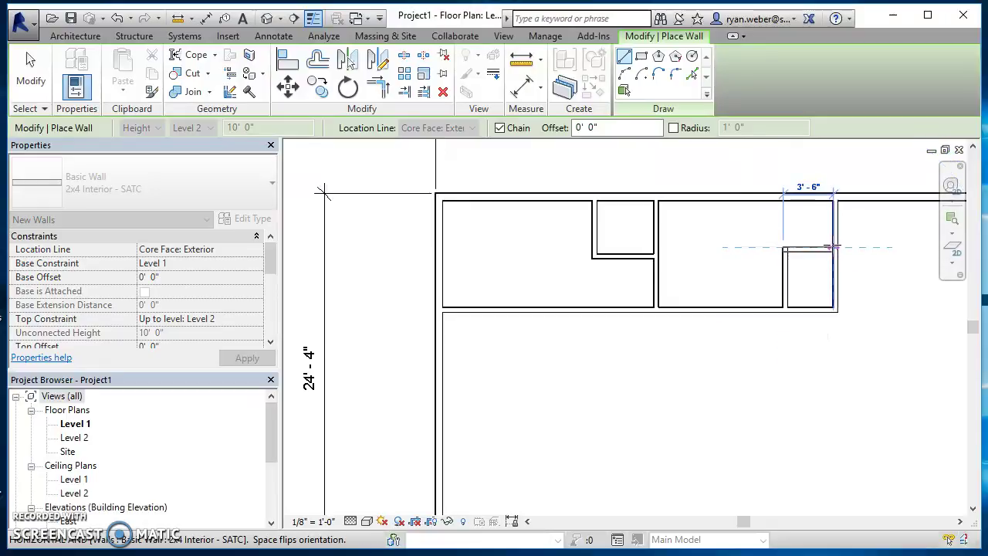
click(834, 247)
key(Escape)
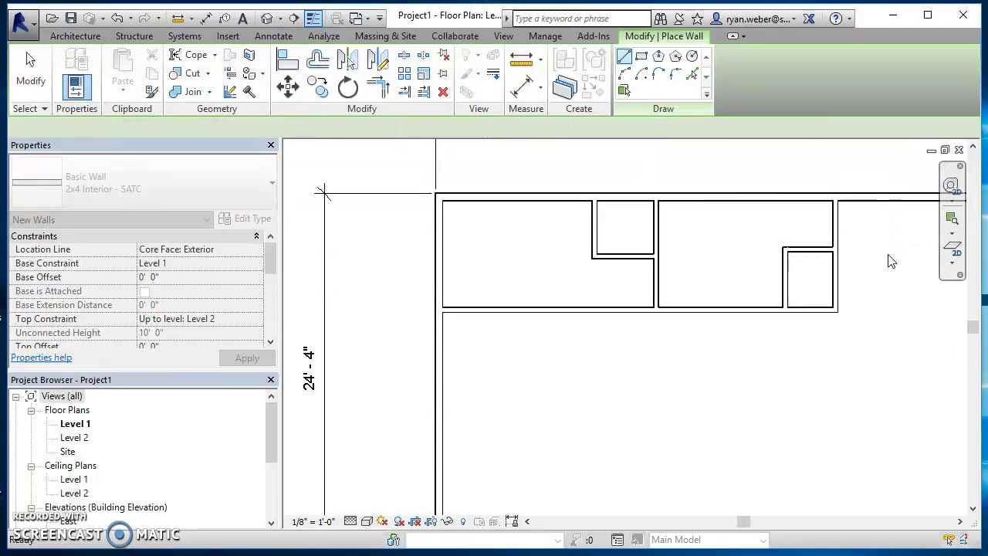
key(Escape)
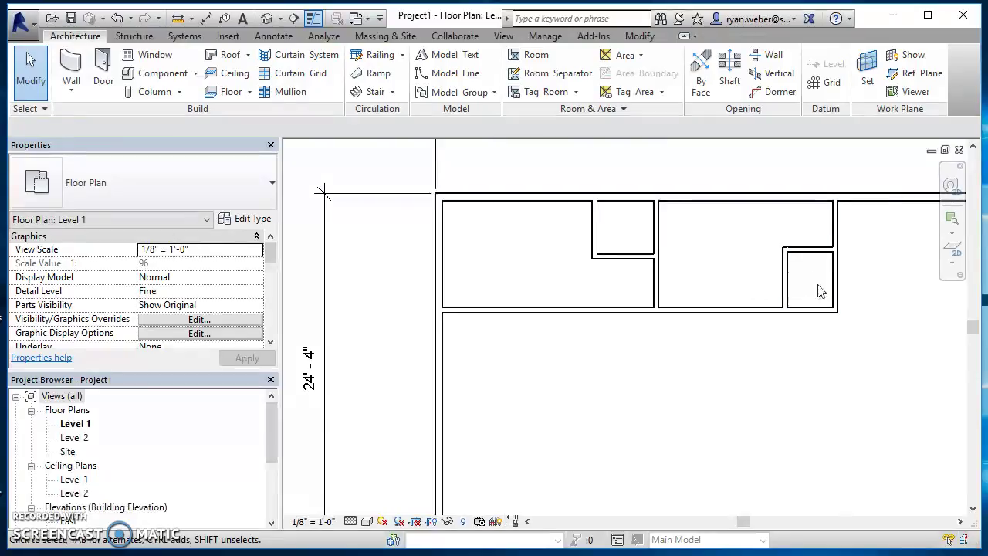
Select the 46'-4" overall top dimension for witness-line editing
middle_drag(589, 172, 466, 264)
scroll(491, 311, up, 3)
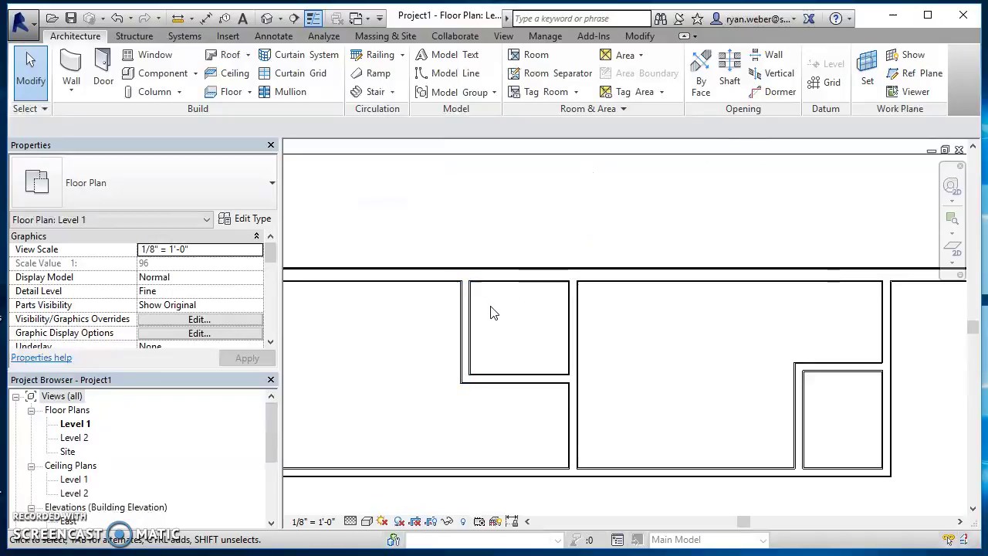
scroll(704, 296, down, 2)
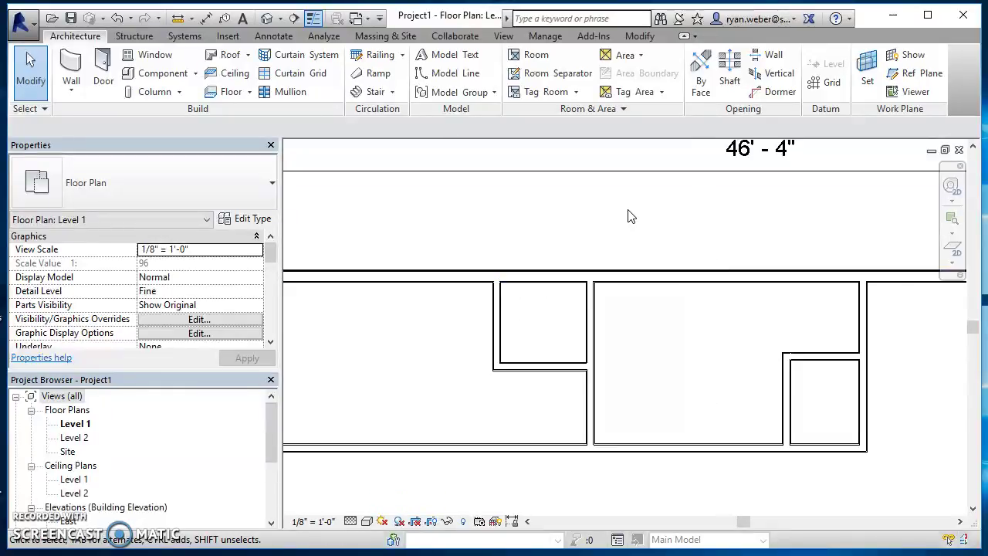
scroll(626, 224, down, 2)
scroll(627, 223, down, 1)
scroll(536, 227, down, 2)
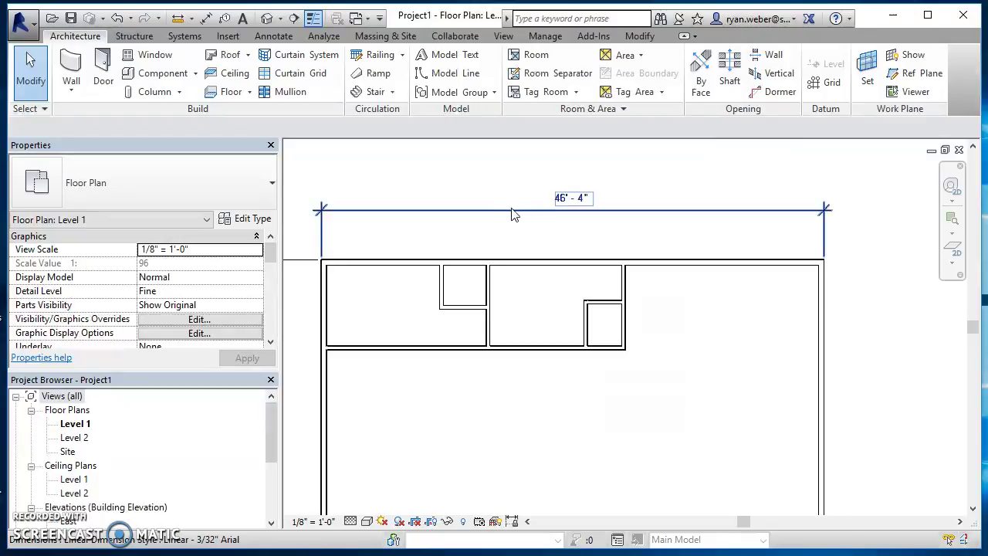
click(509, 217)
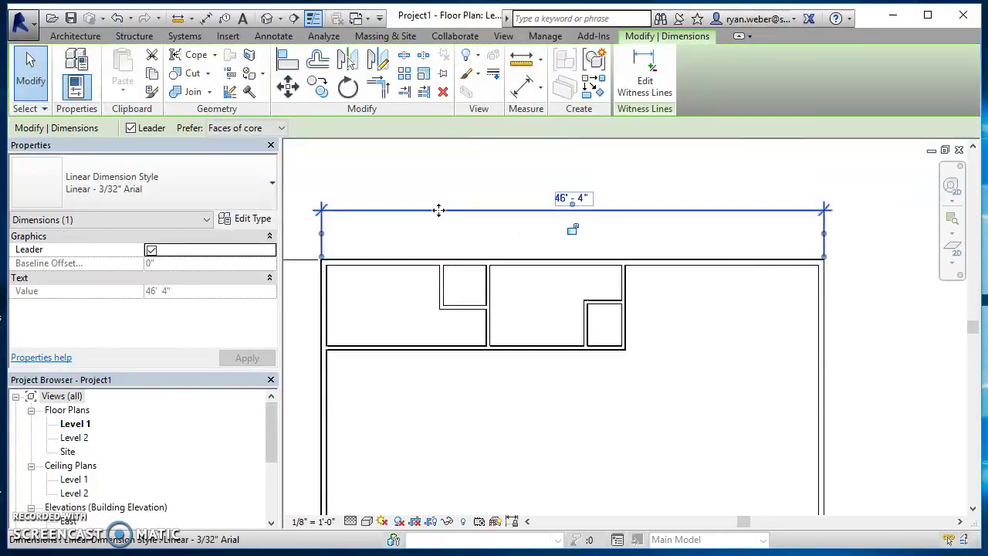
click(644, 78)
Add the interior walls as references, splitting it into 10'-11 3/16" through 18'-3 13/16"
scroll(410, 279, up, 2)
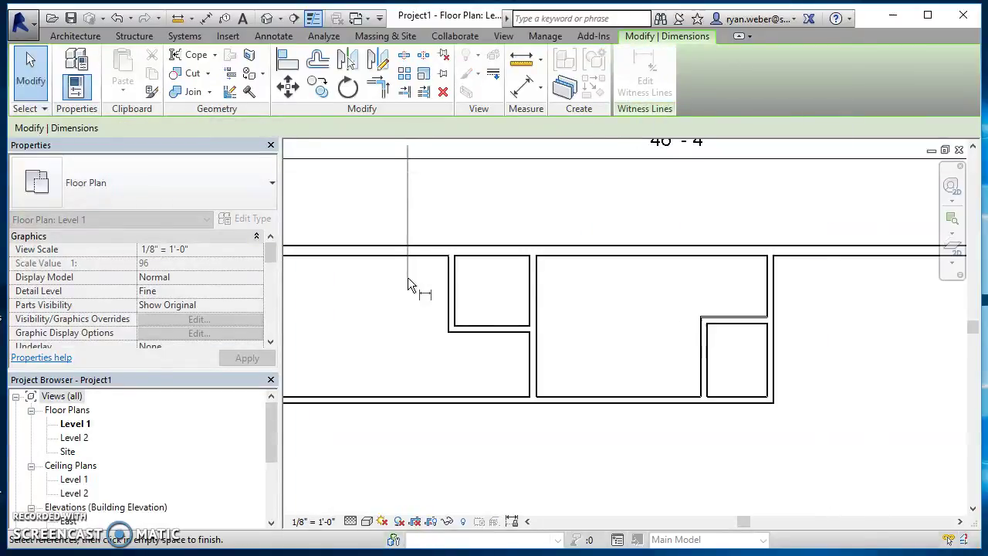
scroll(402, 272, up, 2)
scroll(487, 268, up, 3)
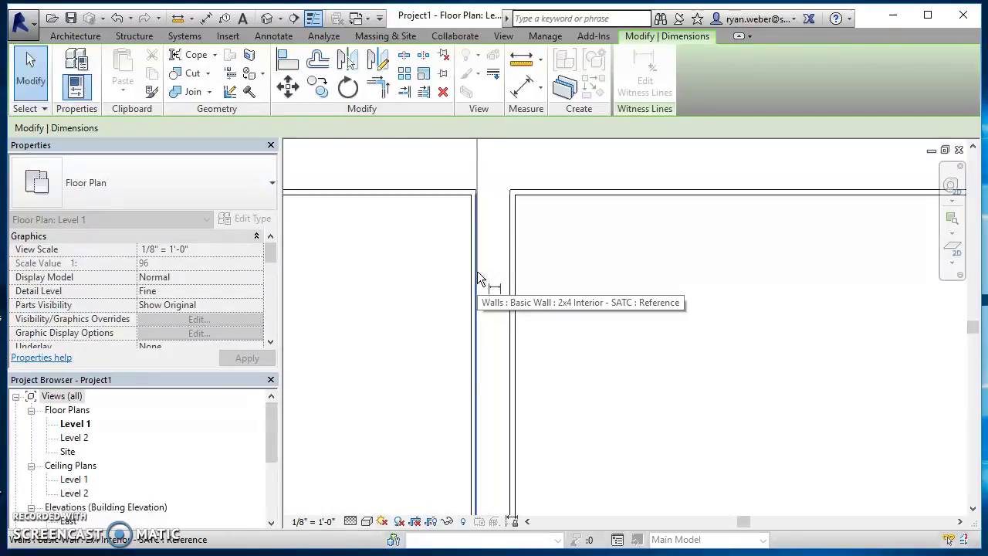
scroll(478, 270, down, 4)
scroll(613, 293, up, 1)
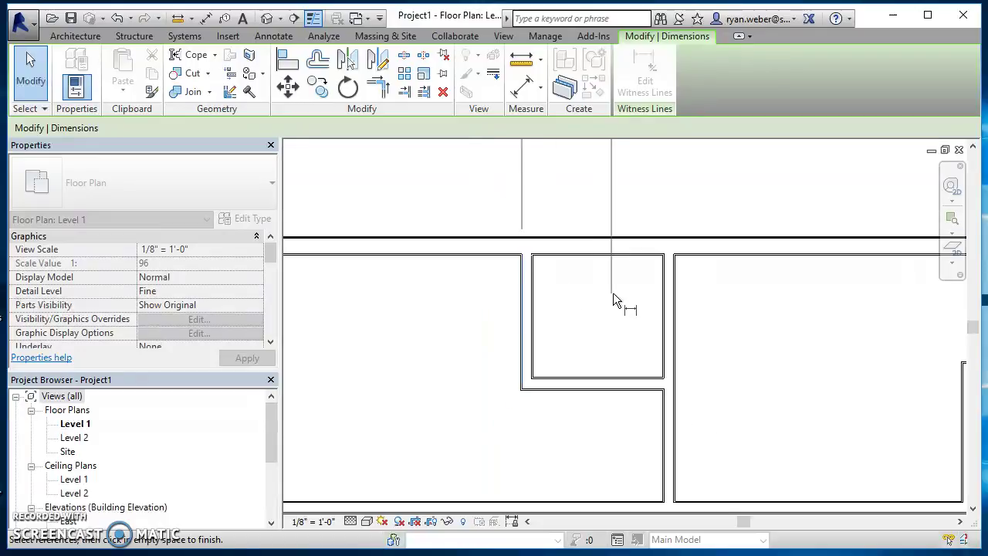
scroll(633, 282, up, 3)
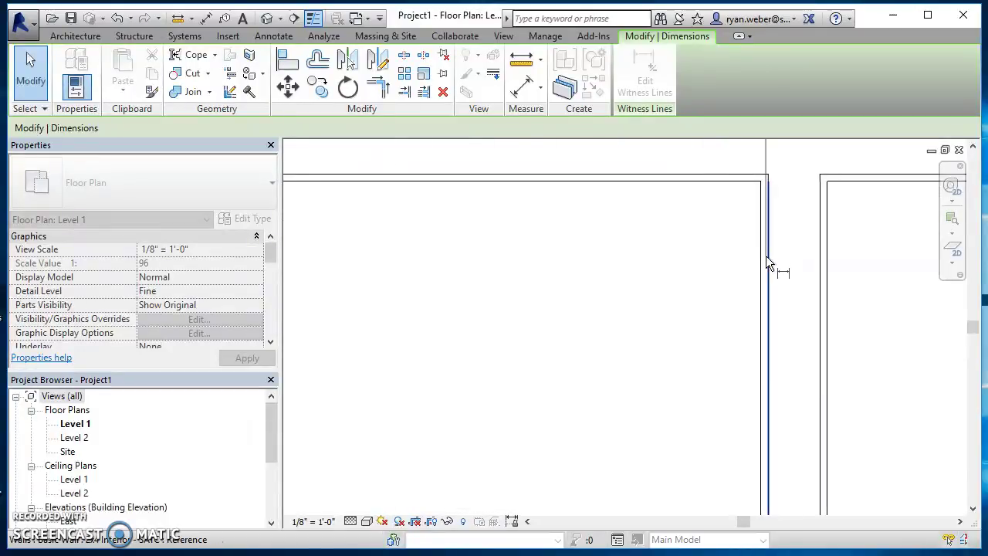
click(766, 263)
scroll(816, 270, down, 2)
middle_drag(871, 295, 286, 330)
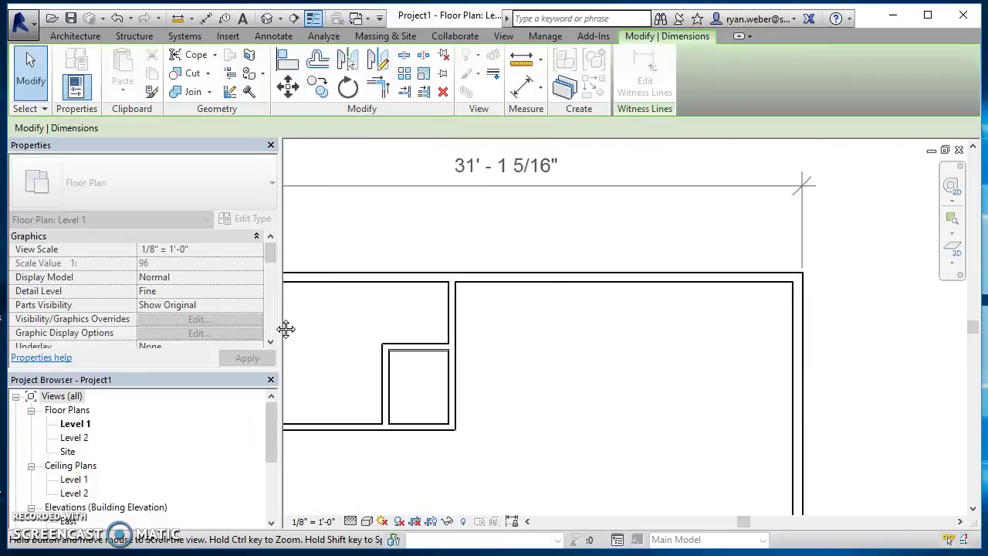
scroll(439, 301, up, 3)
middle_drag(440, 323, 731, 324)
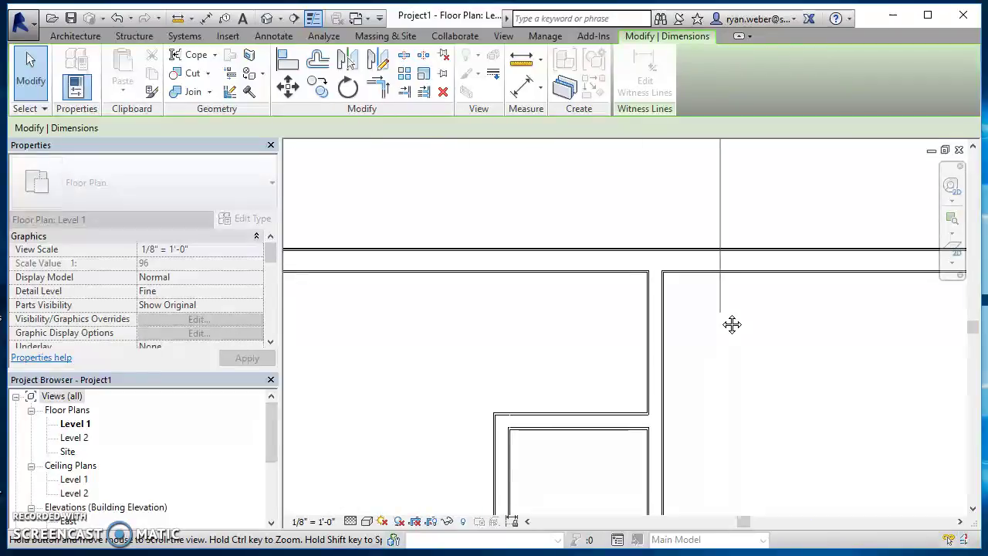
scroll(767, 344, up, 5)
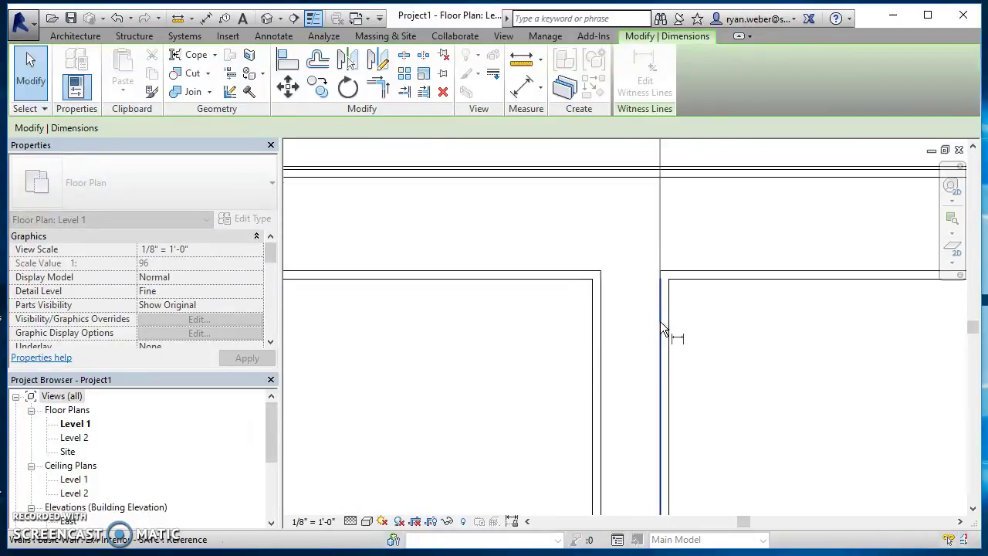
click(661, 326)
scroll(689, 291, down, 5)
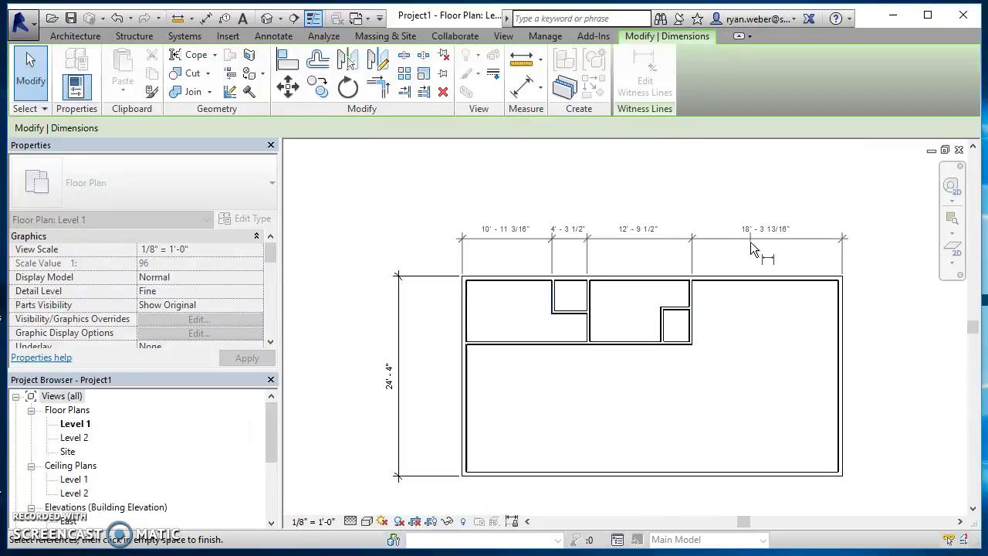
Finish the four-segment top dimension chain and review its 10'-11 3/16" to 18'-3 13/16" values
middle_drag(728, 250, 771, 230)
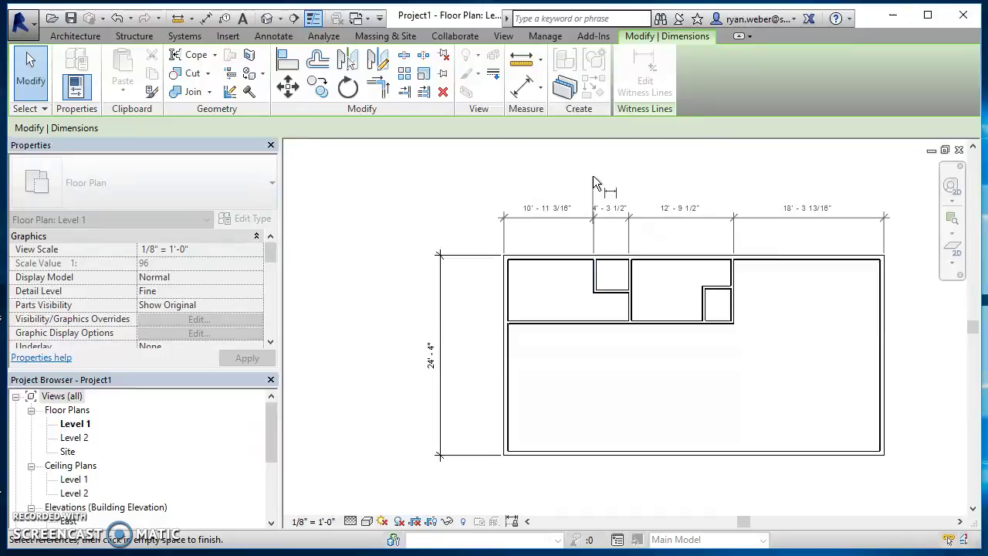
click(390, 202)
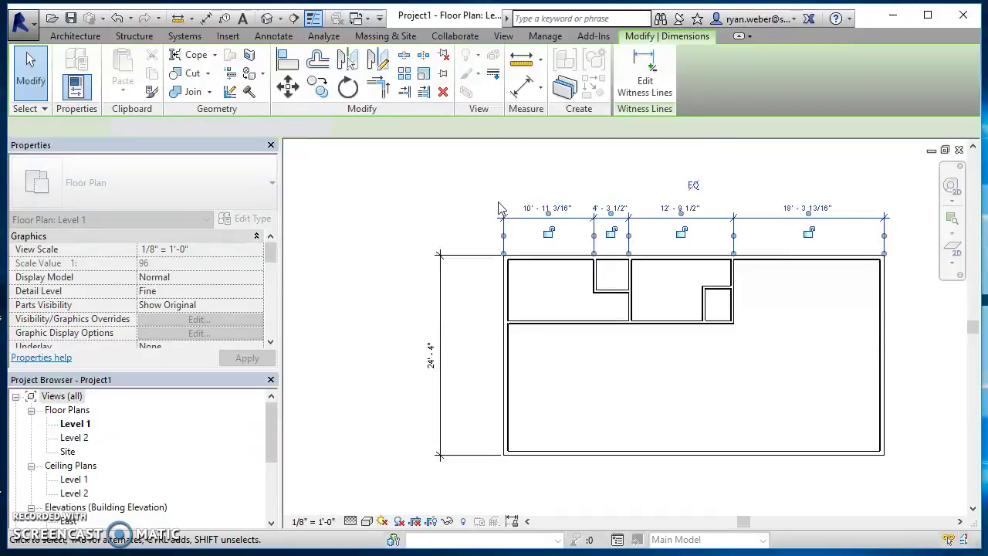
click(370, 183)
scroll(780, 276, up, 3)
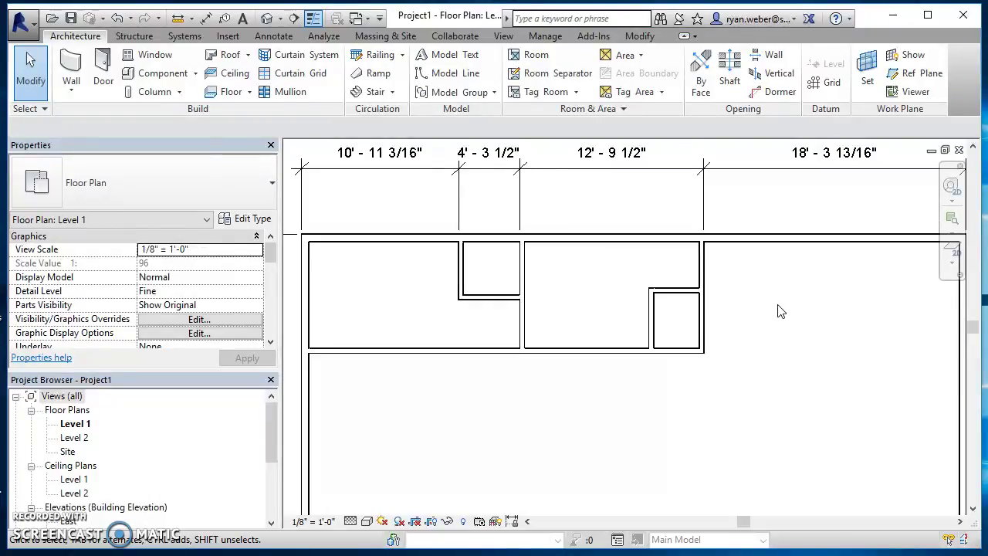
middle_drag(781, 311, 817, 336)
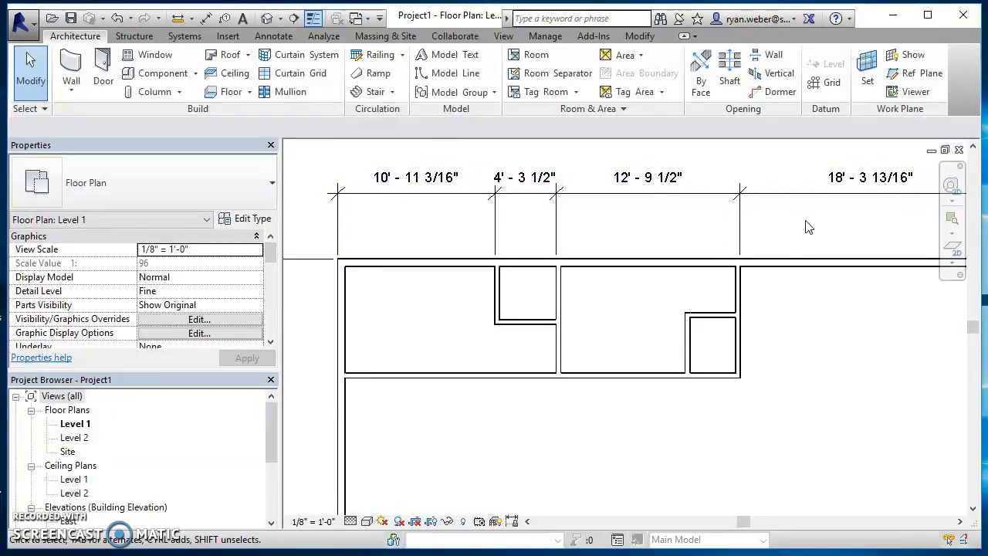
scroll(834, 327, down, 2)
middle_drag(833, 326, 624, 333)
Move the right closet wall so its distance changes from 18'-3 13/16" to 19'-9"
scroll(622, 284, down, 1)
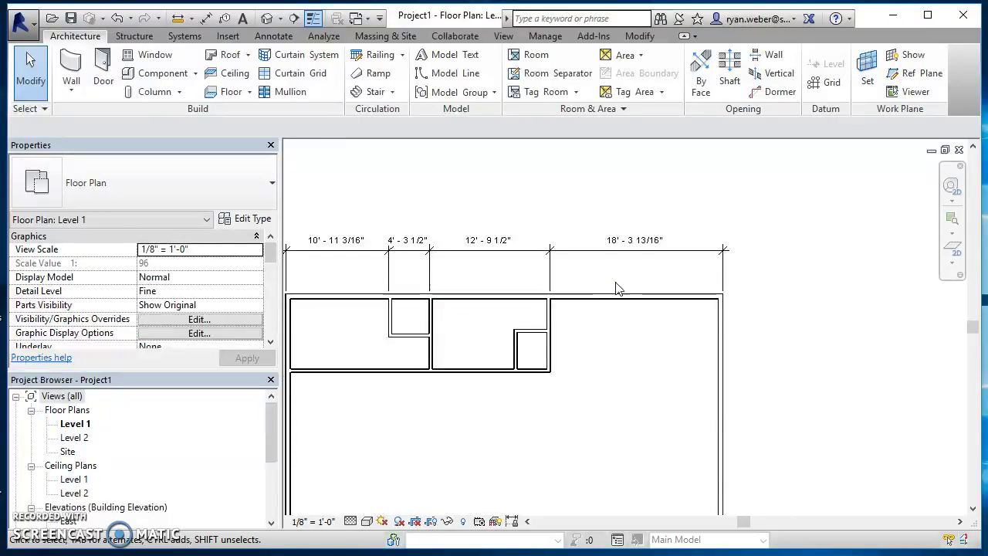
scroll(610, 276, up, 2)
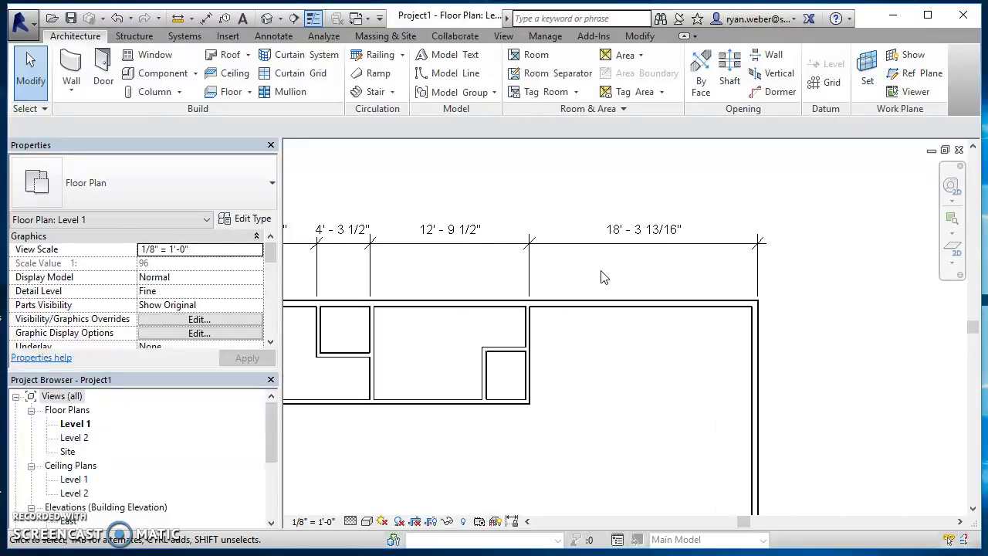
click(509, 348)
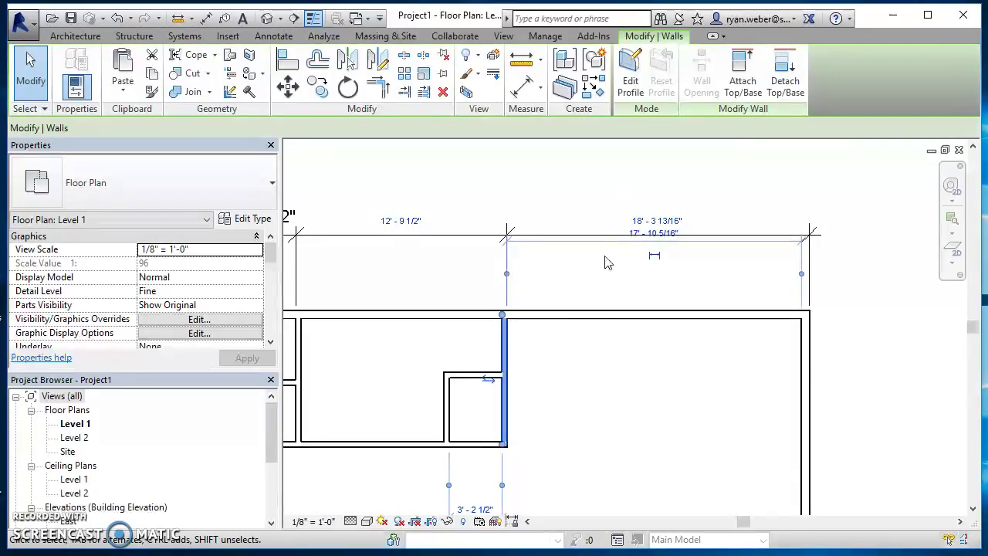
scroll(671, 210, up, 2)
click(631, 233)
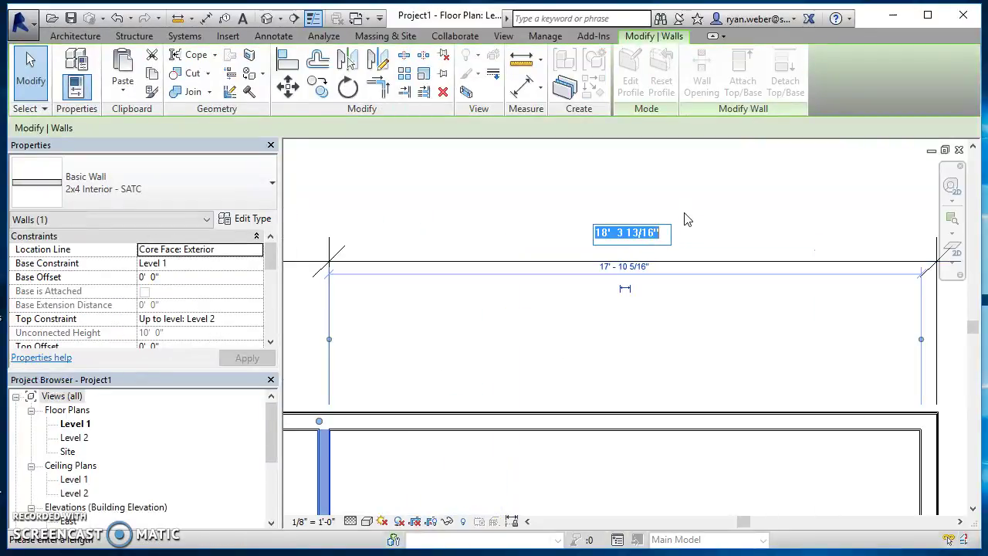
text(1)
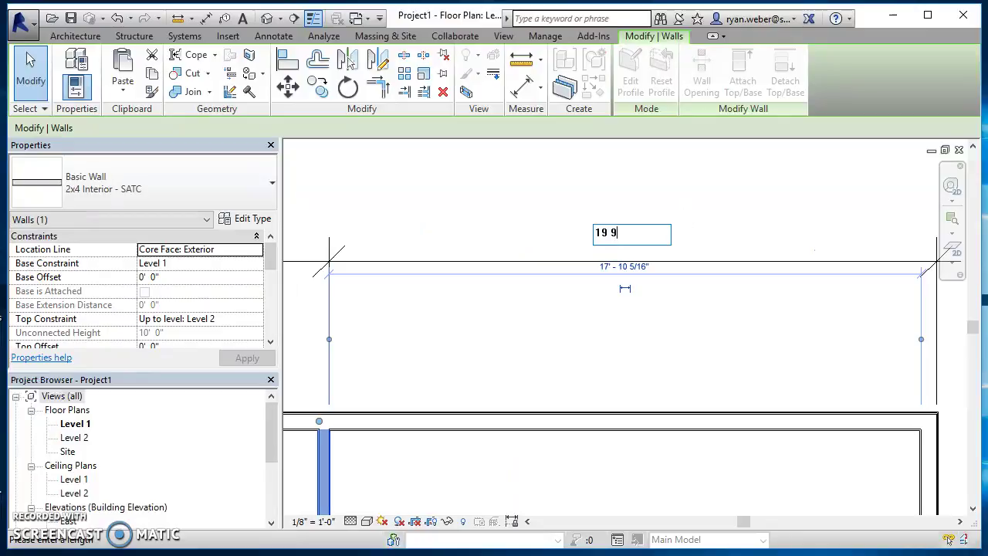
text(9' - 9)
key(Return)
scroll(650, 324, down, 2)
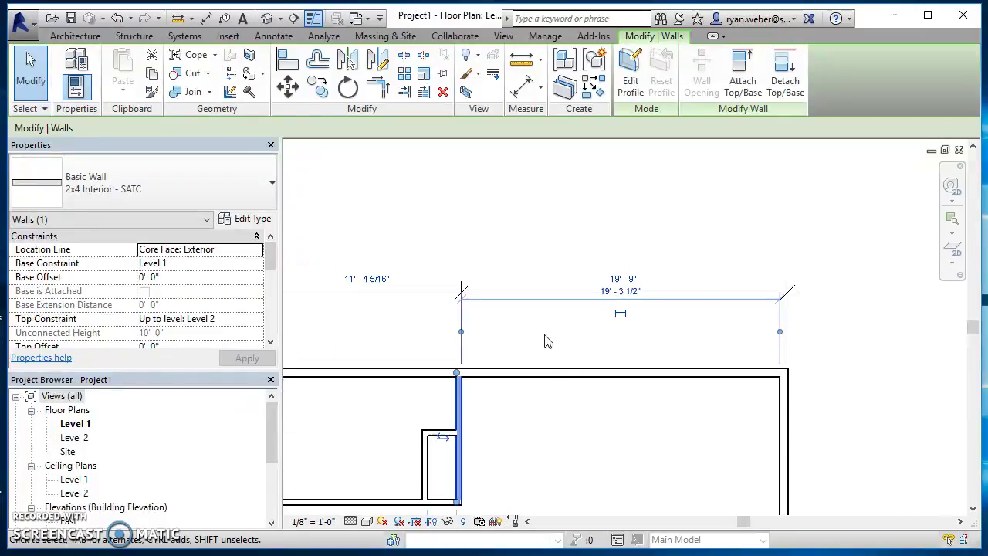
click(531, 421)
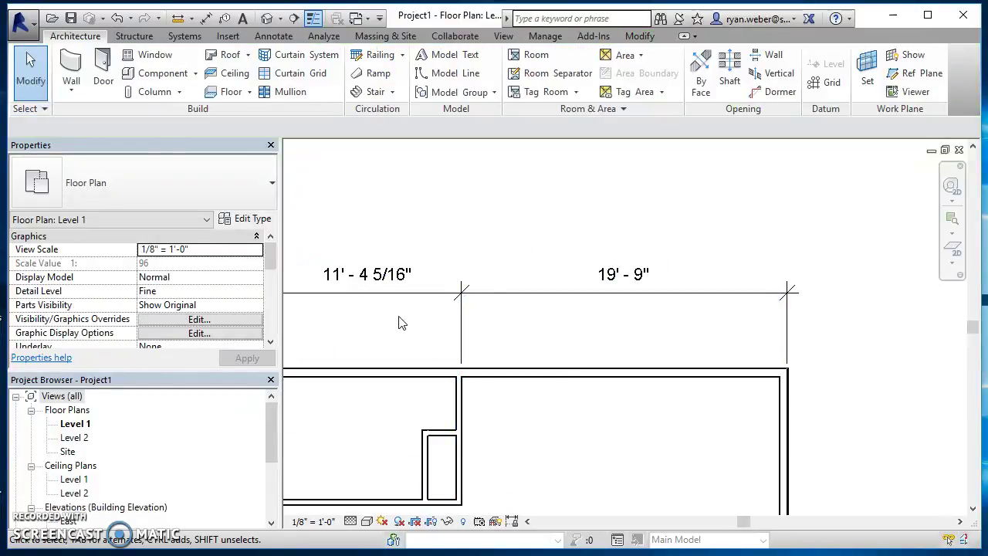
Move the next interior wall so its 11'-4 5/16" distance becomes 10'-6 1/2"
middle_drag(400, 323, 682, 259)
click(554, 343)
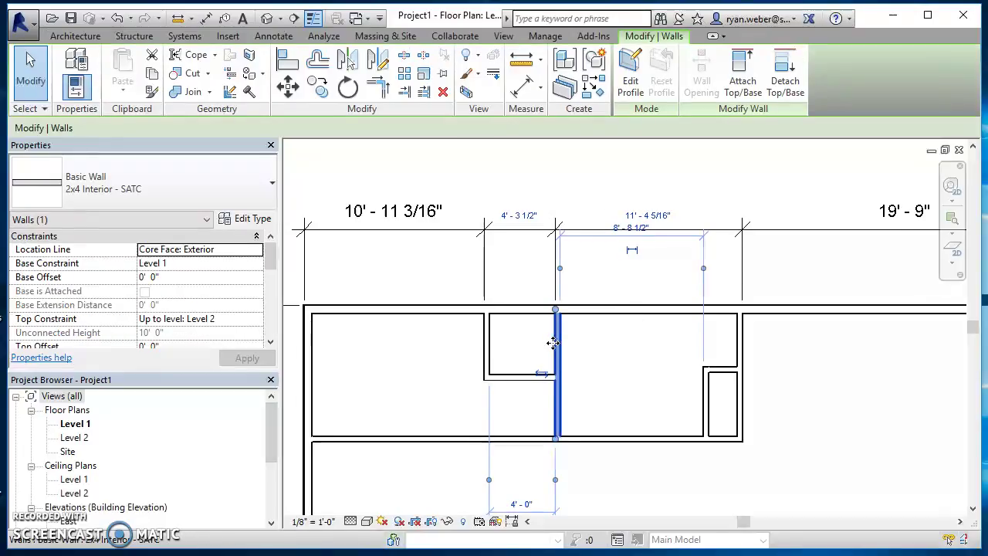
click(663, 216)
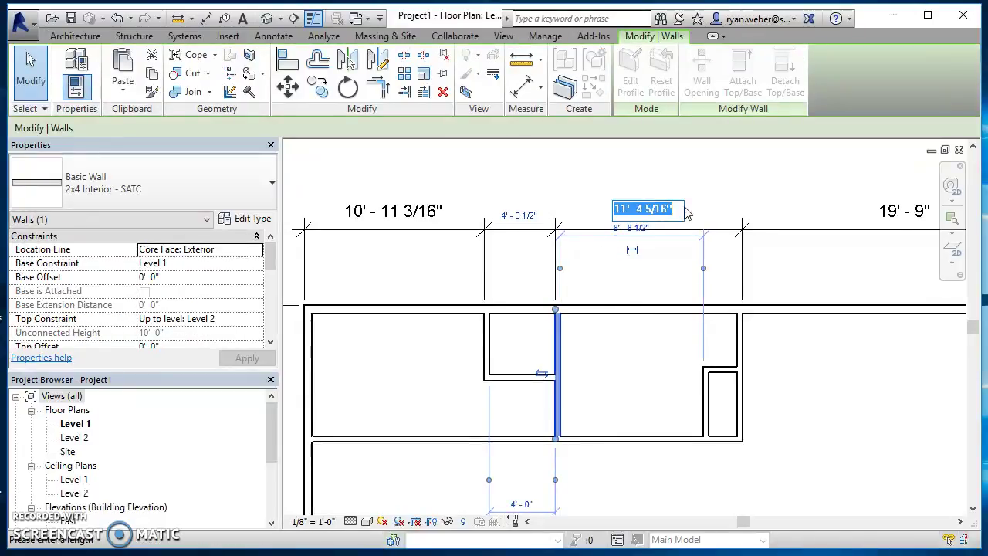
text(10 6.5)
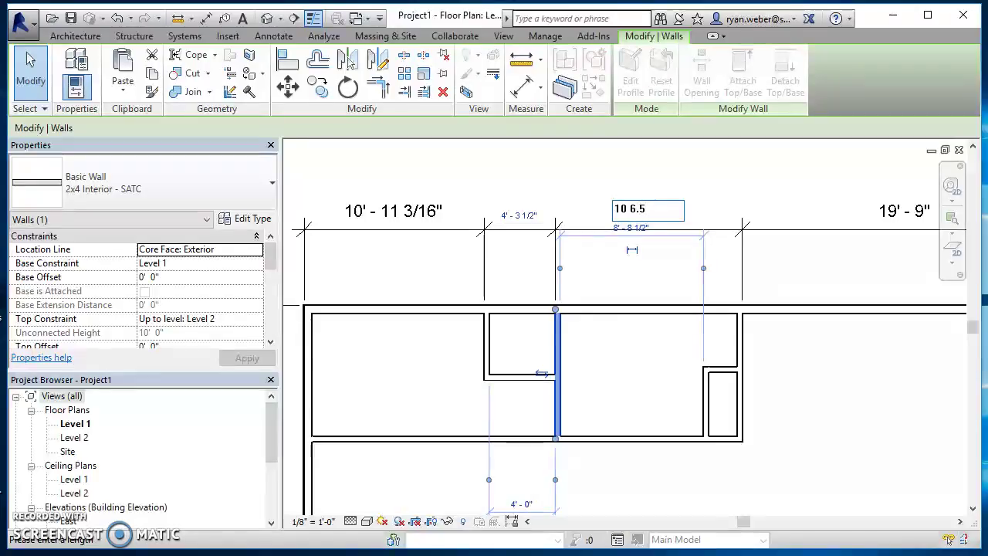
key(Return)
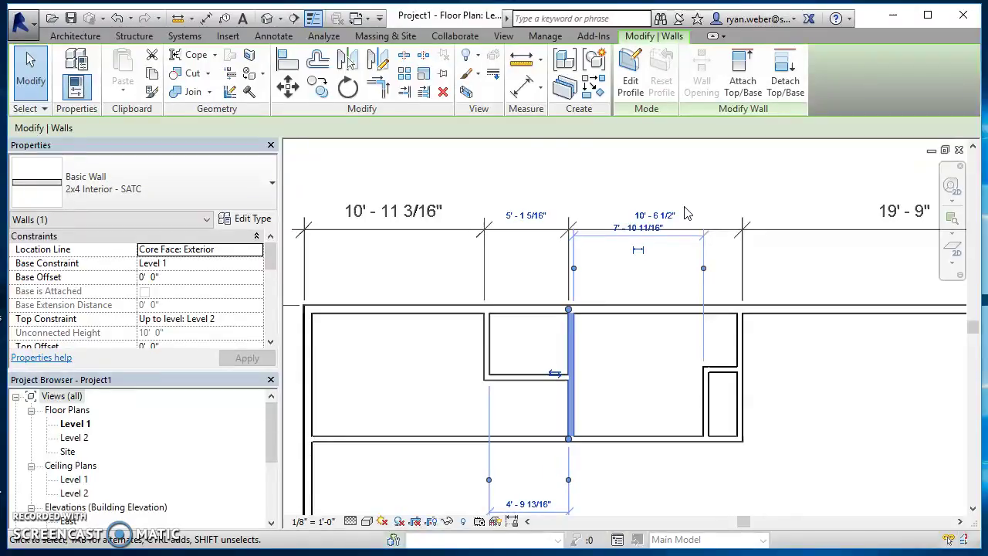
click(549, 173)
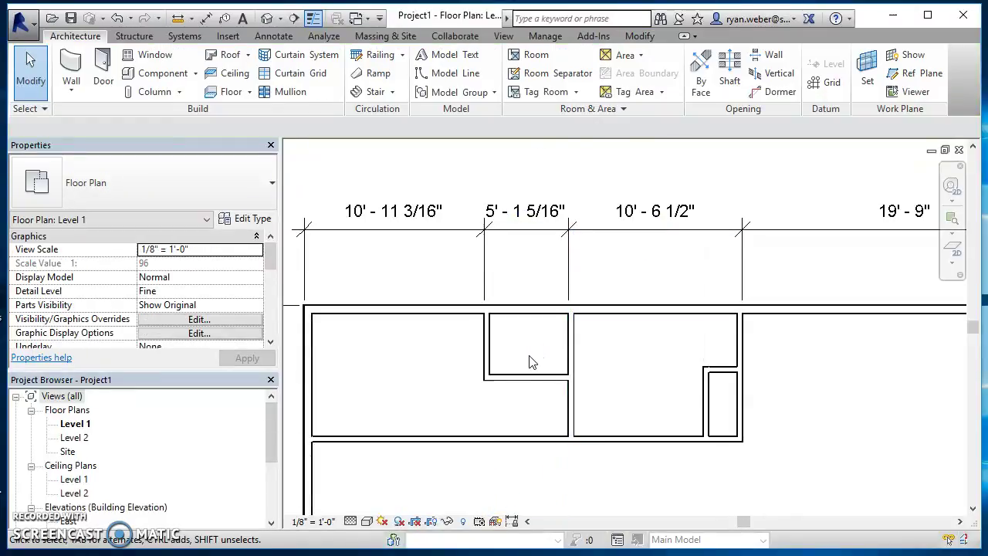
Narrow the left closet from 5'-1 5/16" to 2'-4 1/2" by moving its side wall
click(484, 330)
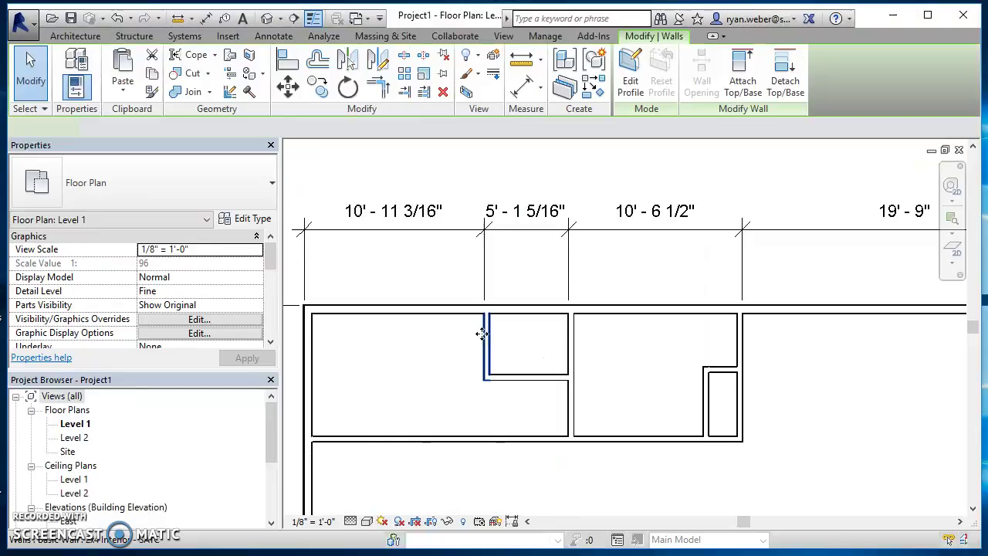
click(531, 218)
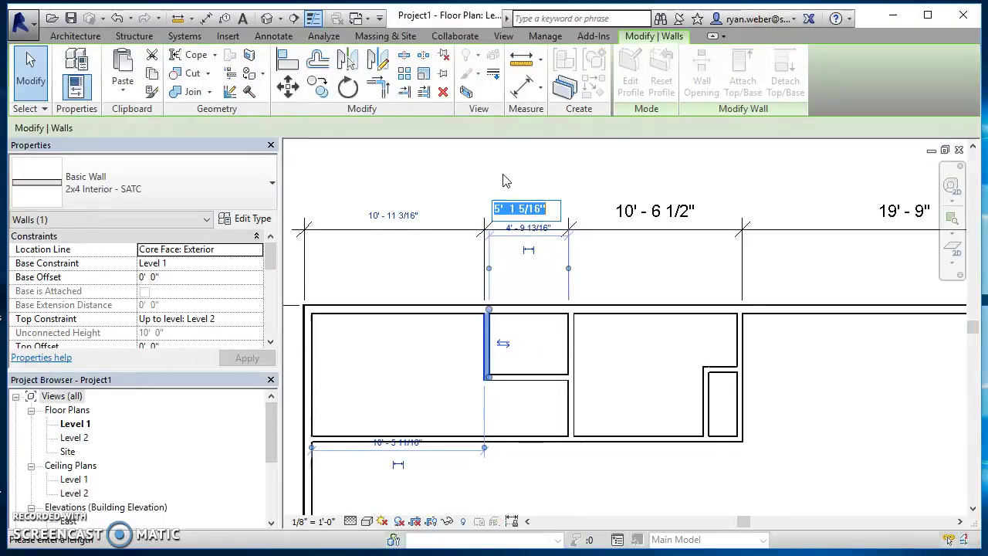
text(2 4.5)
key(Return)
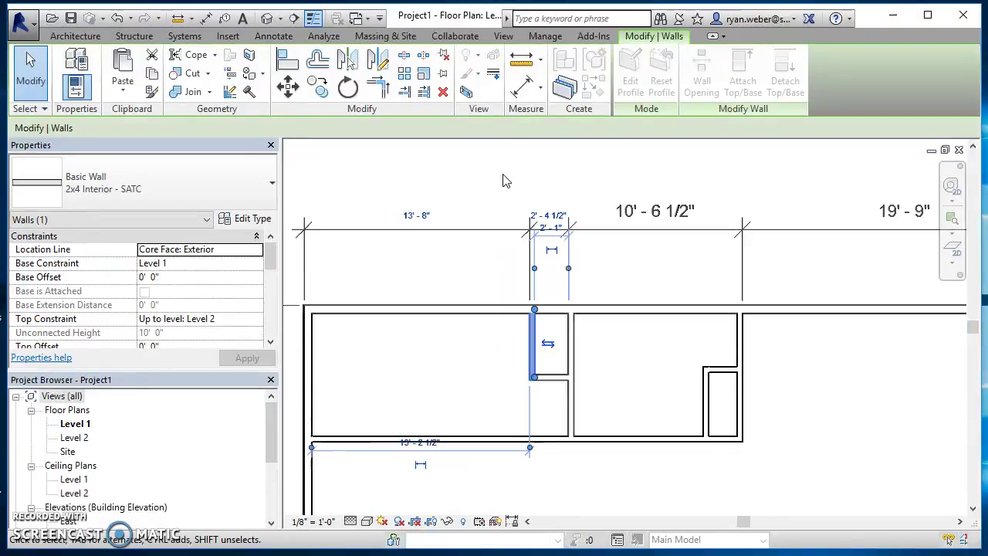
click(458, 165)
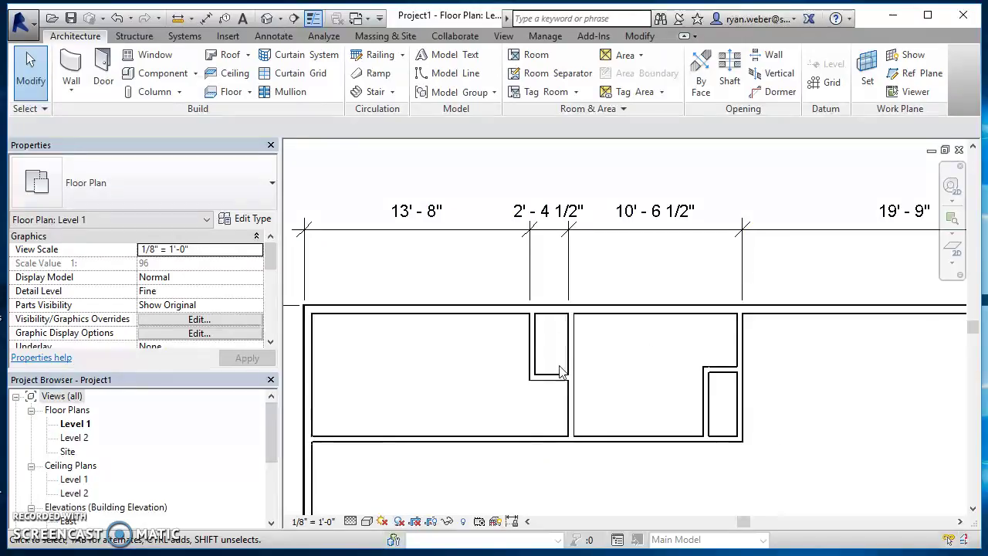
Dimension the left closet's bottom wall from the top exterior wall at 3'-9 1/4"
click(207, 19)
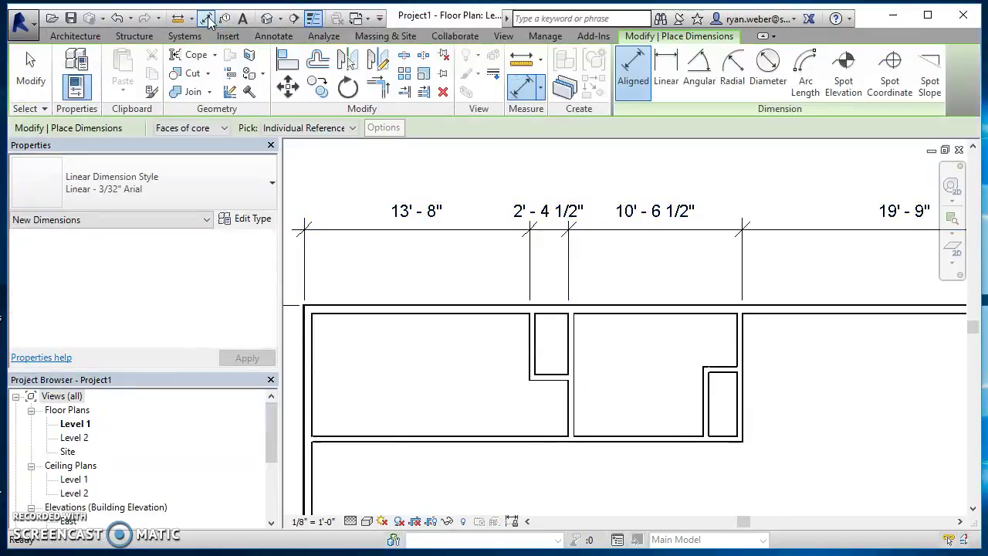
scroll(510, 309, up, 5)
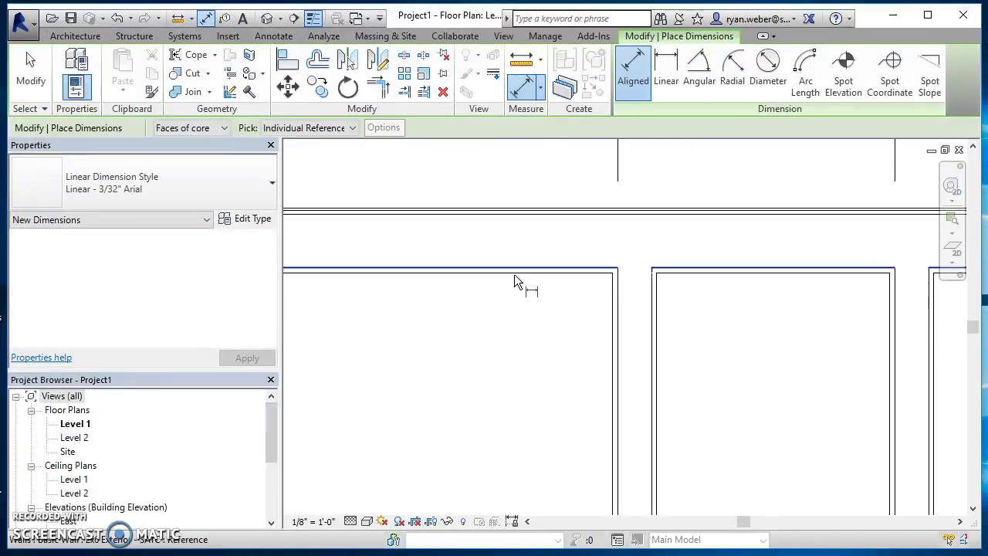
click(499, 267)
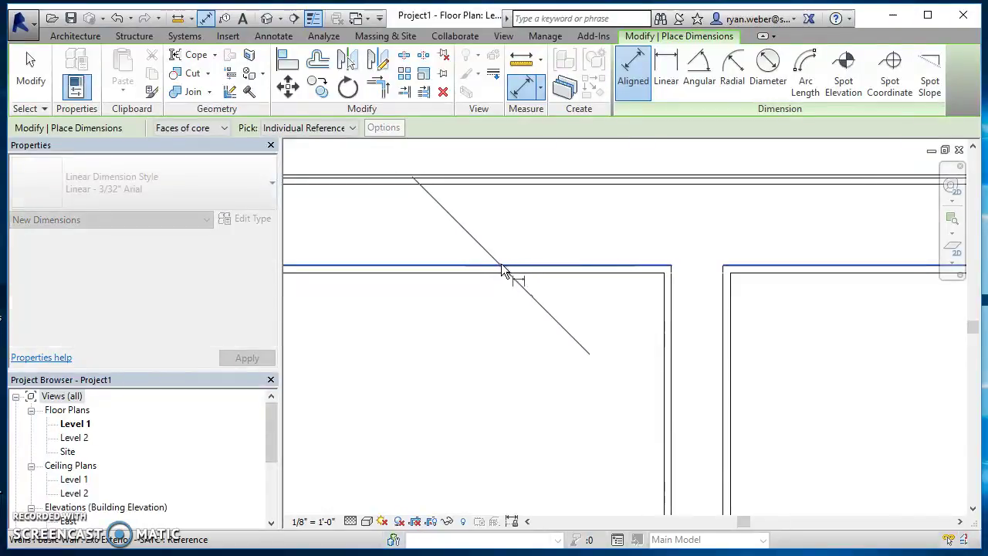
scroll(498, 264, down, 2)
scroll(703, 448, down, 2)
middle_drag(702, 448, 617, 375)
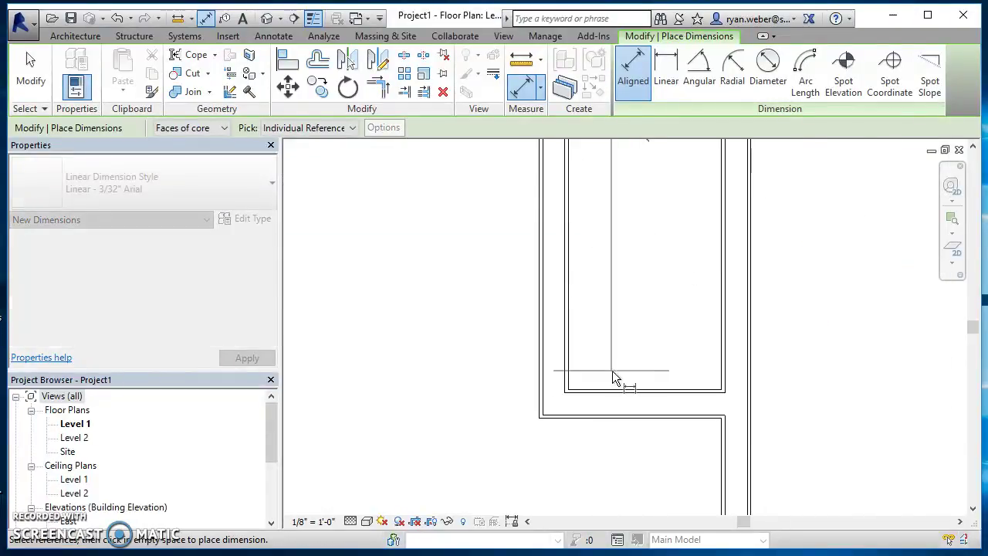
scroll(618, 383, up, 3)
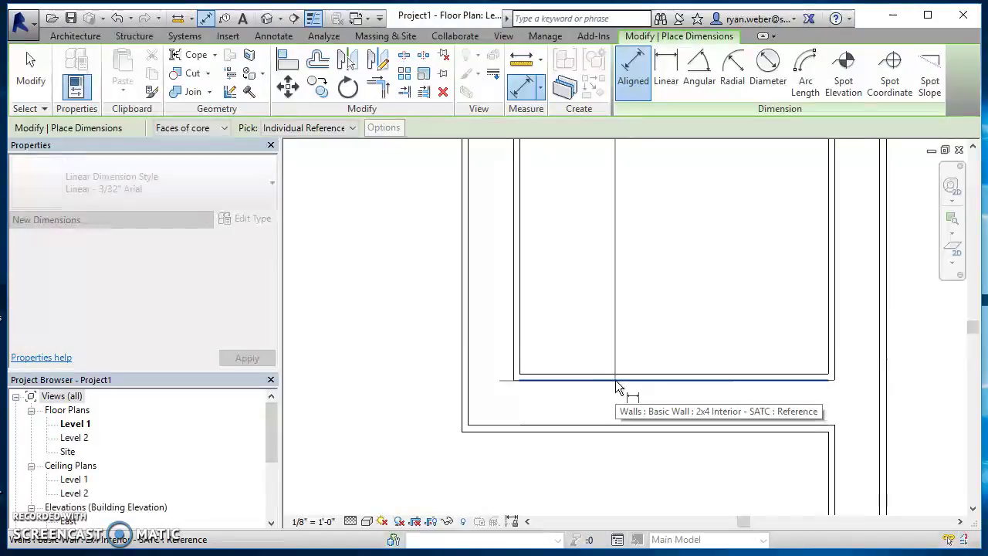
click(615, 380)
scroll(615, 379, up, 3)
scroll(616, 380, down, 3)
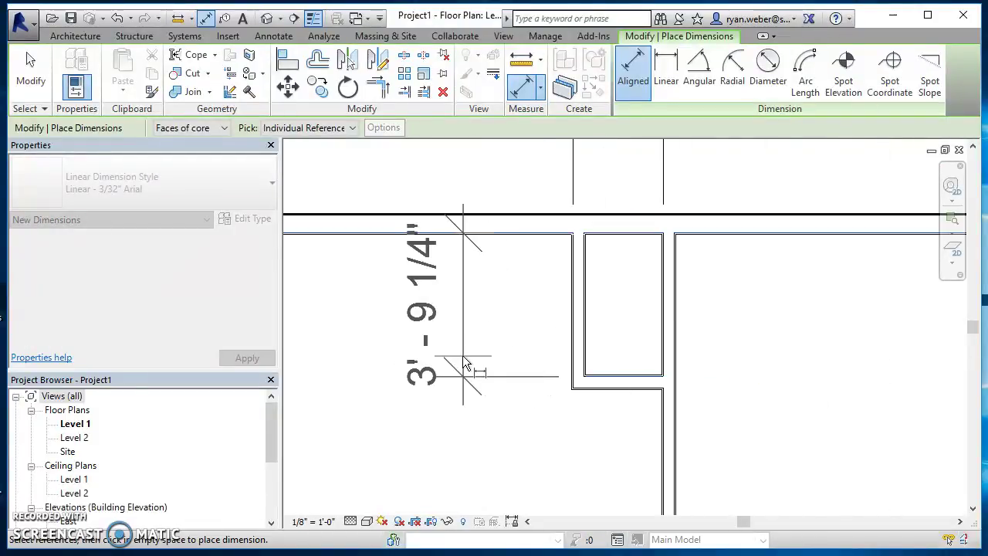
click(477, 365)
scroll(675, 370, down, 2)
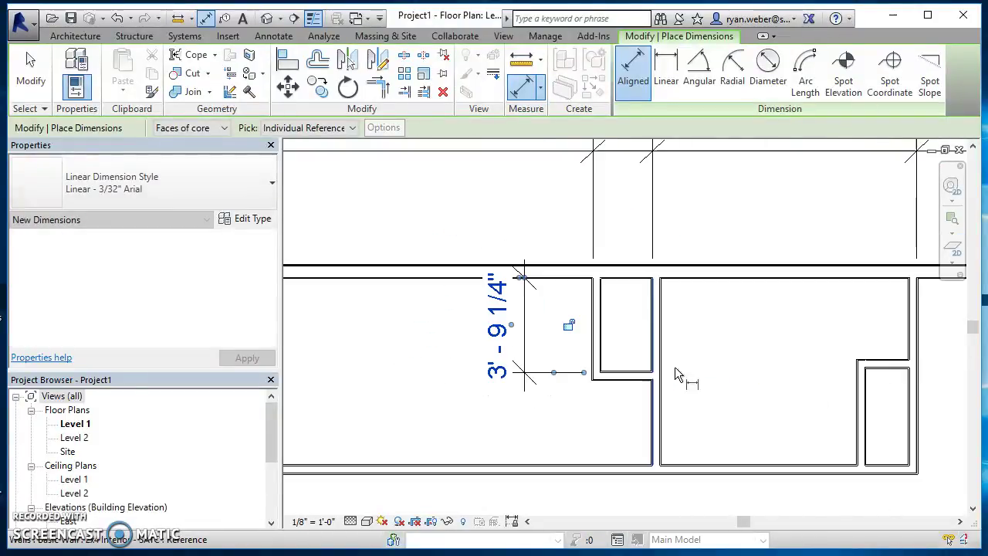
Add a 3'-7" / 3'-11" string from the top wall through the closet to the room's bottom wall
middle_drag(675, 370, 375, 350)
middle_drag(643, 328, 542, 293)
click(542, 300)
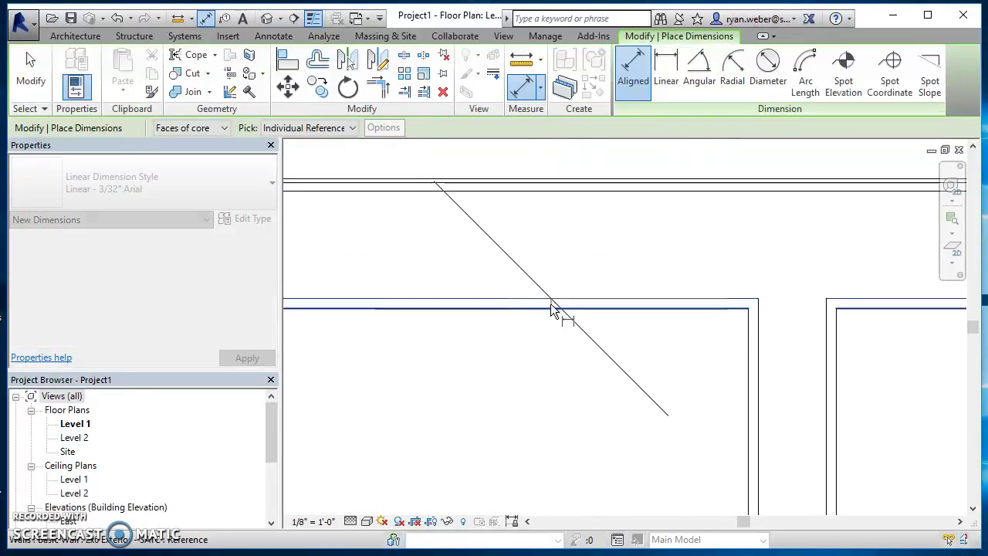
scroll(554, 311, down, 2)
middle_drag(563, 370, 530, 263)
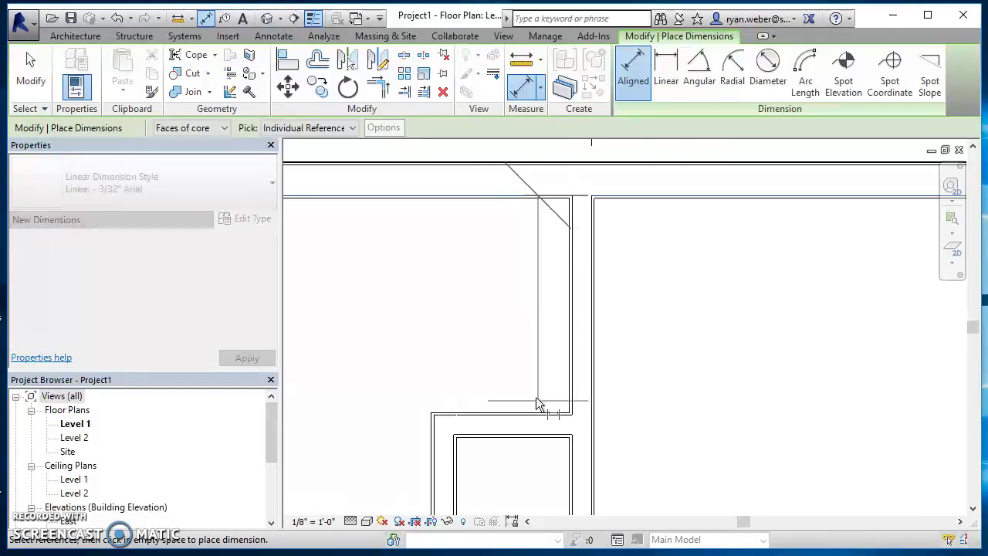
scroll(512, 433, up, 5)
click(493, 467)
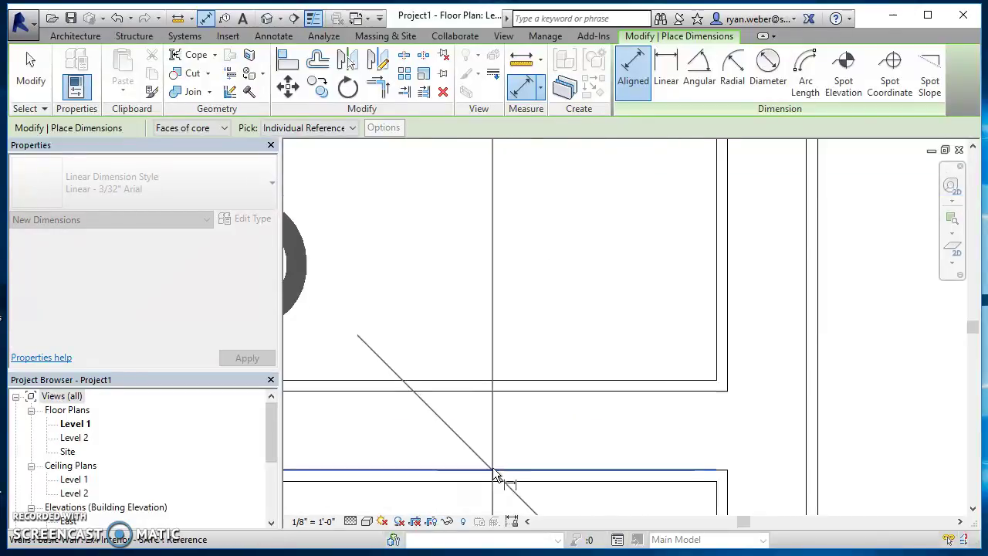
scroll(523, 481, down, 3)
middle_drag(497, 506, 518, 333)
scroll(519, 327, down, 3)
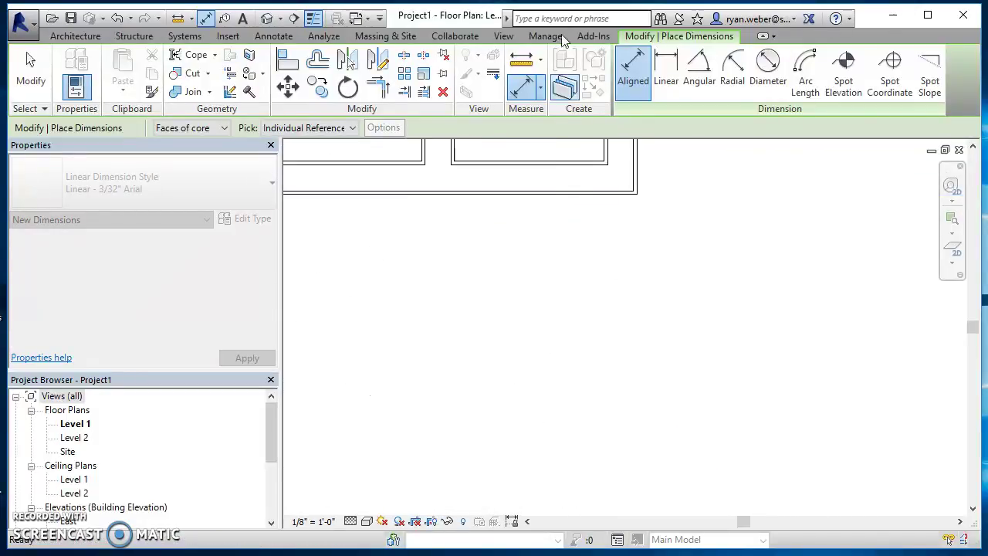
click(532, 164)
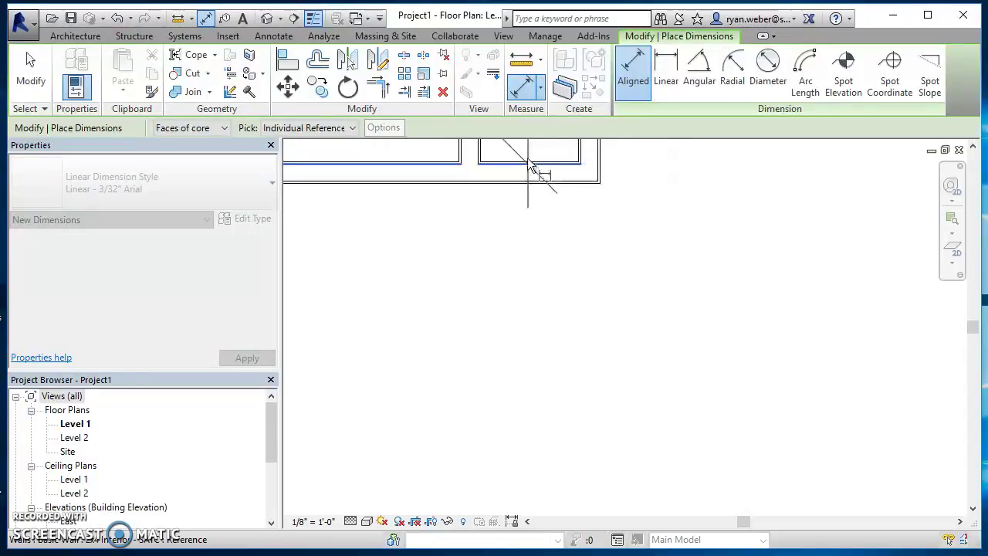
scroll(578, 240, up, 5)
click(602, 385)
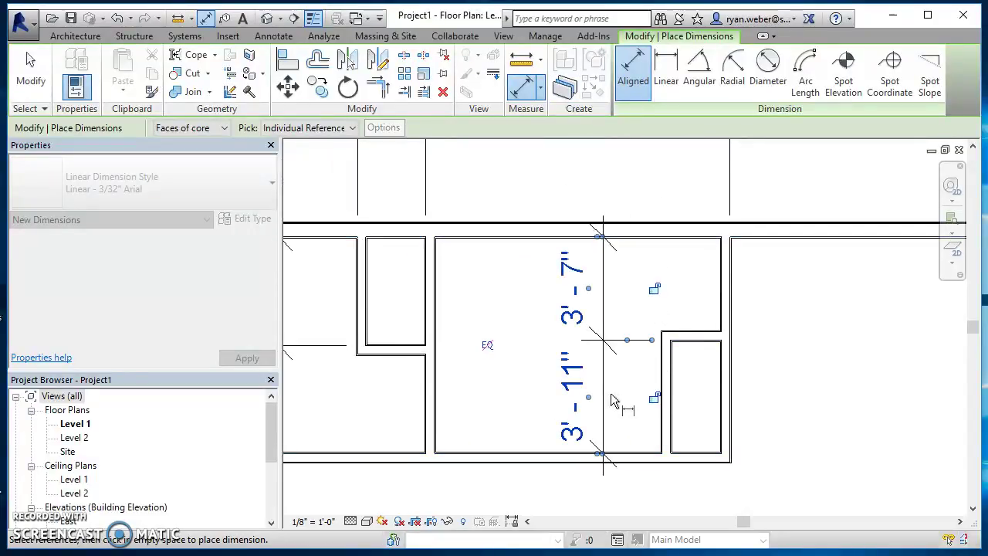
scroll(617, 386, down, 2)
scroll(721, 369, down, 2)
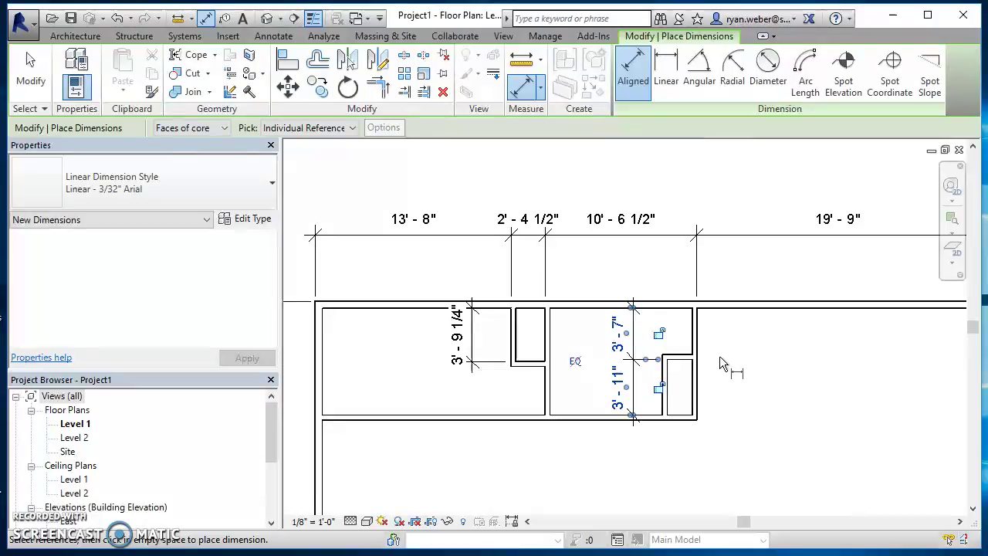
Move the left closet's bottom wall from 3'-9 1/4" to 5'-4"
key(Escape)
key(Escape)
scroll(550, 369, up, 2)
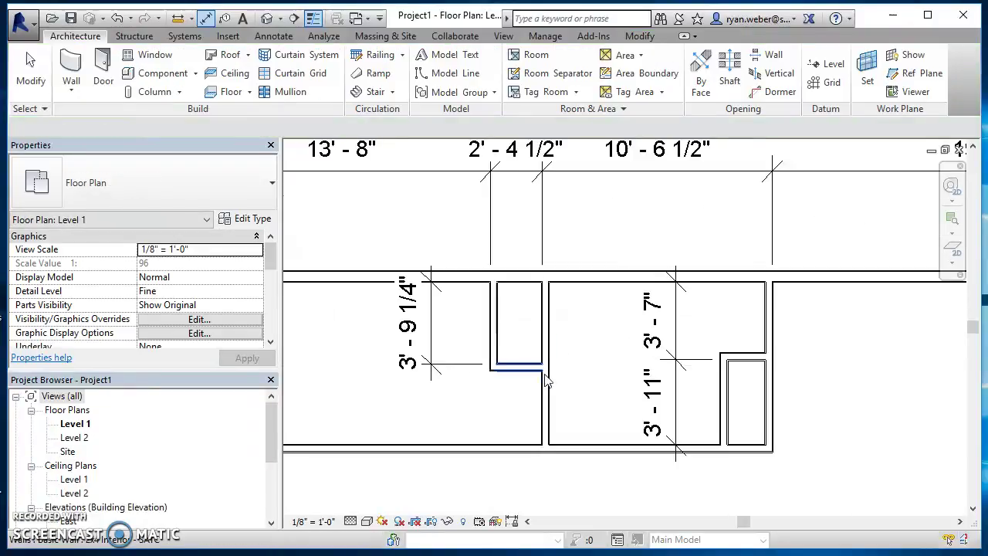
click(525, 373)
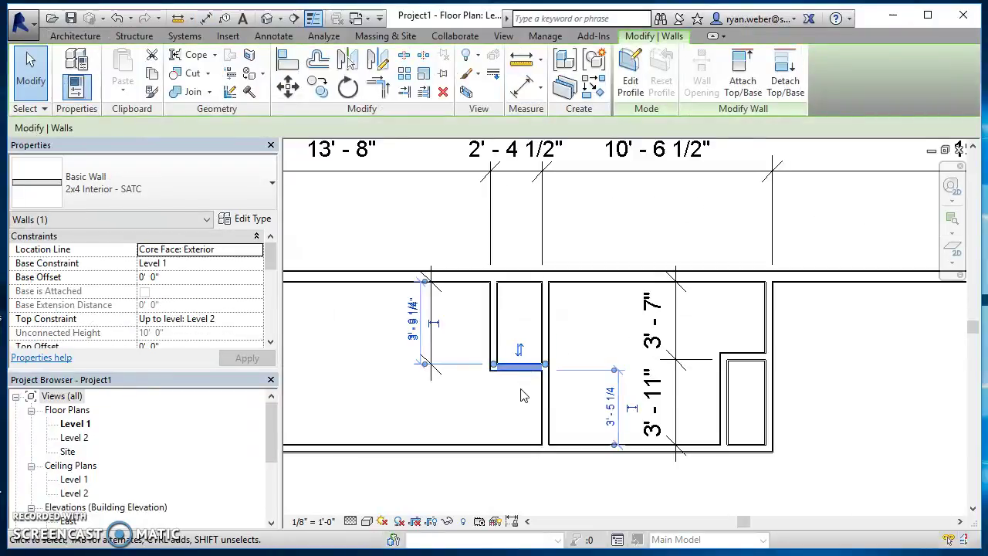
scroll(467, 350, up, 5)
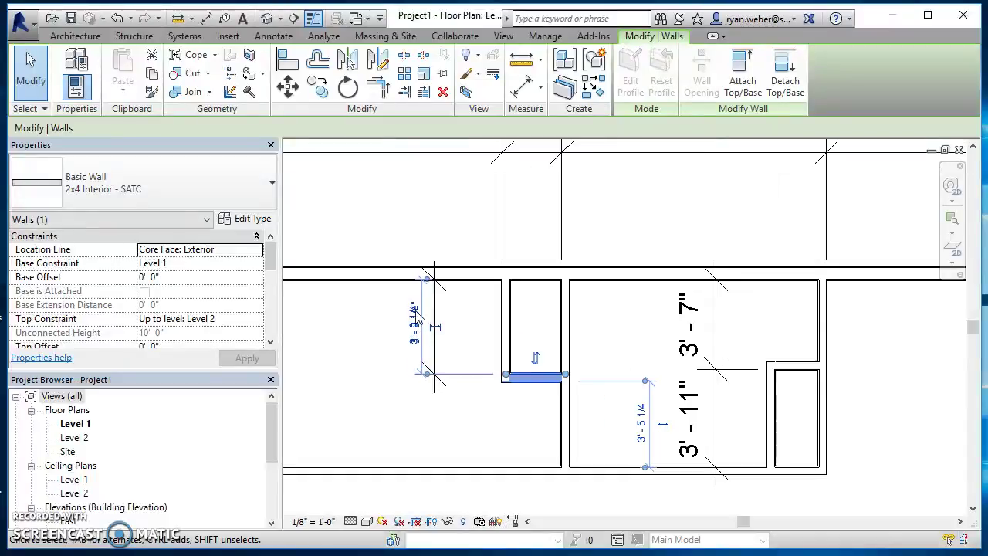
click(452, 418)
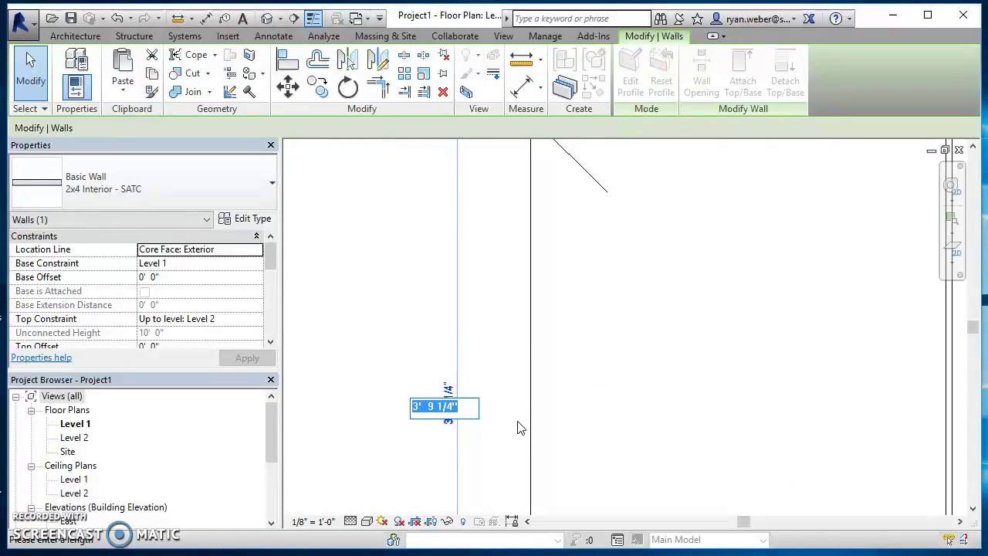
key(Return)
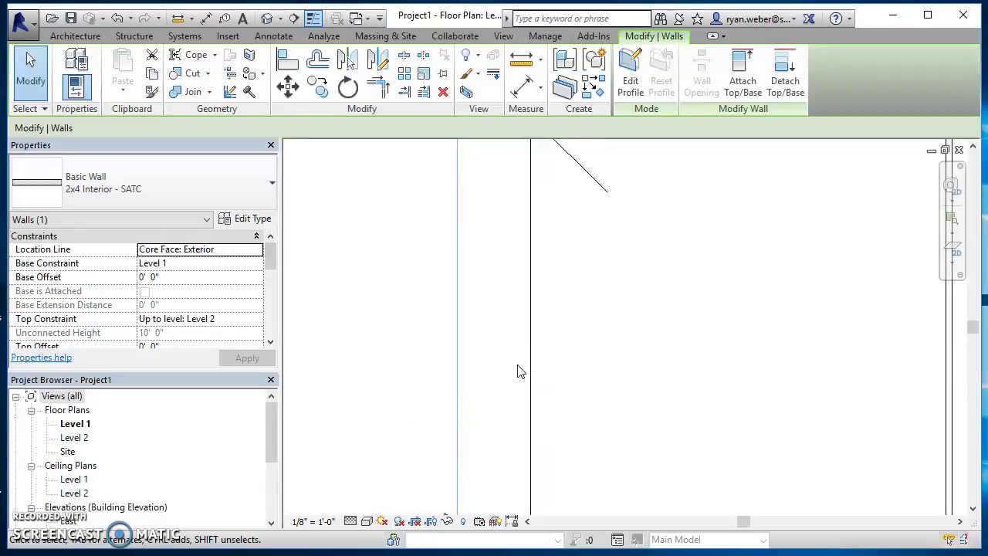
click(665, 332)
Check the right closet's top wall, leaving it at 3'-7"
scroll(684, 316, down, 5)
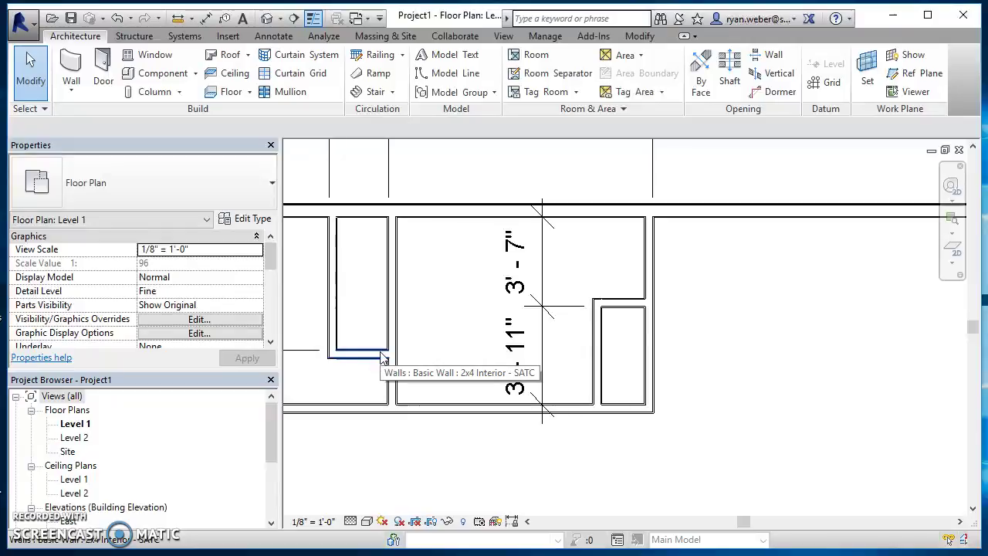
scroll(391, 337, down, 3)
scroll(459, 330, up, 4)
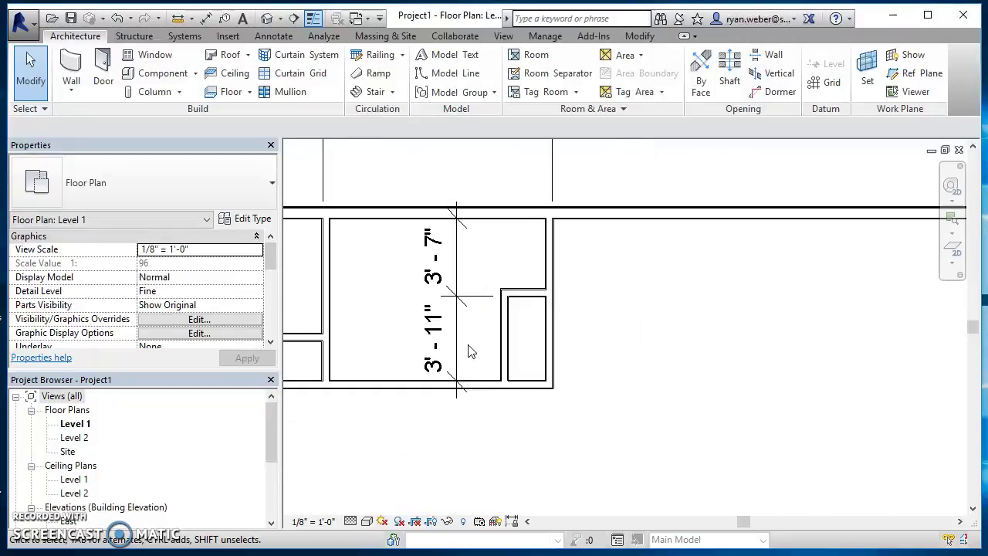
click(544, 291)
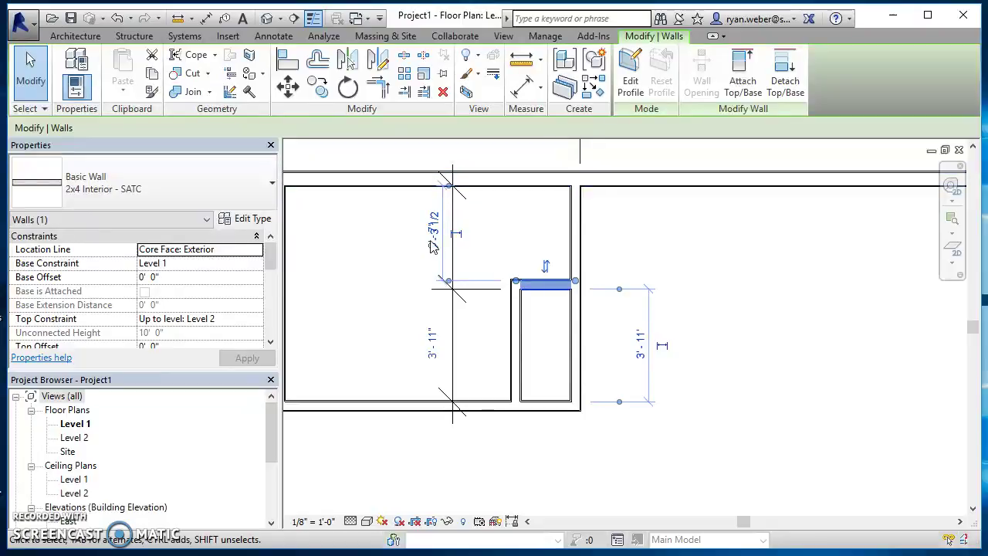
scroll(432, 245, up, 3)
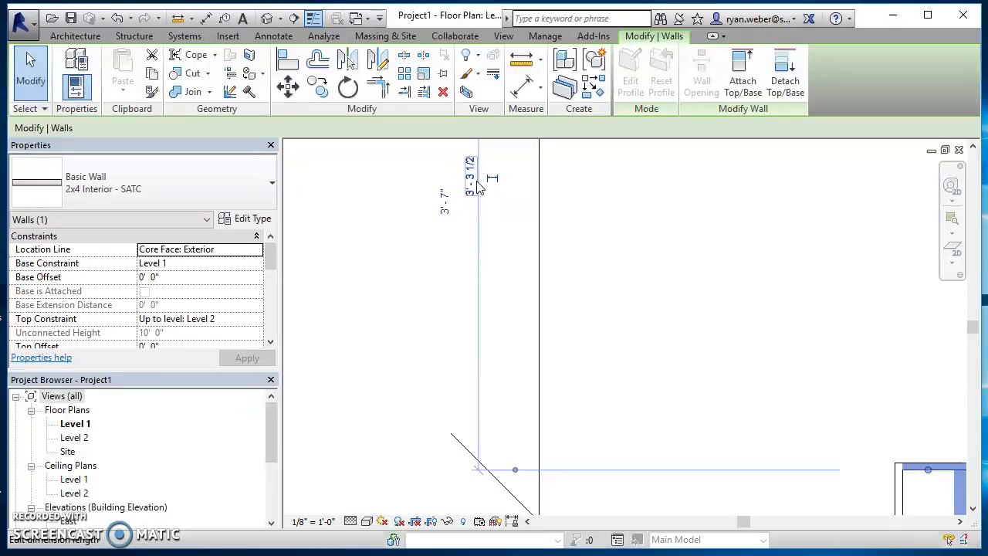
click(734, 254)
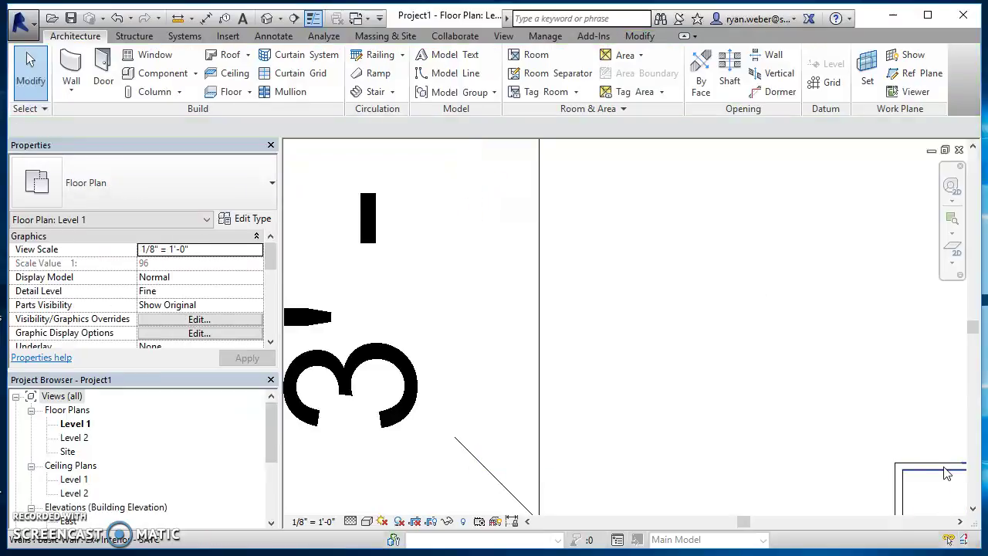
scroll(947, 473, down, 2)
Move the right room's bottom interior wall from 3'-11" to 5'-6"
middle_drag(950, 477, 646, 277)
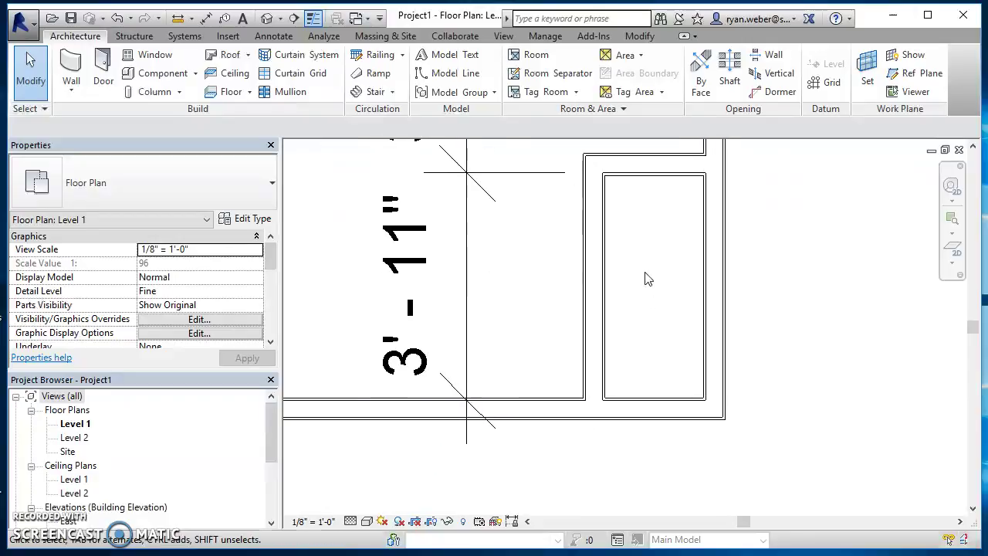
click(514, 419)
scroll(514, 416, down, 2)
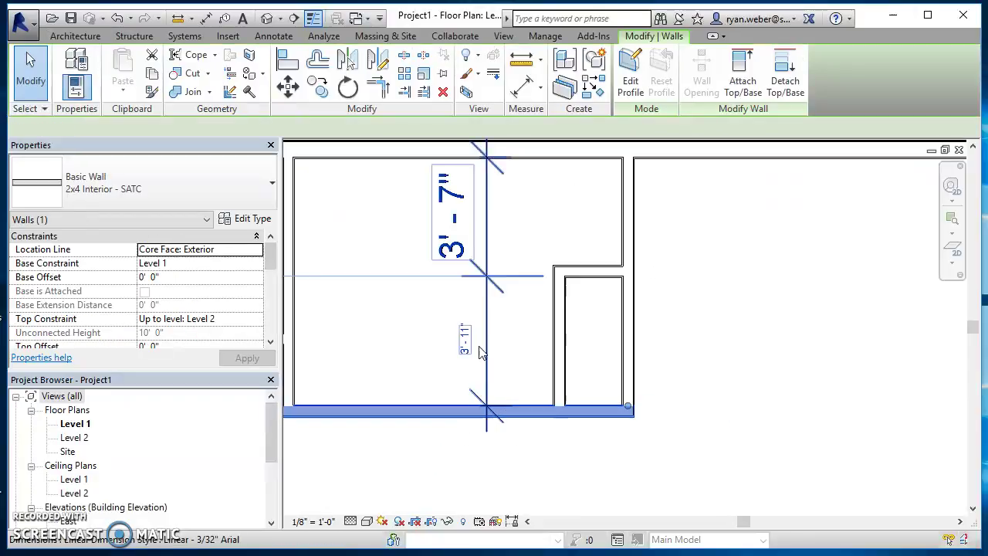
click(465, 342)
text(5' - )
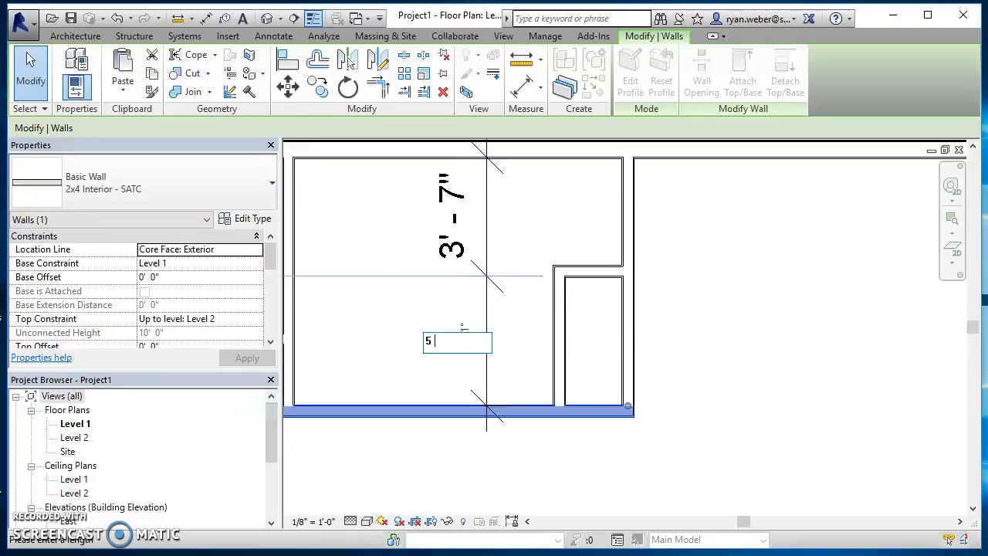
text(6)
key(Return)
click(834, 300)
scroll(818, 334, down, 2)
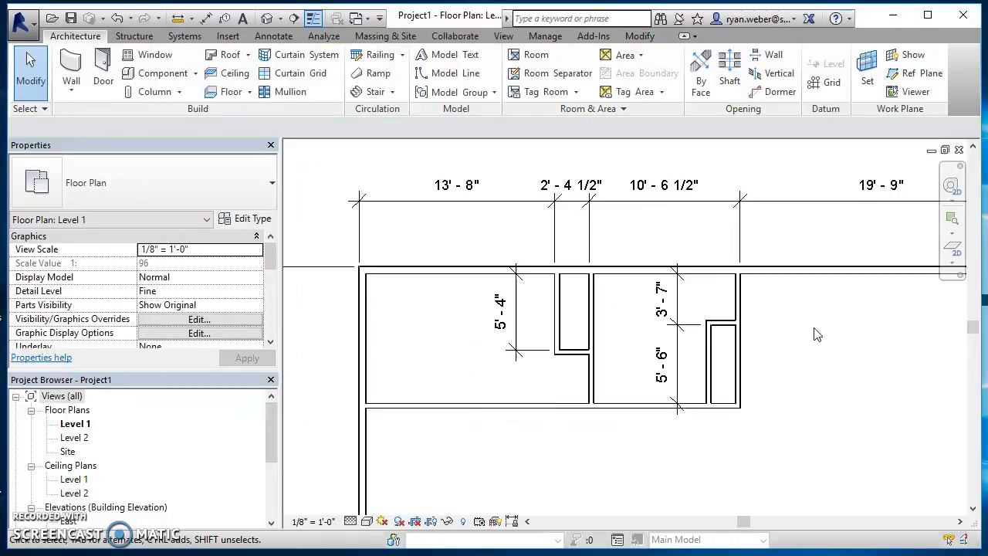
scroll(817, 337, down, 2)
middle_drag(805, 355, 700, 349)
scroll(739, 362, up, 1)
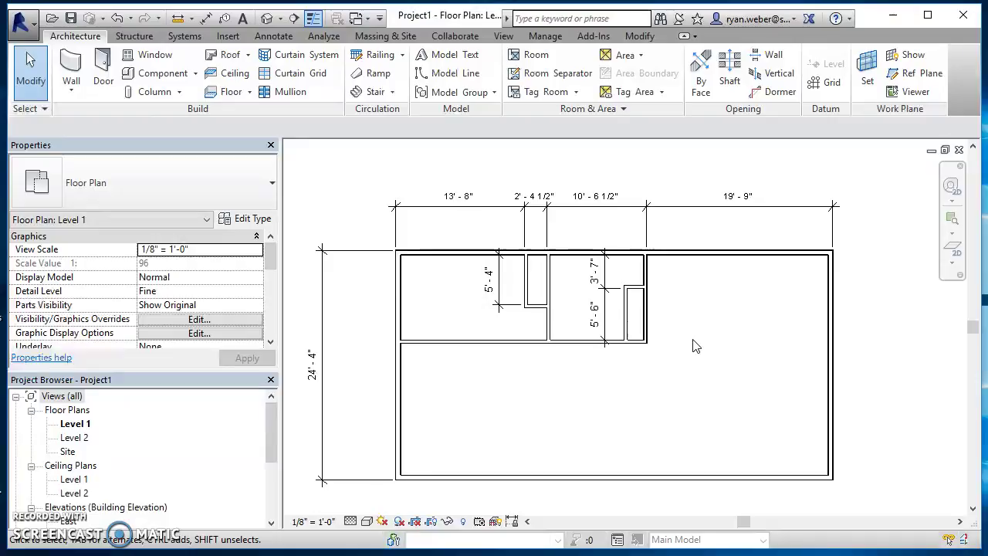